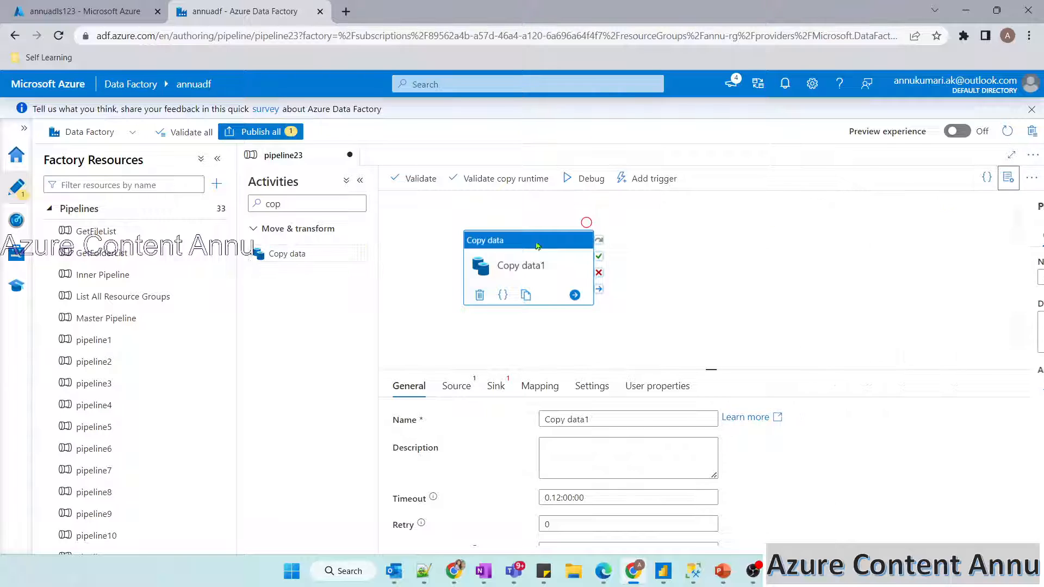
Collapse the activities list and review the source and sink dataset settings of the Copy data1 activity.
click(359, 179)
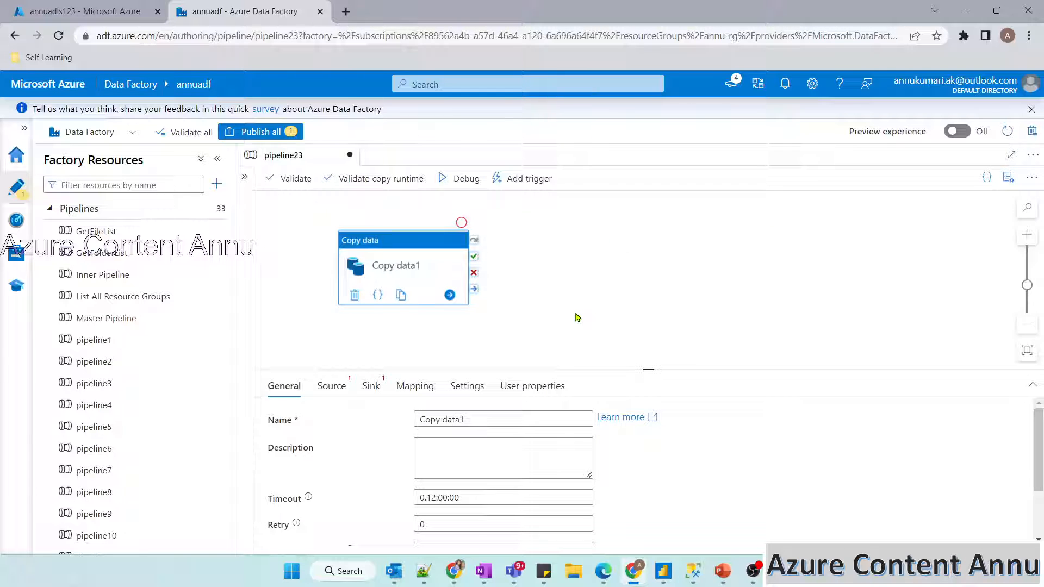
click(338, 390)
click(369, 386)
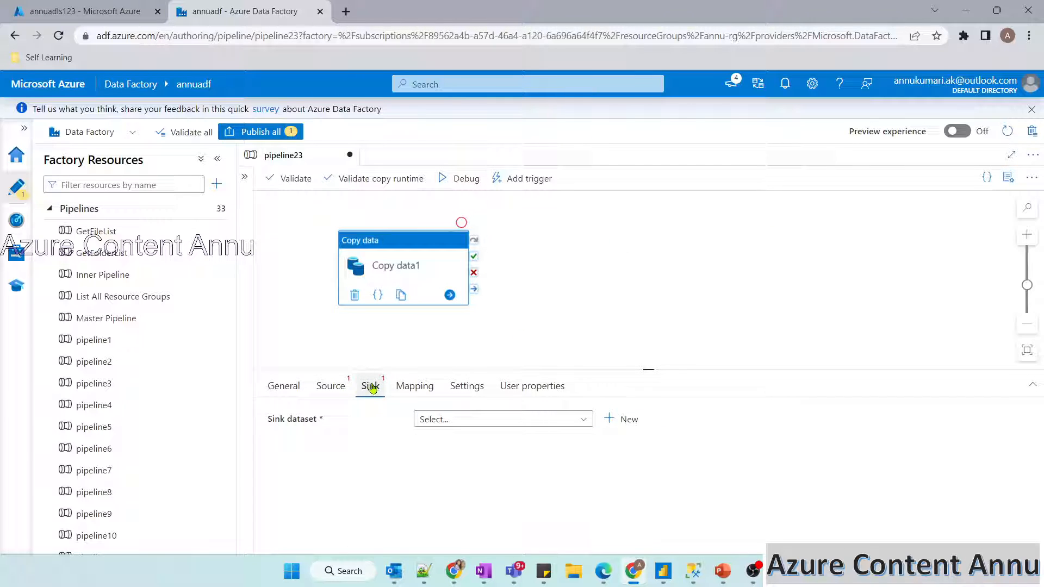
click(339, 388)
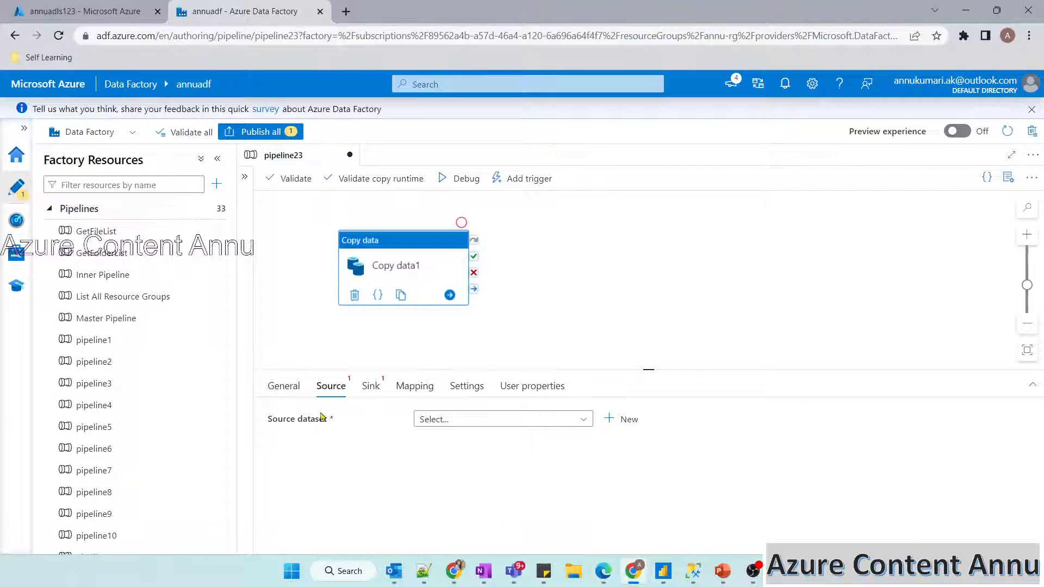
click(374, 390)
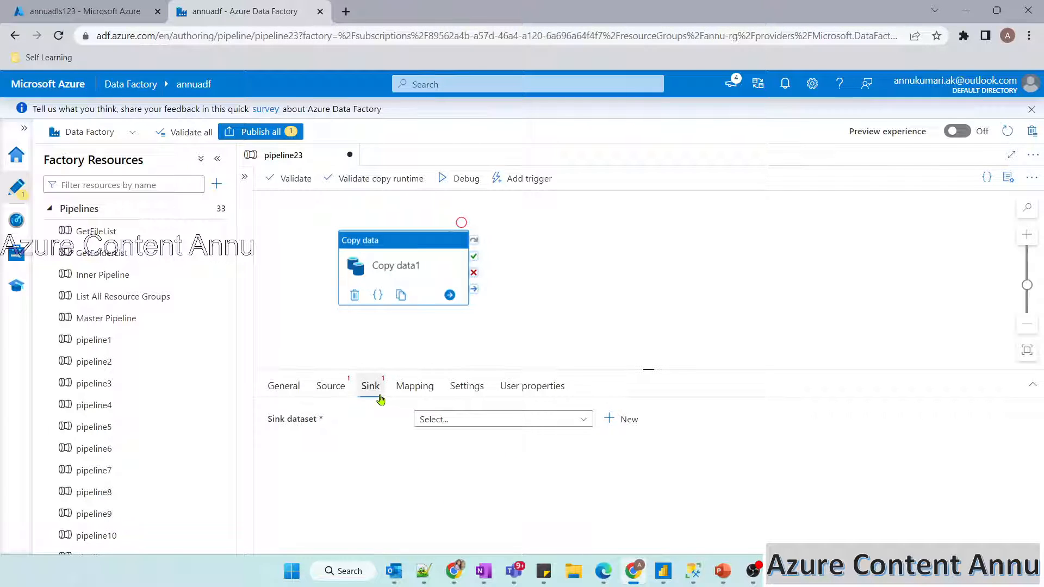
Start a new source dataset for Copy data1 on Azure Data Lake Storage Gen2 in DelimitedText format.
click(338, 388)
click(624, 419)
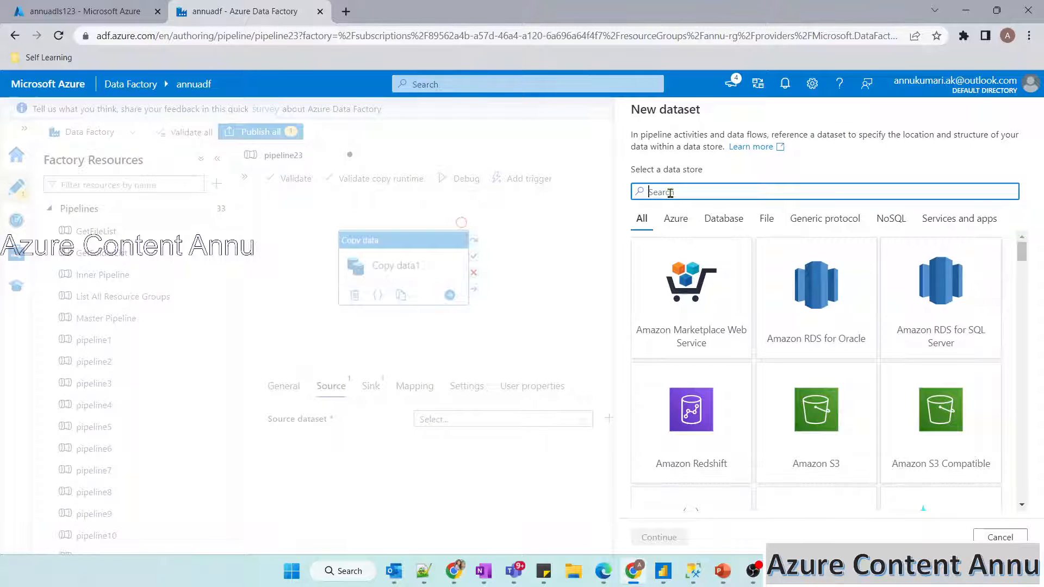
text(gen)
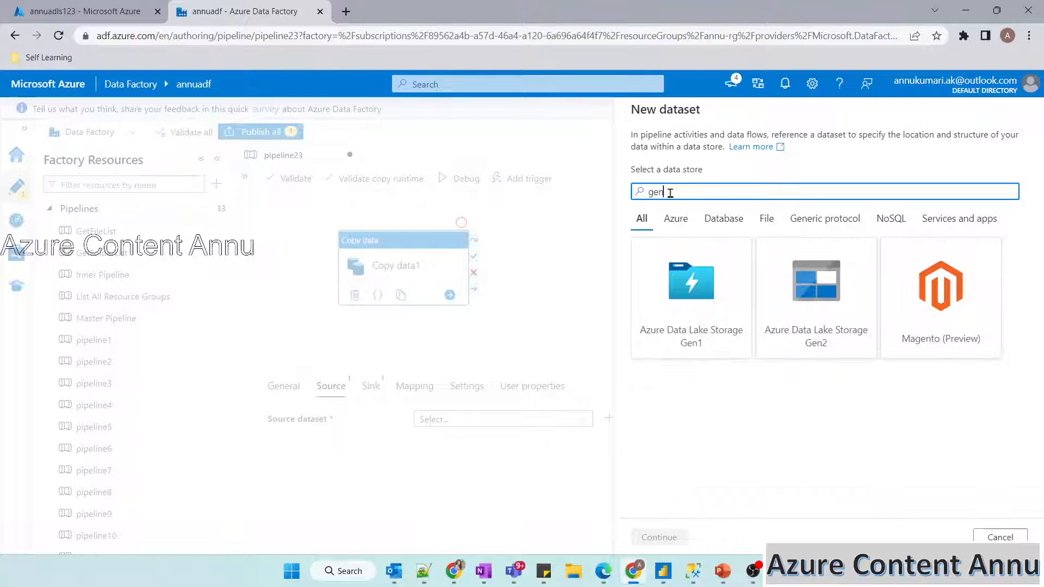
click(778, 298)
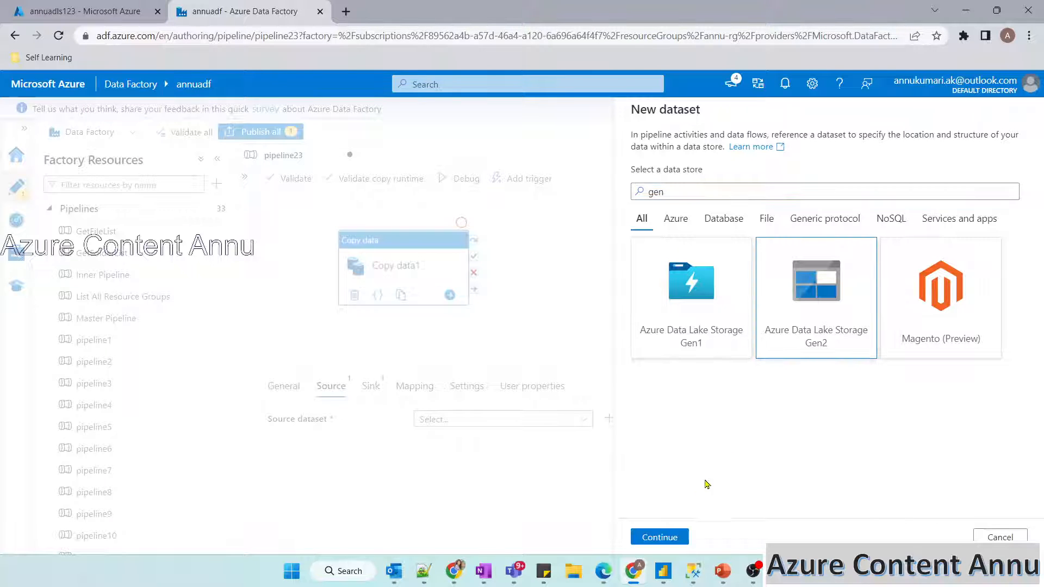
click(659, 537)
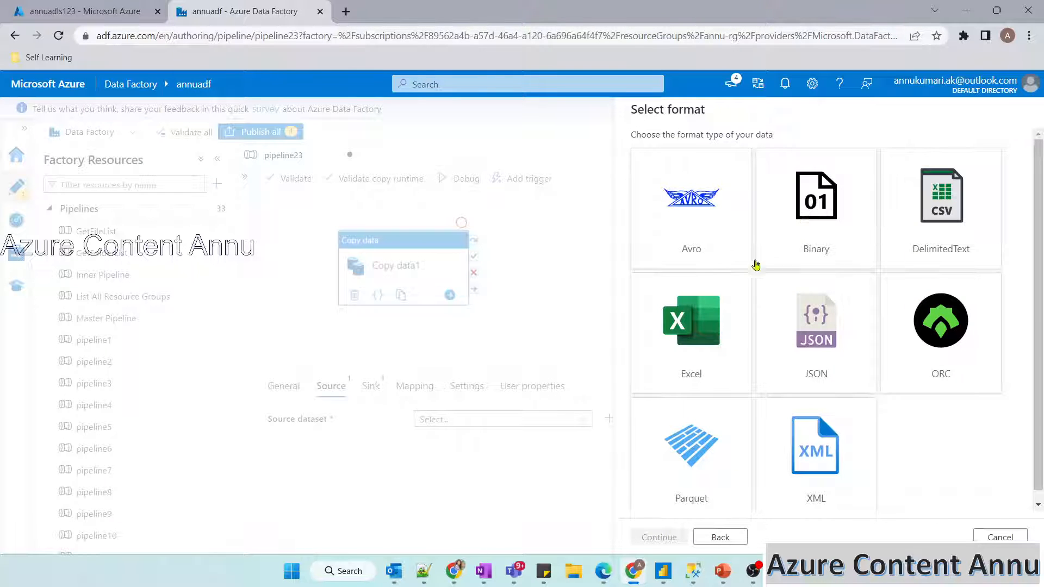
click(934, 242)
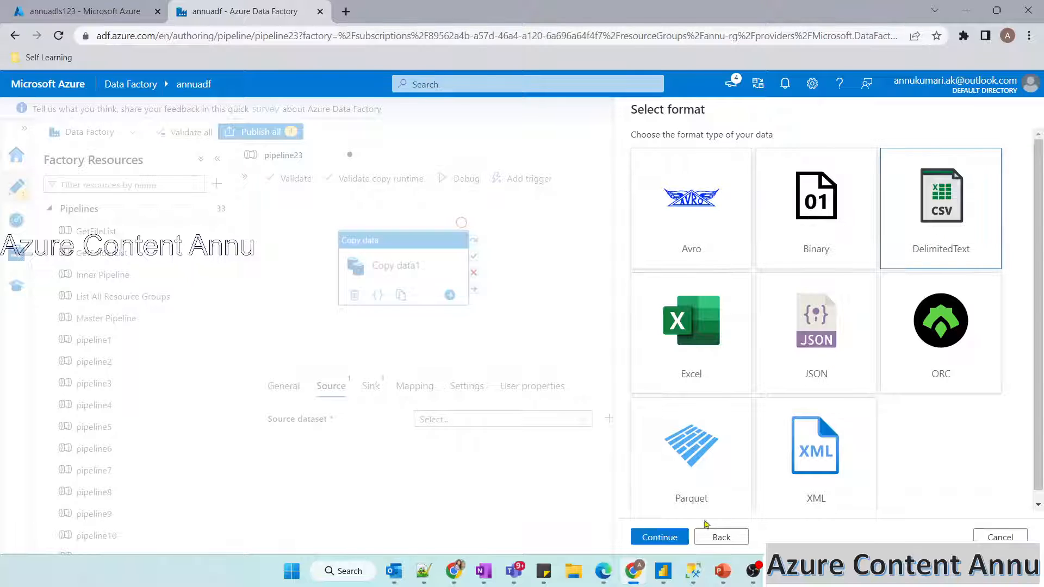
click(663, 538)
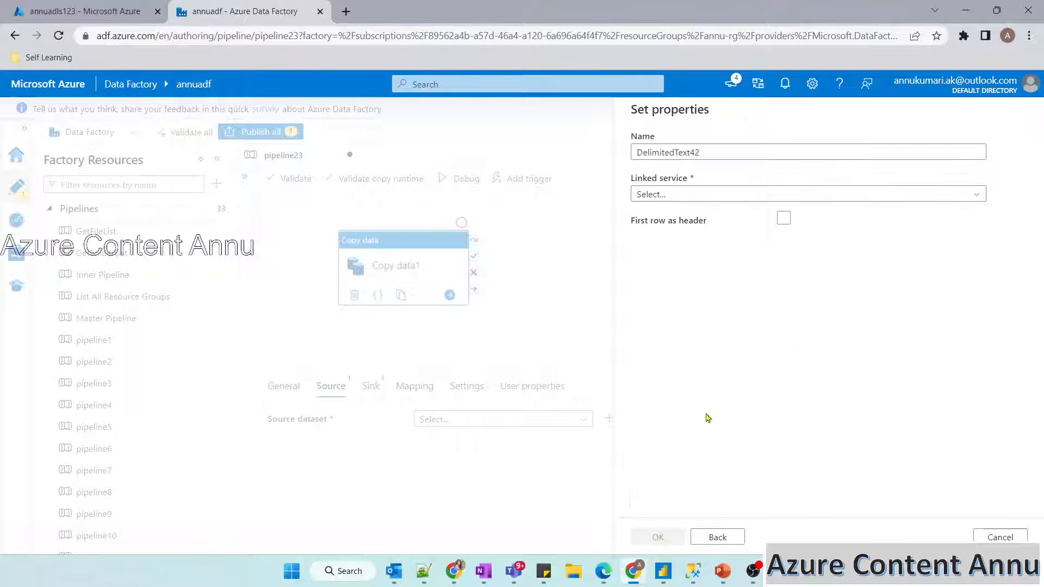
Set the new dataset's linked service to DS_ADLS and open that linked service to examine its integration runtime setting.
click(675, 196)
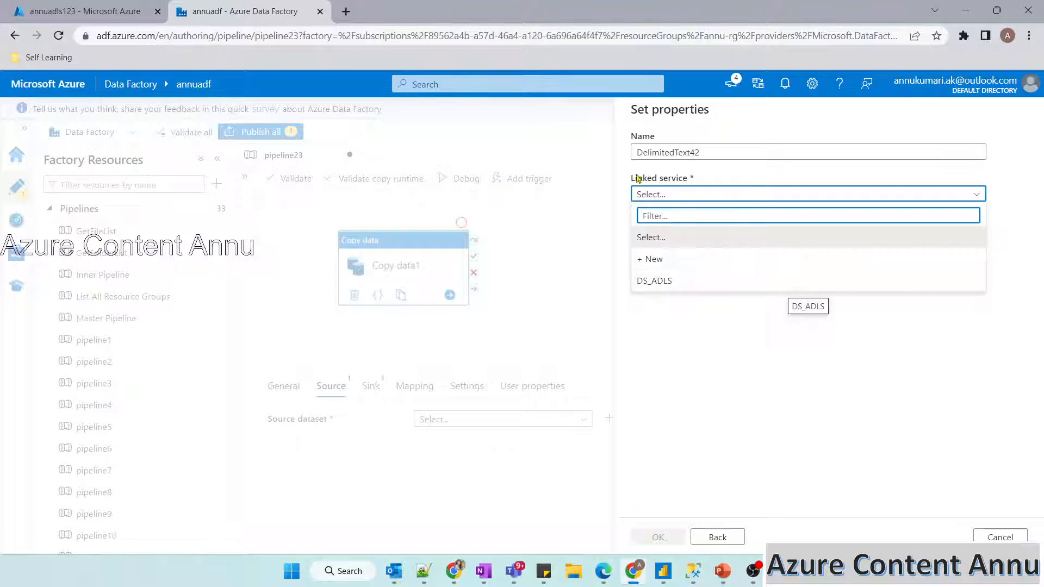
click(679, 280)
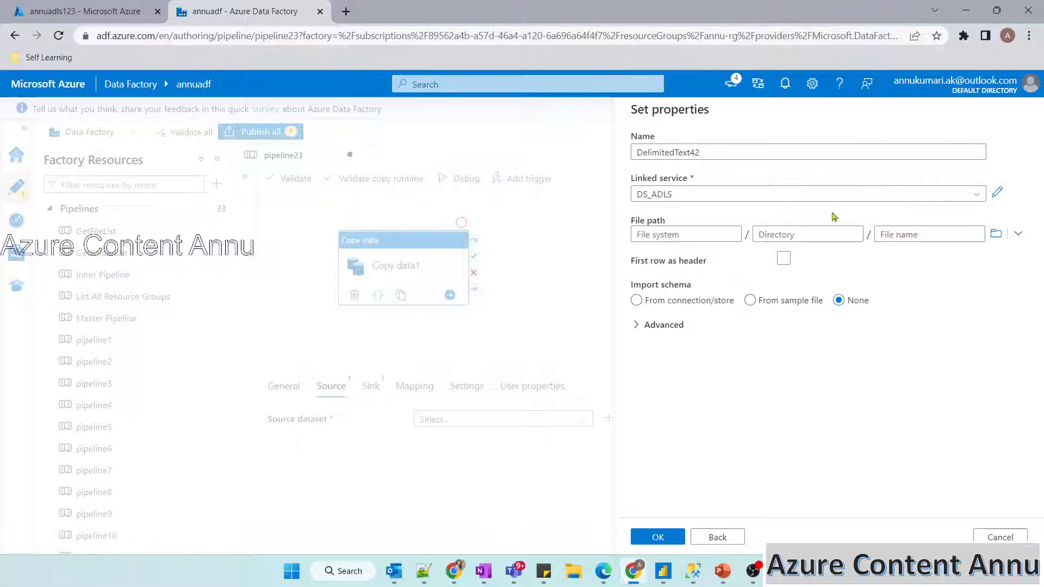
click(996, 194)
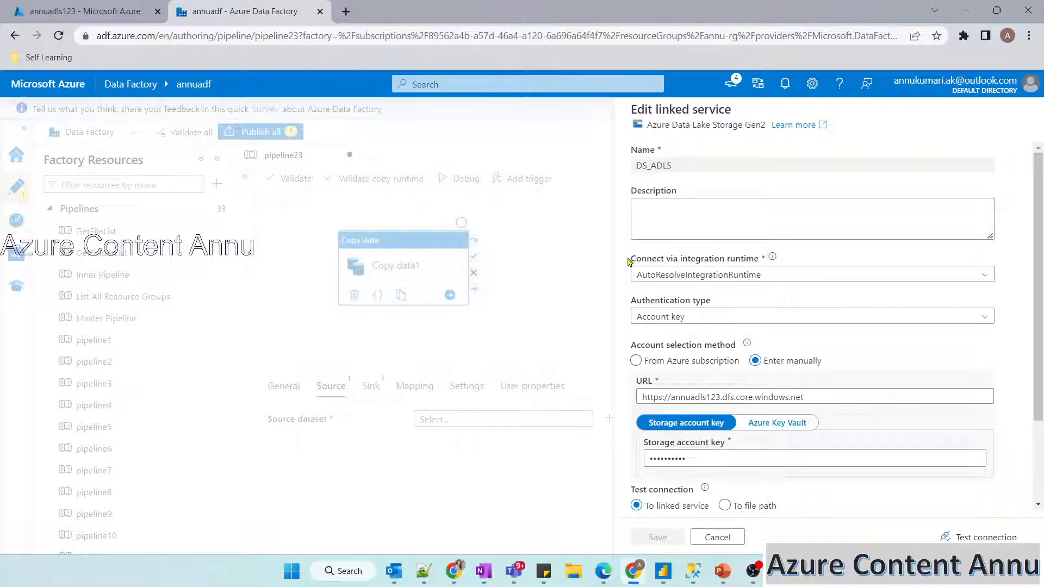
drag(627, 262, 768, 261)
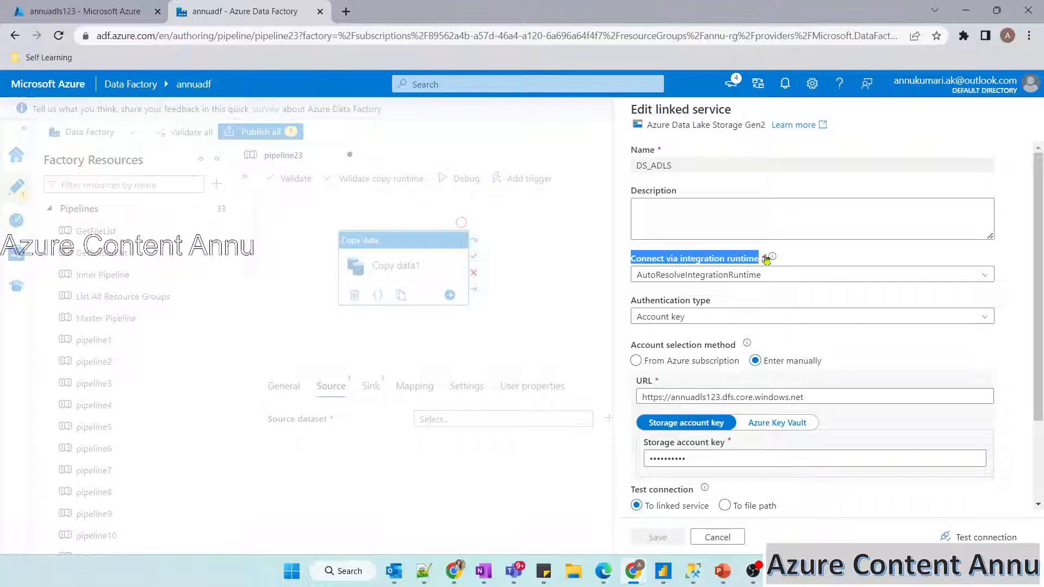
click(818, 257)
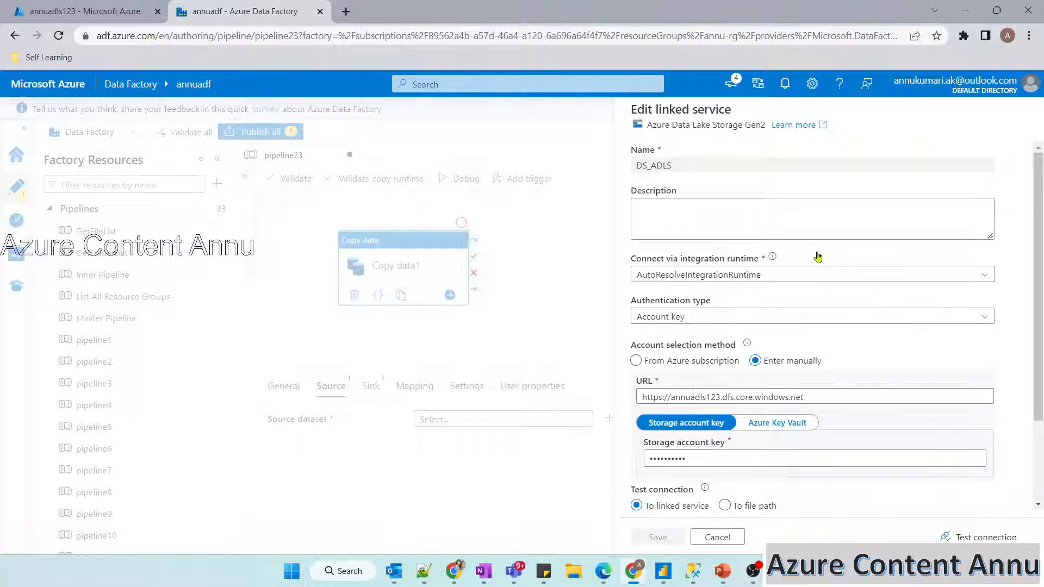
Try SHIR as the integration runtime of DS_ADLS, review the connection settings, and return the runtime to AutoResolveIntegrationRuntime.
click(694, 275)
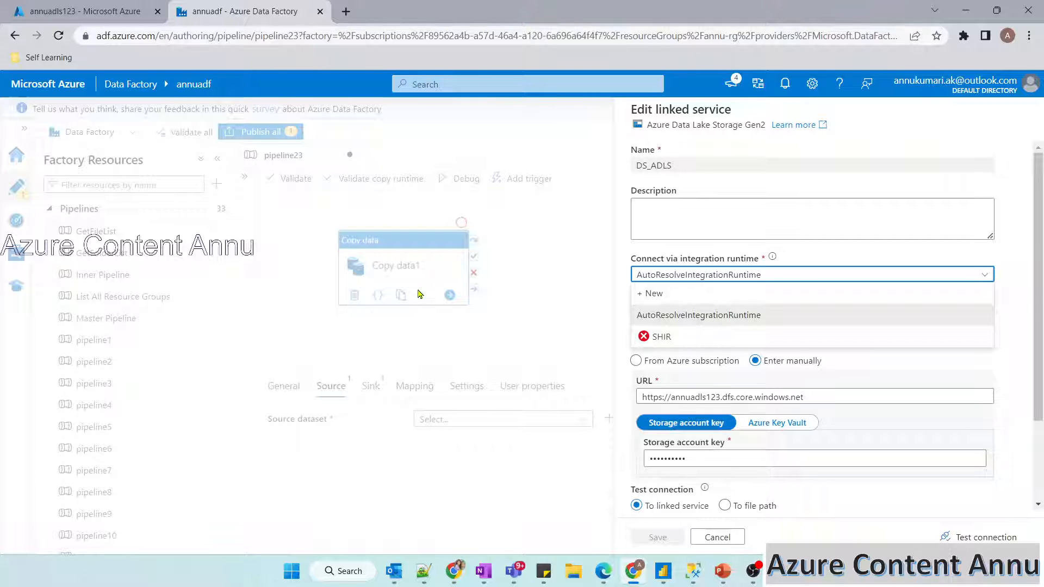
click(691, 318)
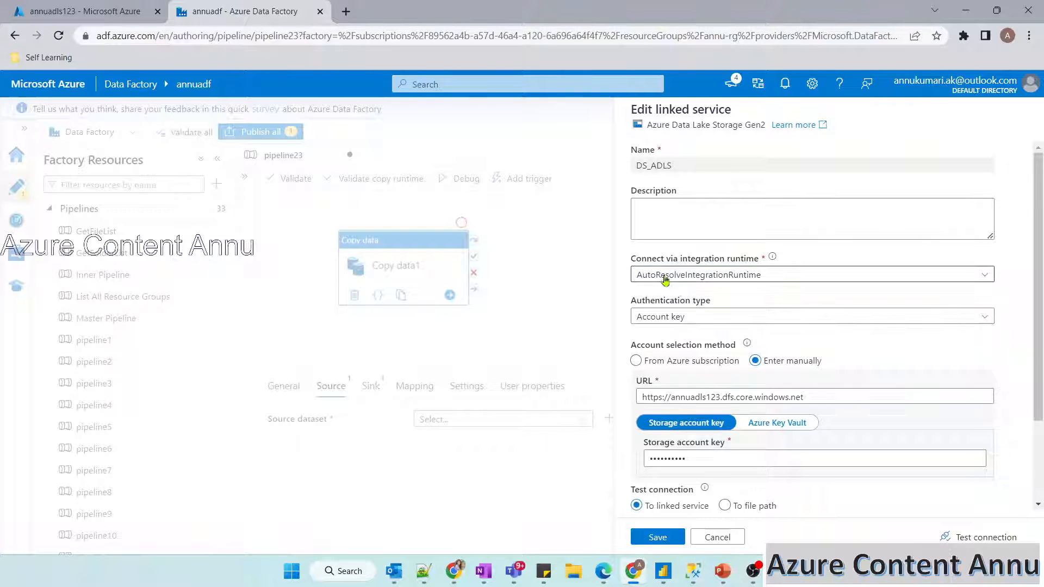
click(668, 275)
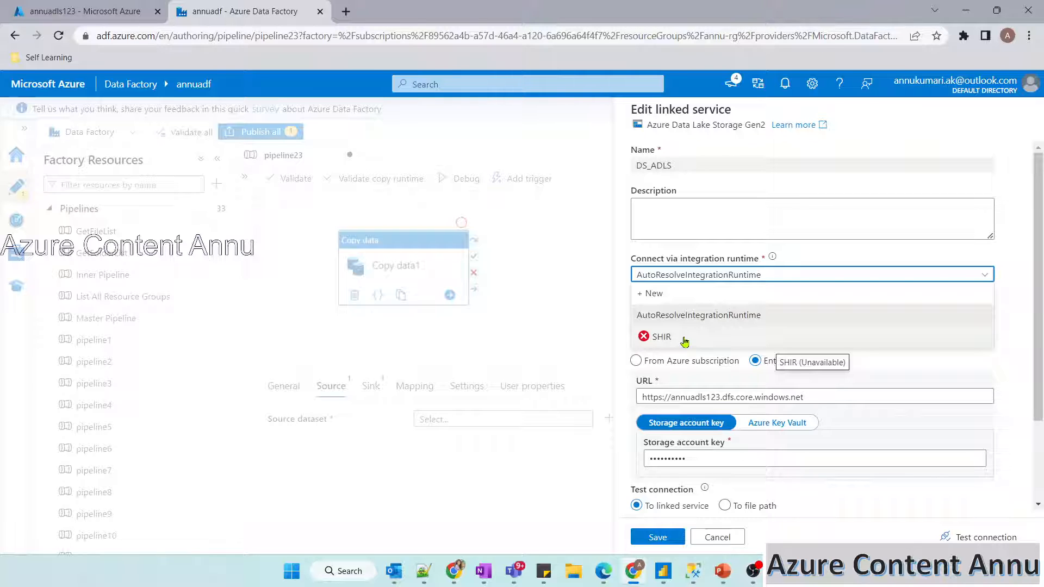
click(684, 339)
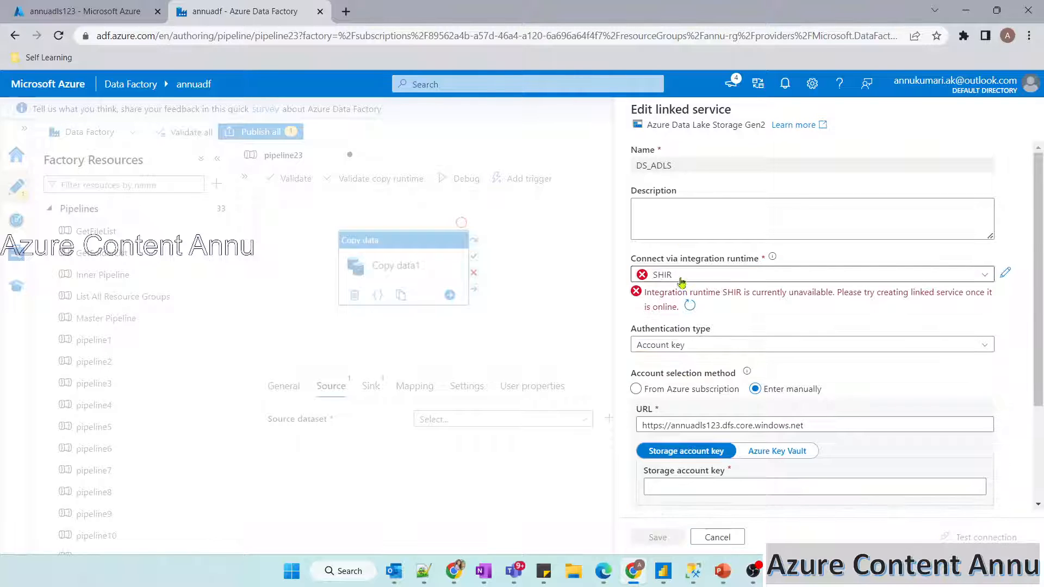
scroll(698, 283, down, 2)
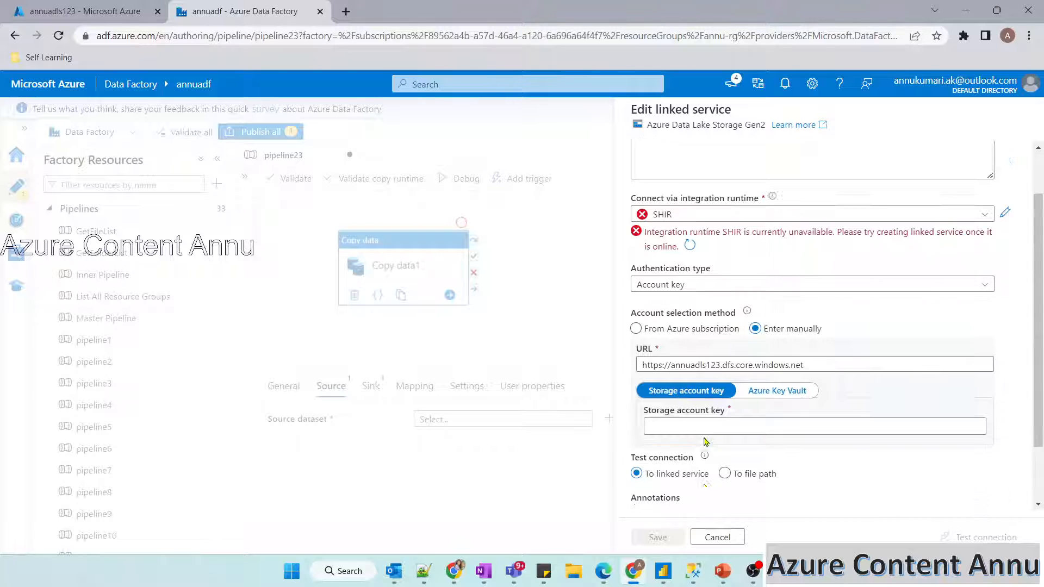
scroll(687, 485, down, 1)
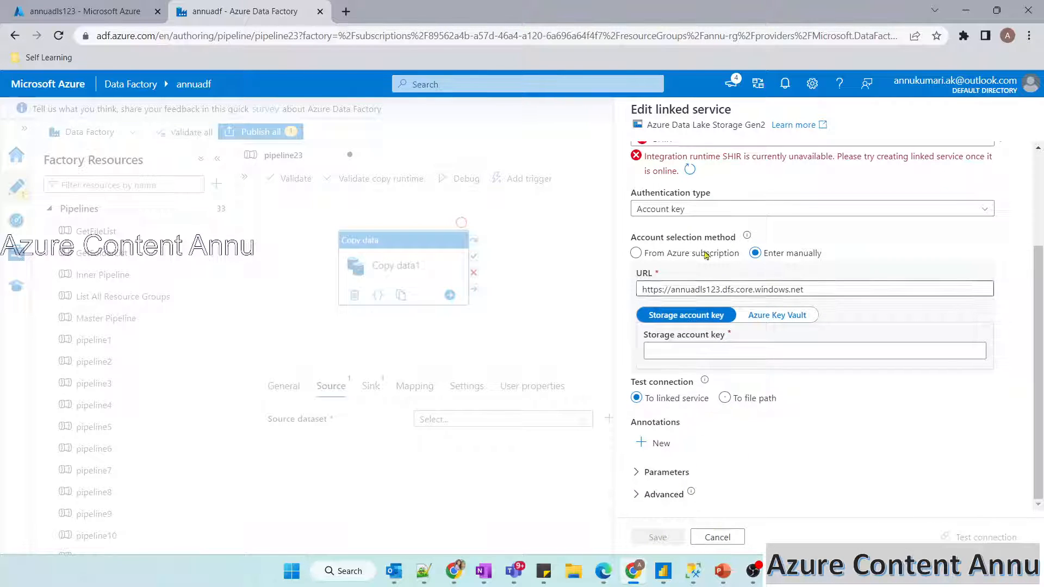
scroll(722, 327, up, 3)
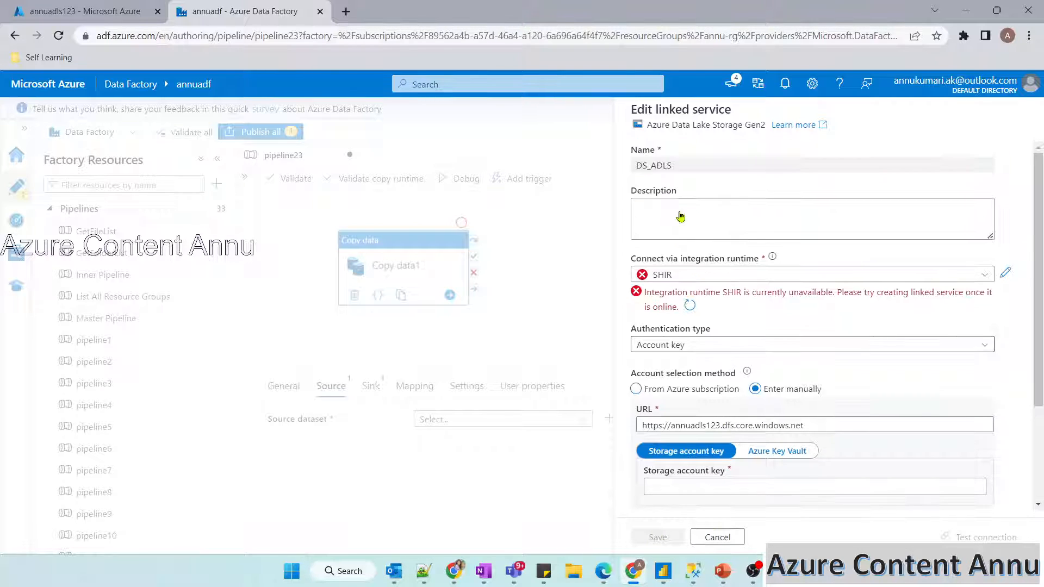
click(739, 275)
click(691, 315)
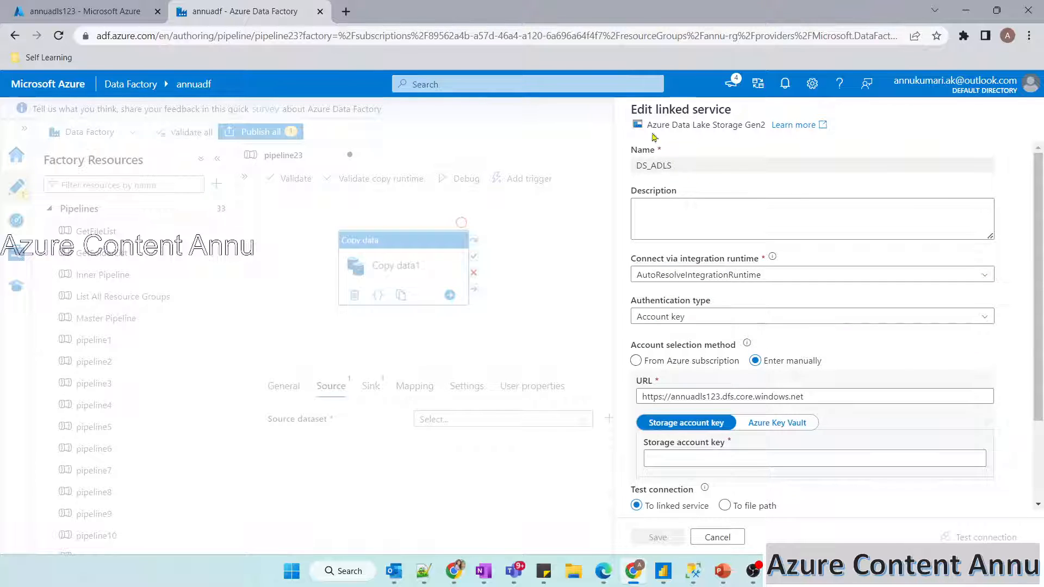
Discard the edits to the DS_ADLS linked service and abandon the new source dataset.
drag(629, 109, 730, 111)
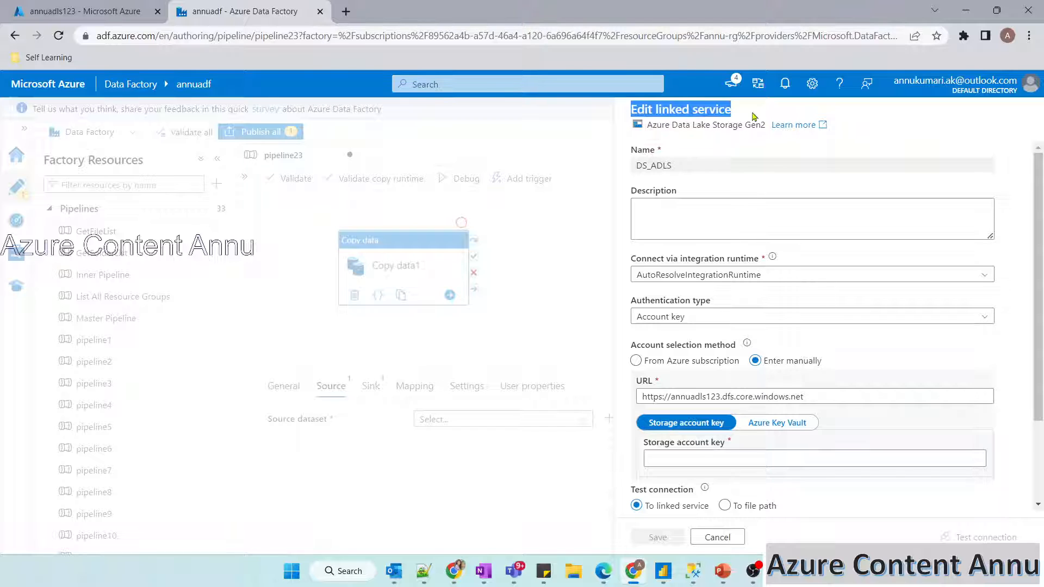
click(717, 538)
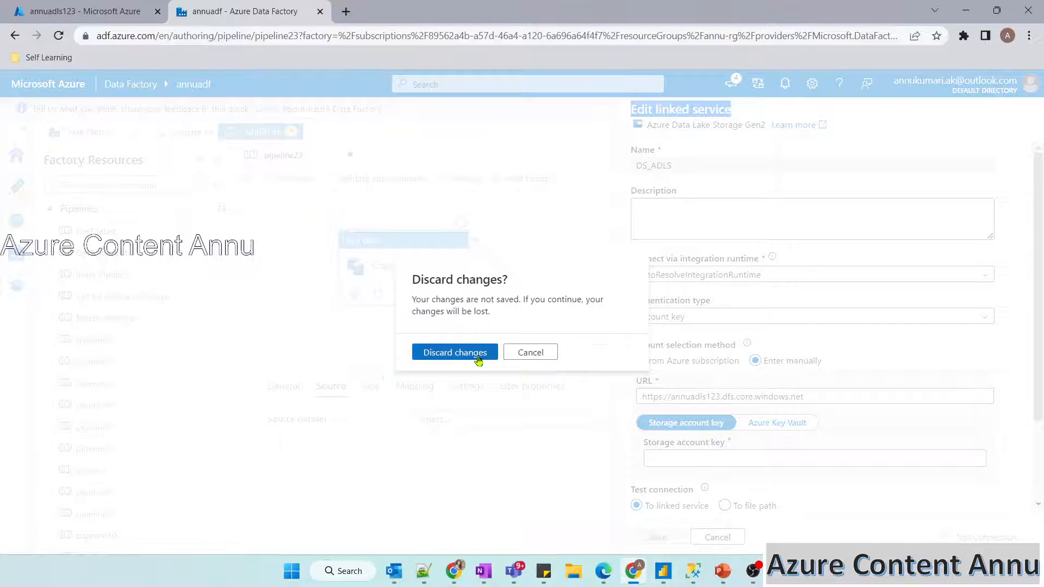
click(479, 359)
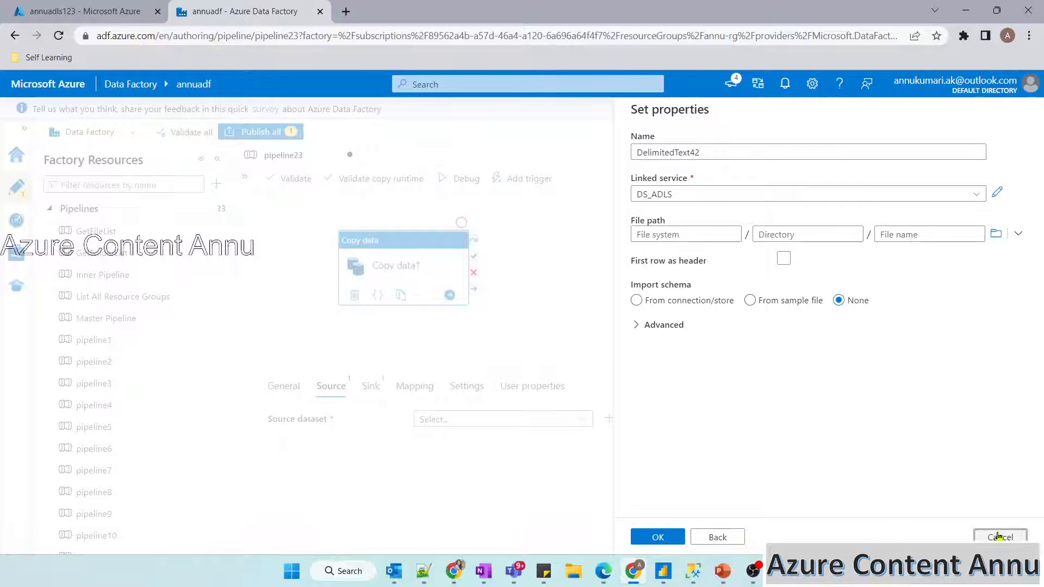
click(1000, 537)
click(448, 353)
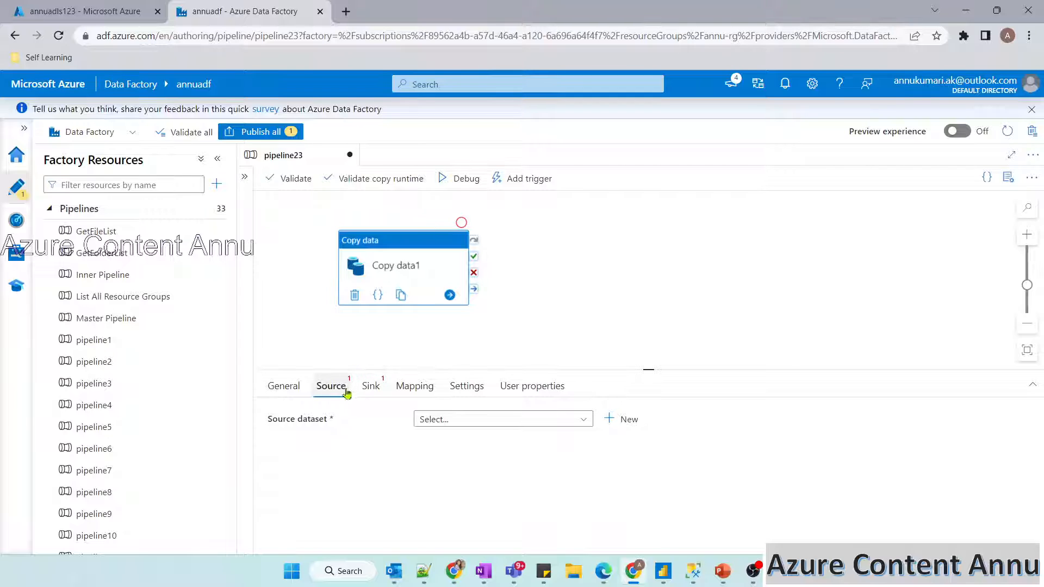
Compare the source, sink and general settings of the Copy data1 activity.
click(373, 386)
click(334, 388)
click(363, 391)
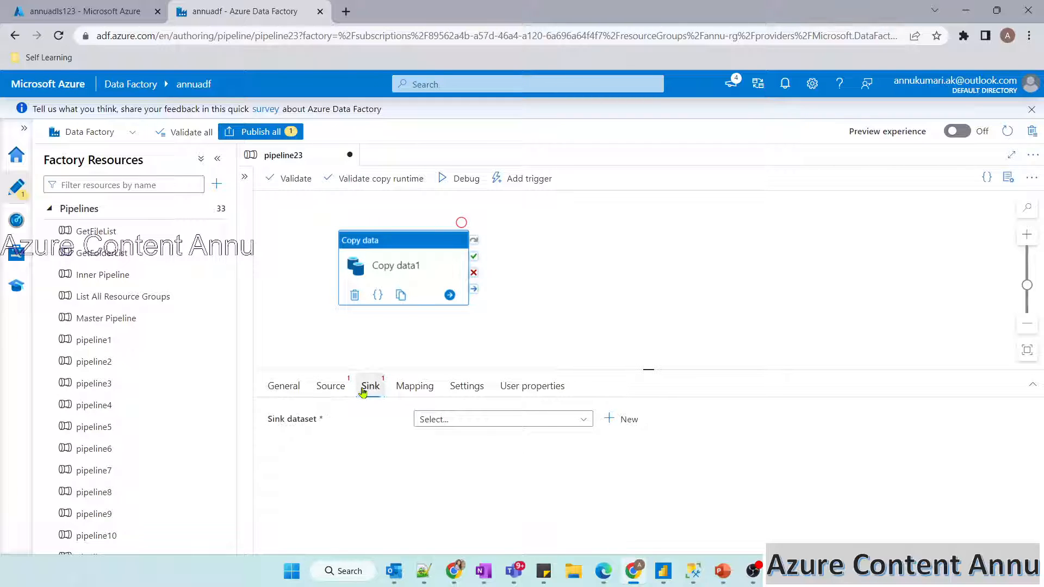
click(290, 394)
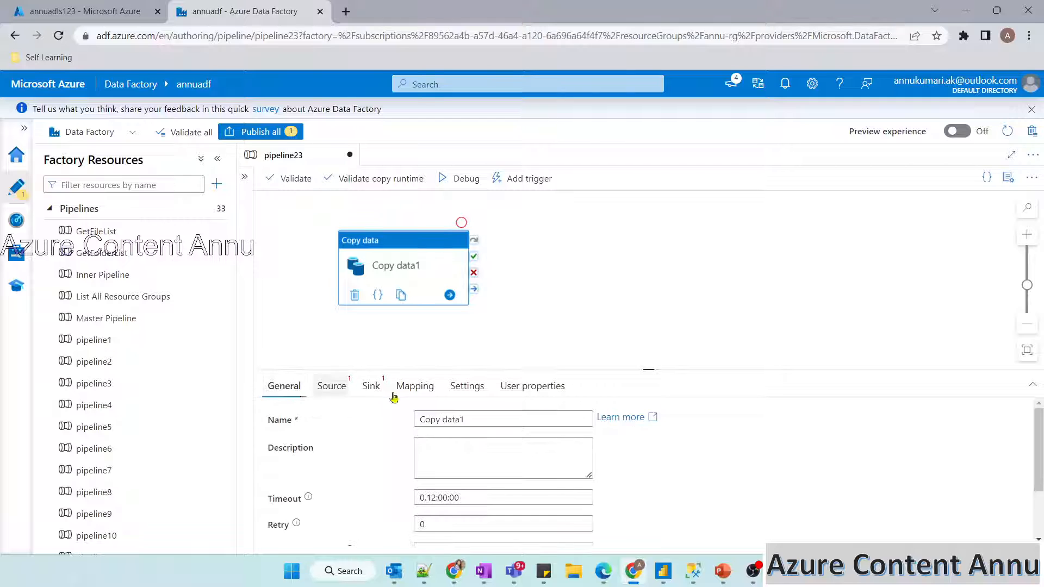
Open the Copy activity documentation from the activity's general settings and examine the table of supported data stores and formats.
click(604, 418)
click(402, 12)
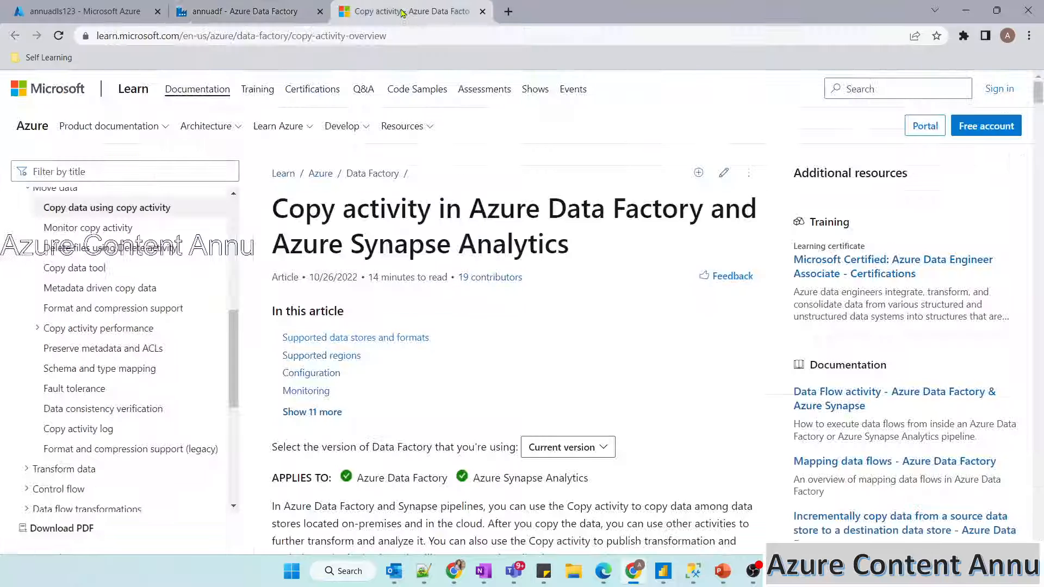
scroll(494, 290, down, 20)
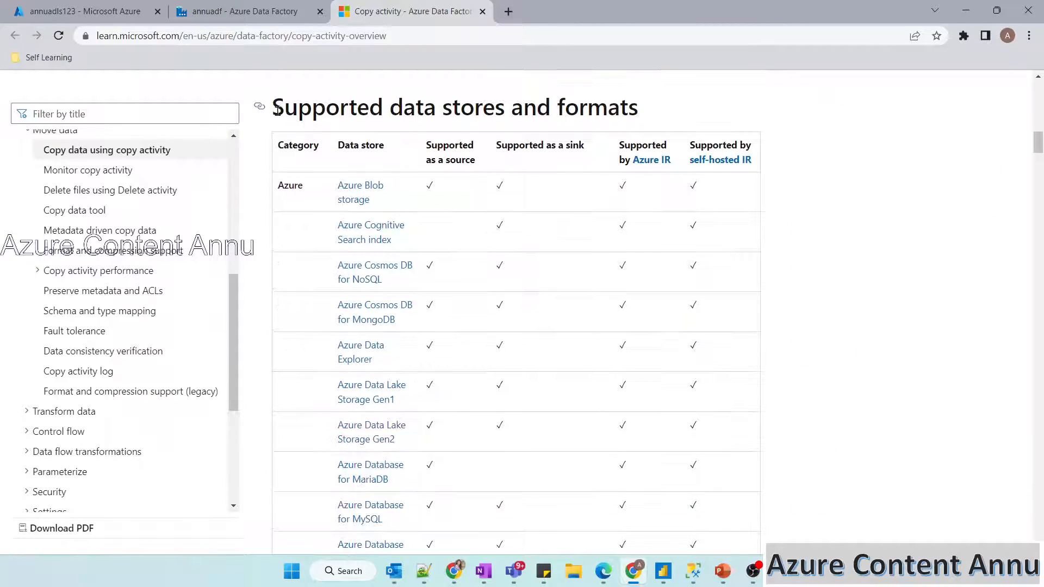
drag(260, 105, 661, 104)
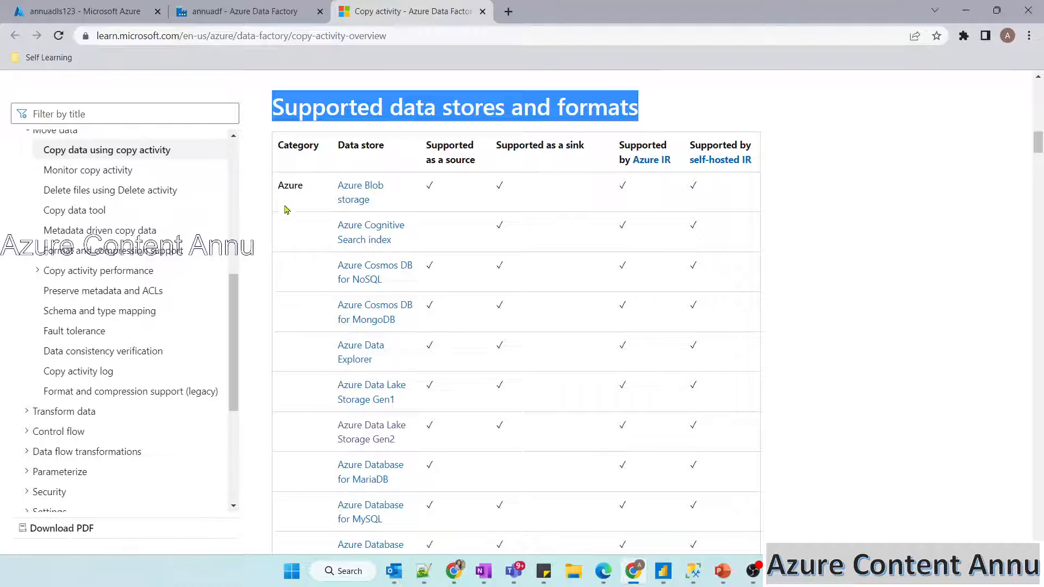
scroll(390, 416, down, 1)
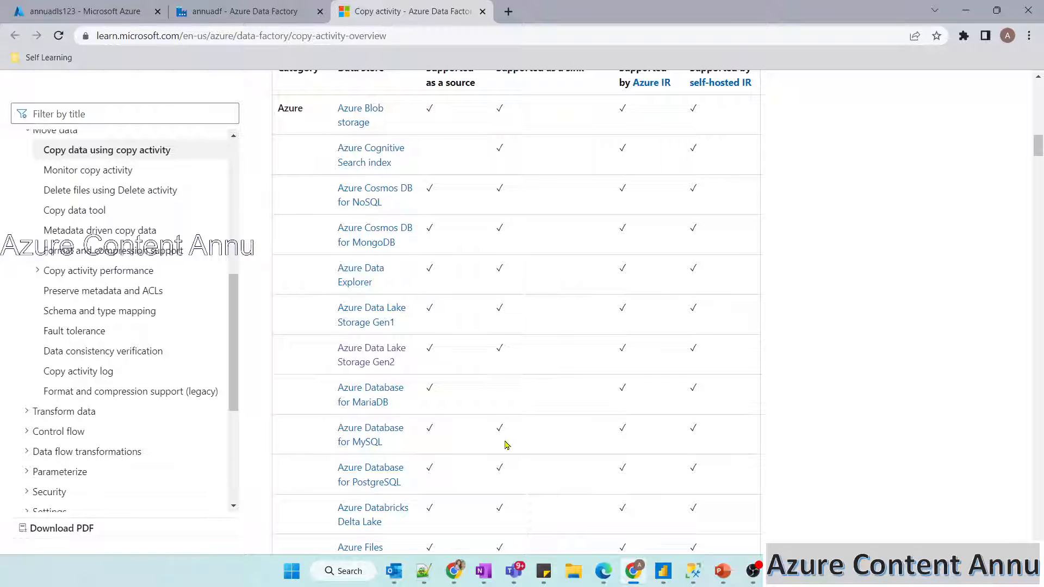
scroll(463, 488, down, 2)
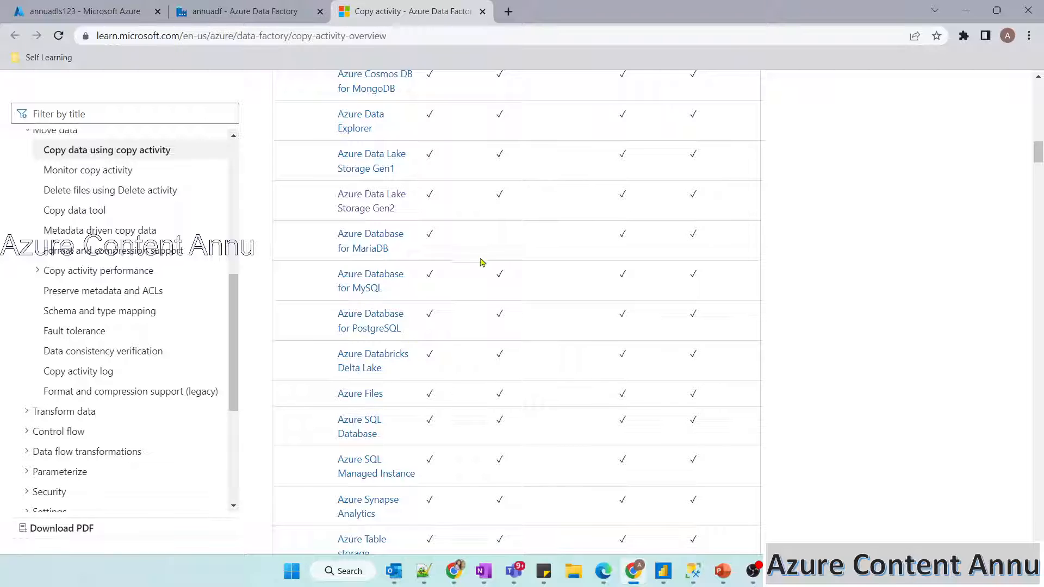
scroll(485, 233, up, 2)
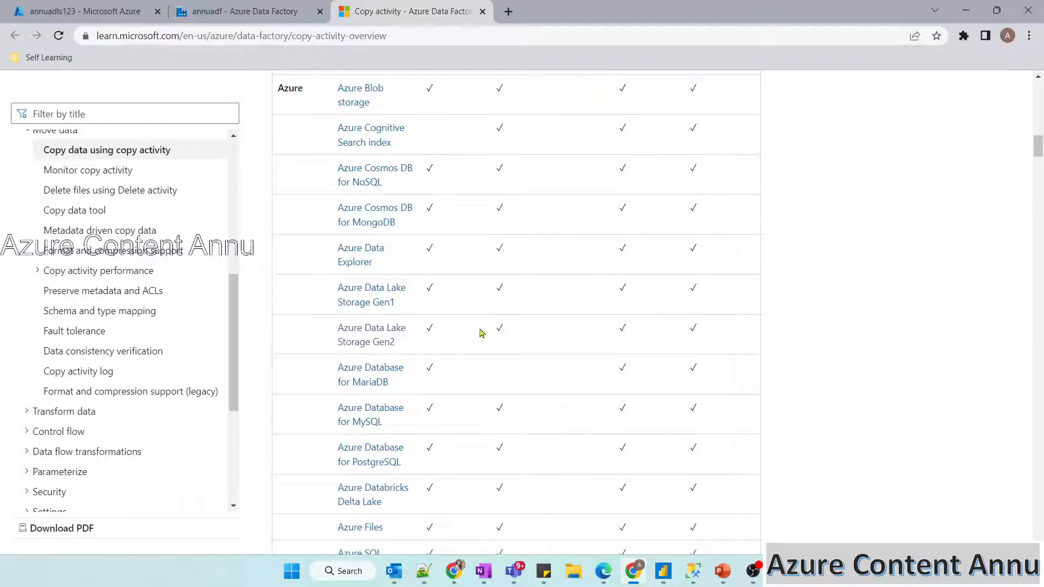
Examine the supported data stores table through its Azure, Database, NoSQL, File, Generic protocol and Services and apps categories.
scroll(480, 332, down, 2)
scroll(480, 333, down, 2)
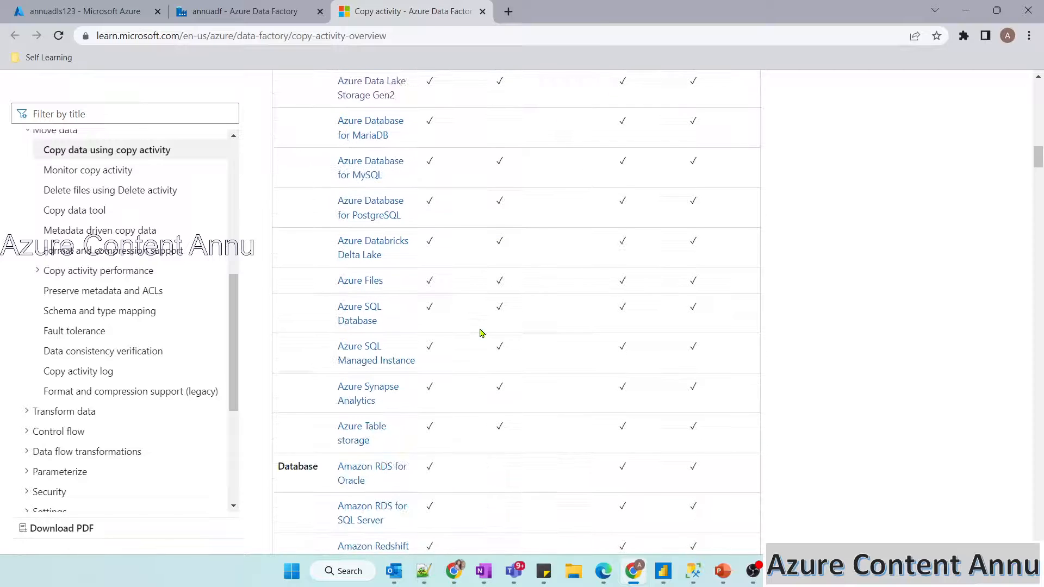
scroll(480, 333, down, 4)
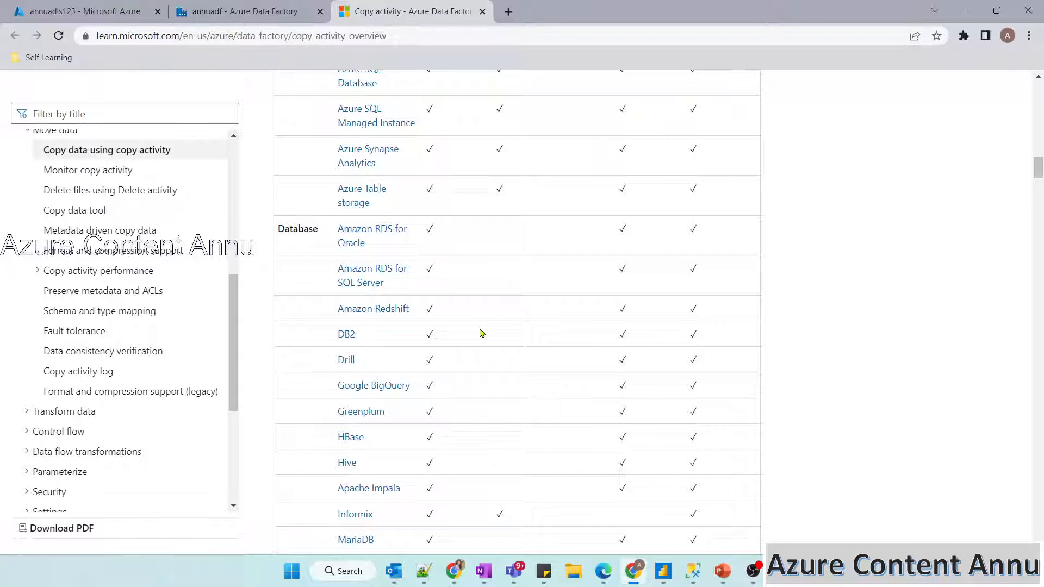
scroll(480, 332, up, 9)
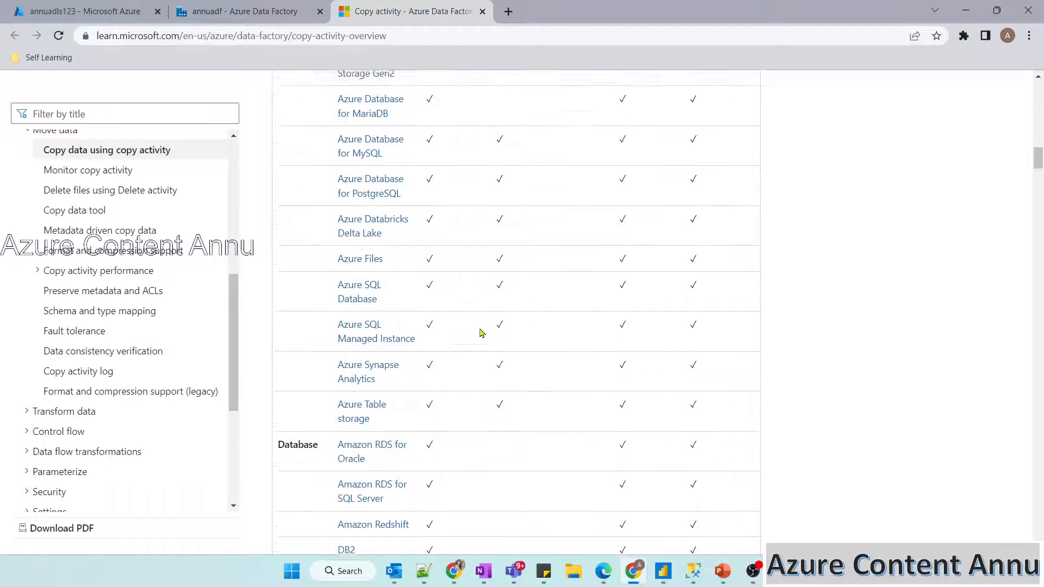
scroll(480, 333, down, 7)
scroll(480, 333, down, 3)
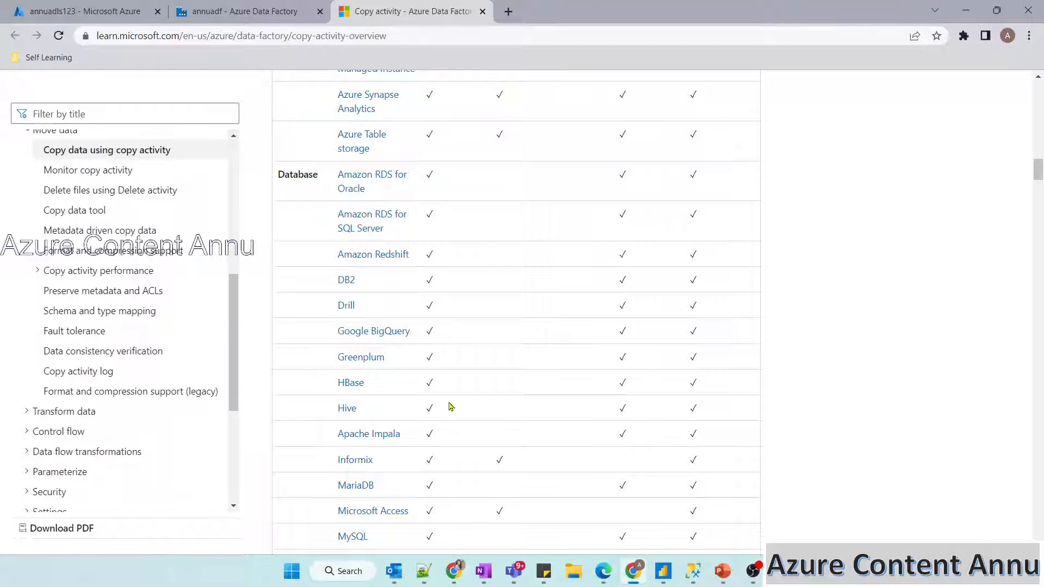
scroll(450, 405, down, 2)
scroll(450, 405, down, 7)
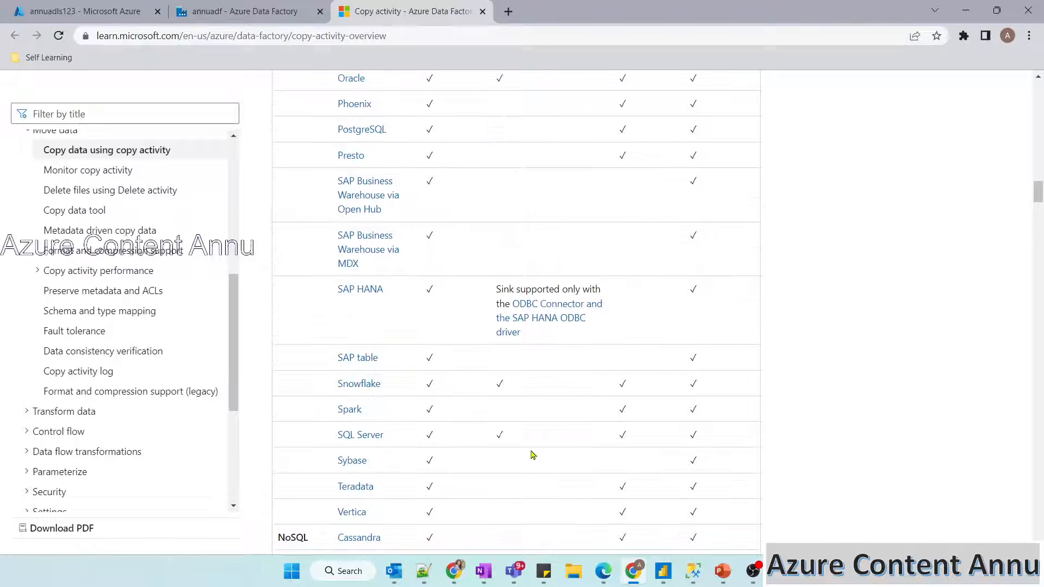
scroll(533, 454, down, 4)
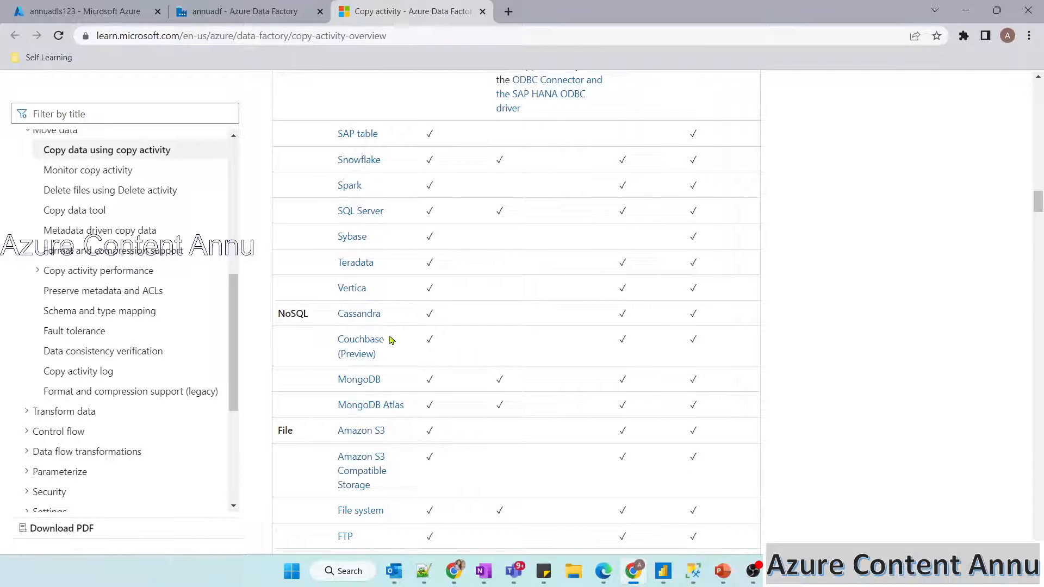
scroll(523, 379, down, 2)
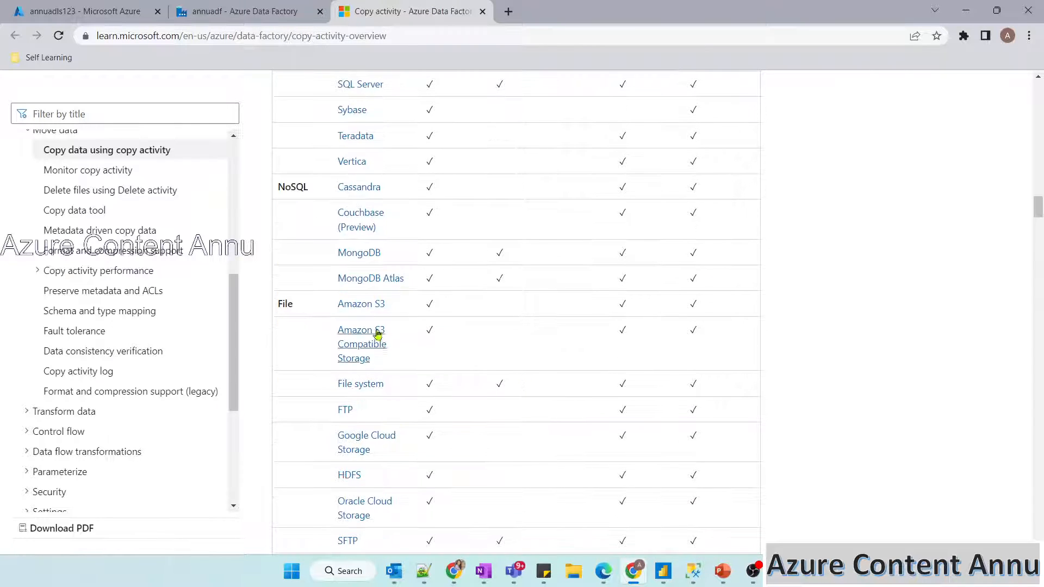
scroll(444, 474, down, 2)
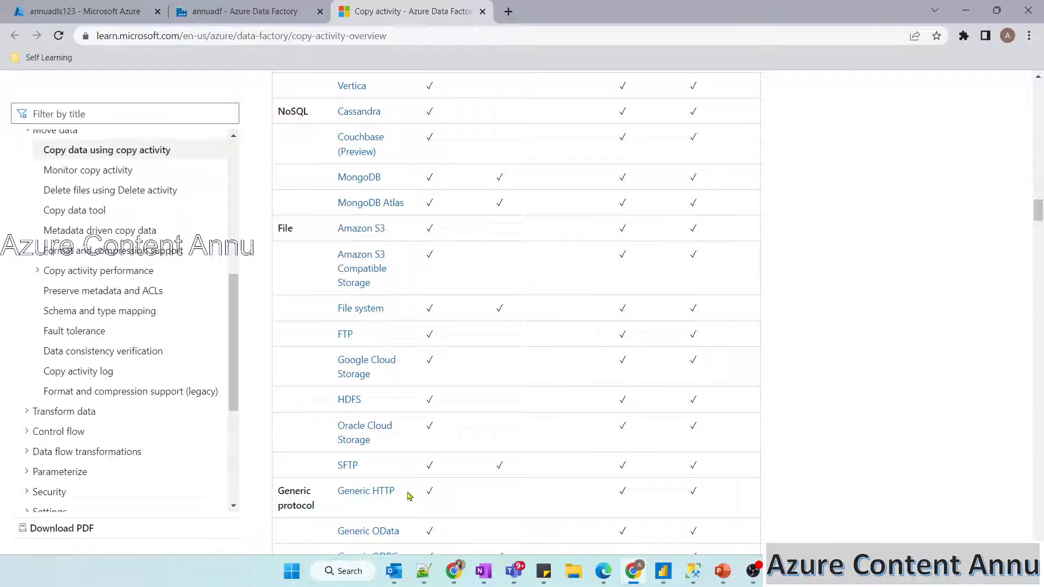
scroll(409, 496, down, 10)
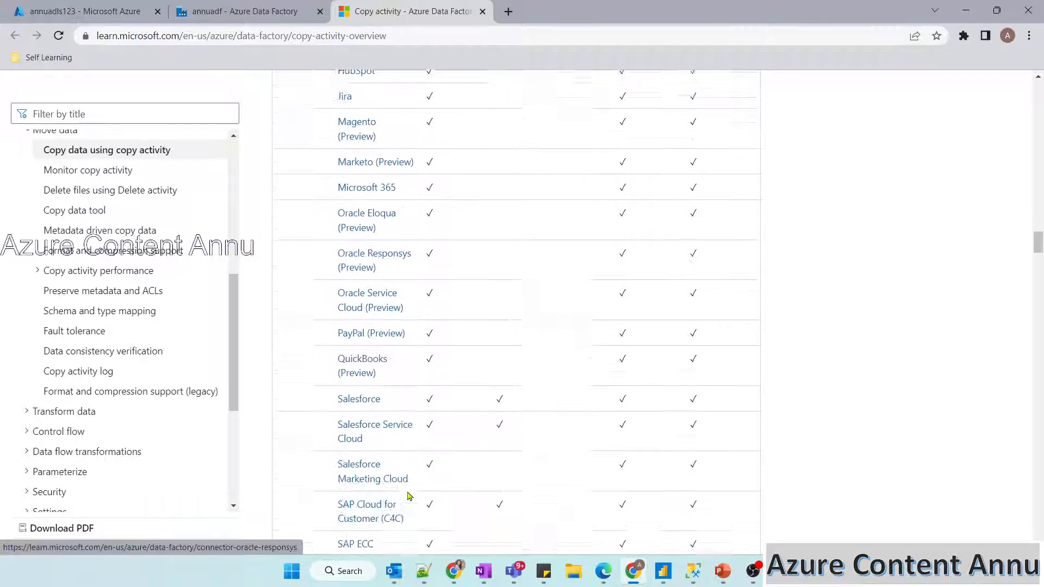
scroll(481, 519, down, 1)
scroll(681, 427, up, 20)
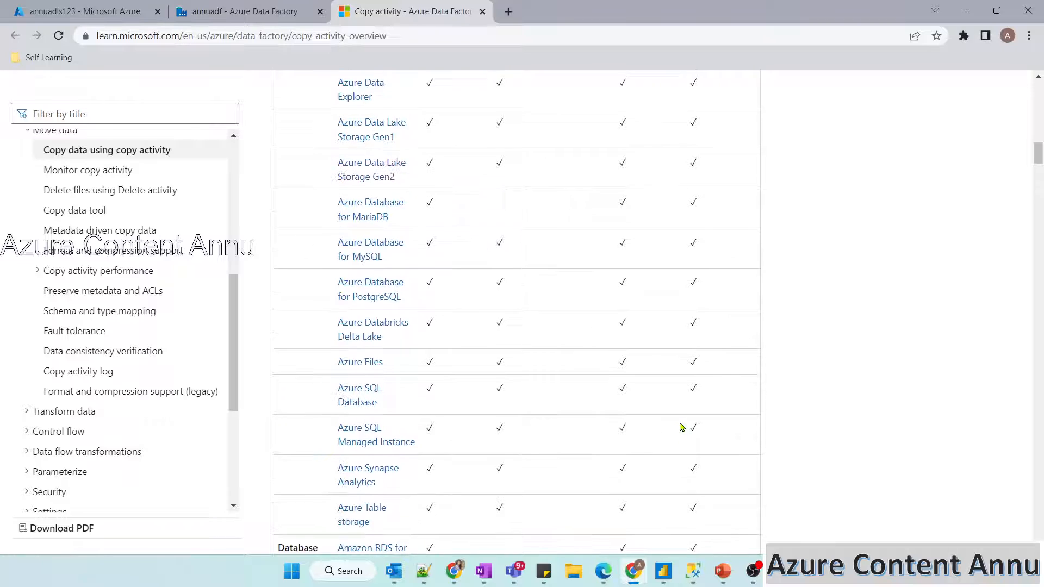
Examine which data stores in the table are supported by Azure IR and self-hosted IR, down to the last row.
scroll(681, 426, up, 6)
scroll(573, 317, down, 2)
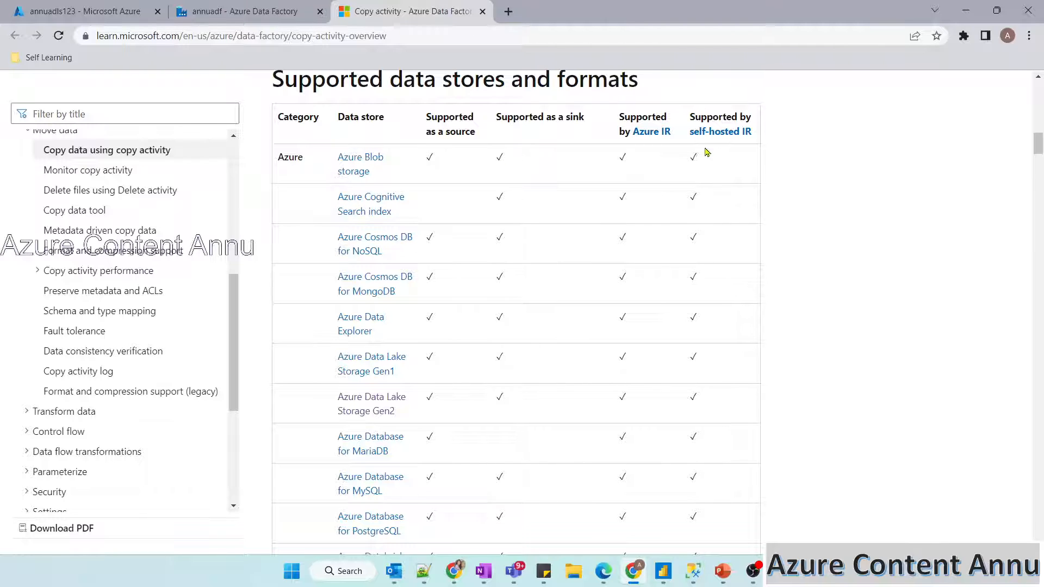
scroll(690, 325, up, 1)
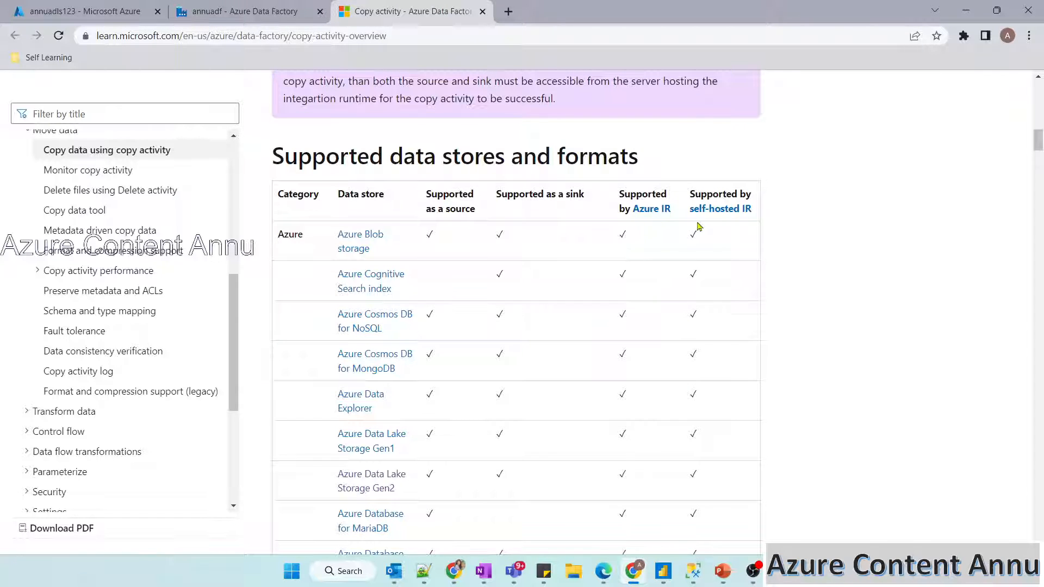
scroll(690, 377, down, 1)
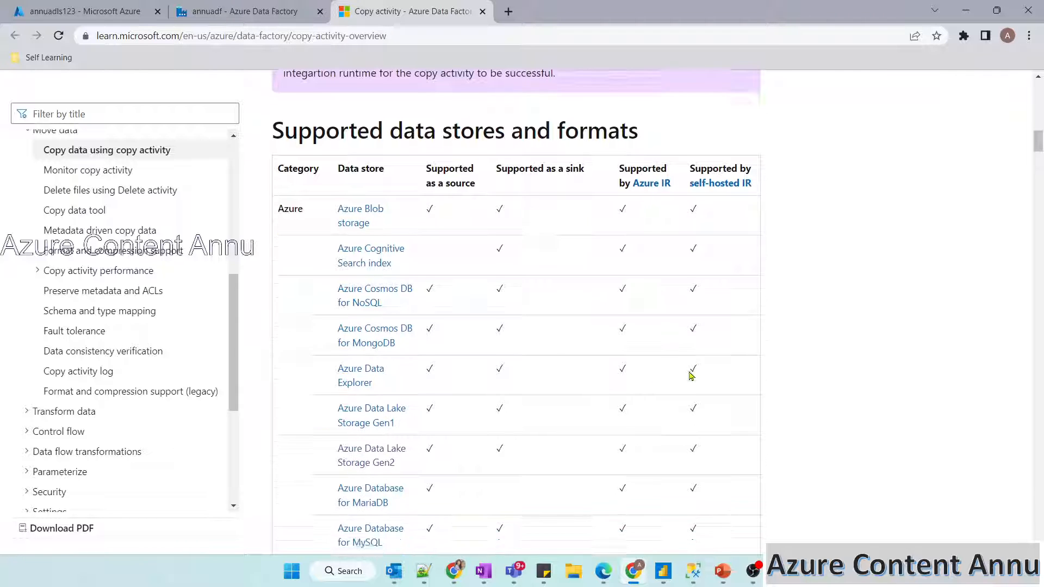
scroll(690, 376, down, 5)
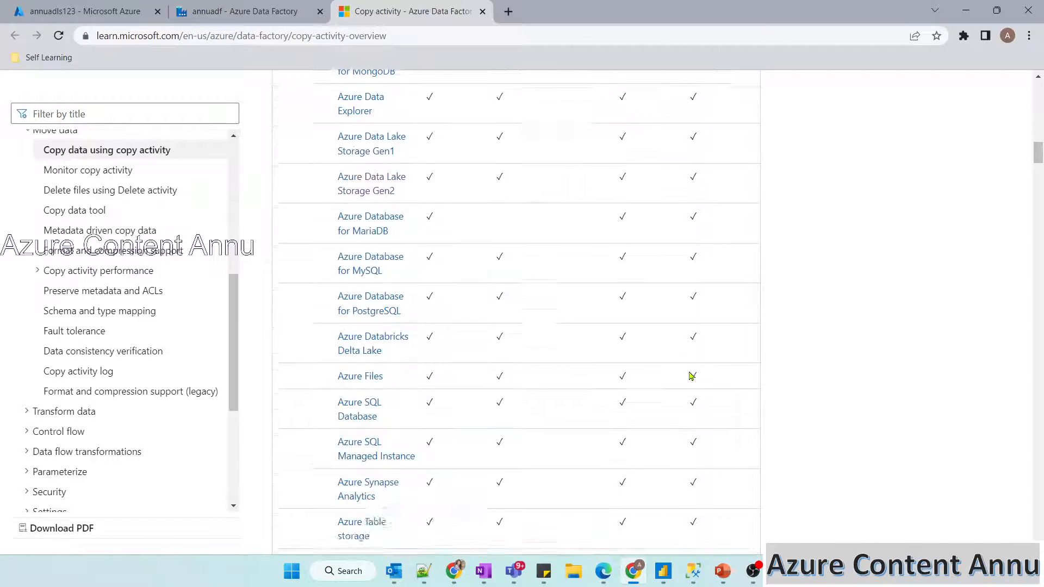
scroll(690, 376, down, 4)
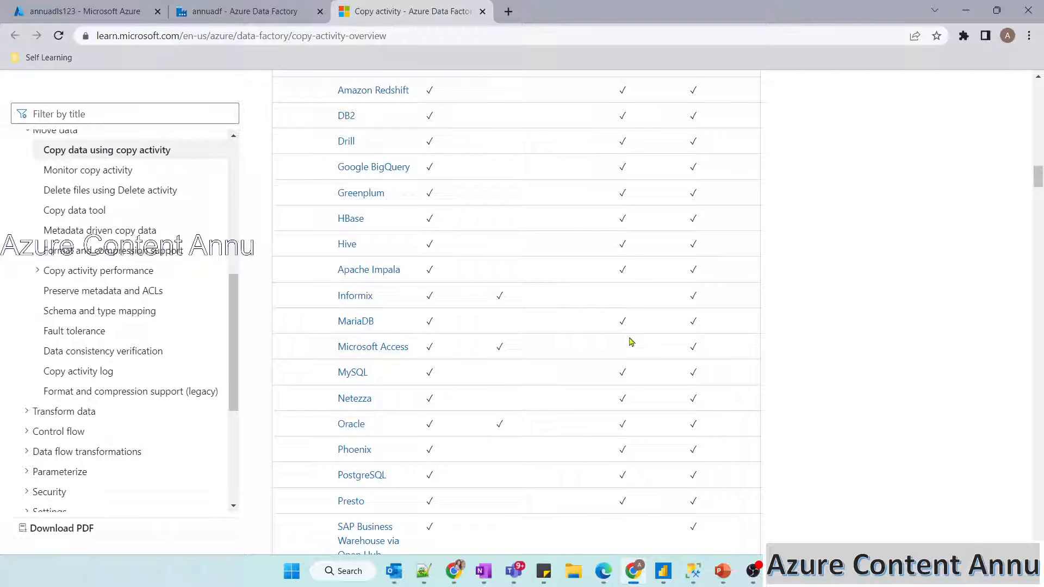
scroll(630, 341, down, 3)
scroll(694, 447, down, 1)
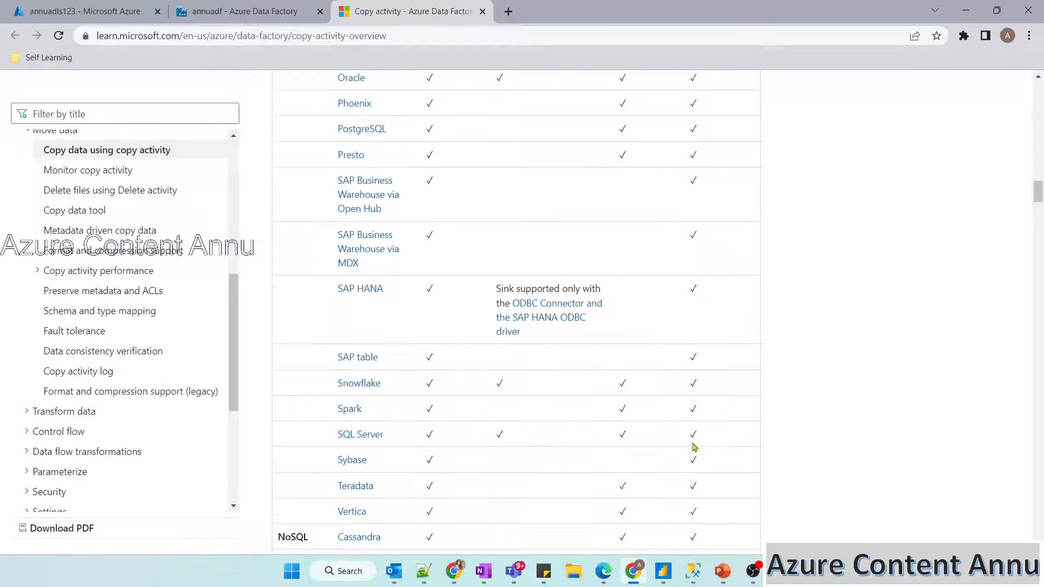
scroll(694, 447, down, 7)
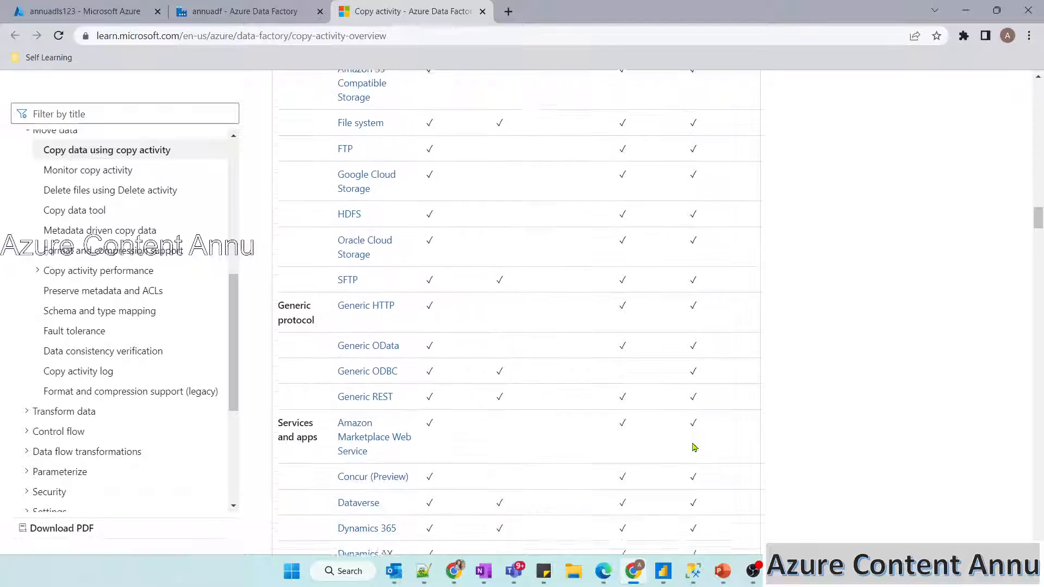
scroll(694, 447, down, 10)
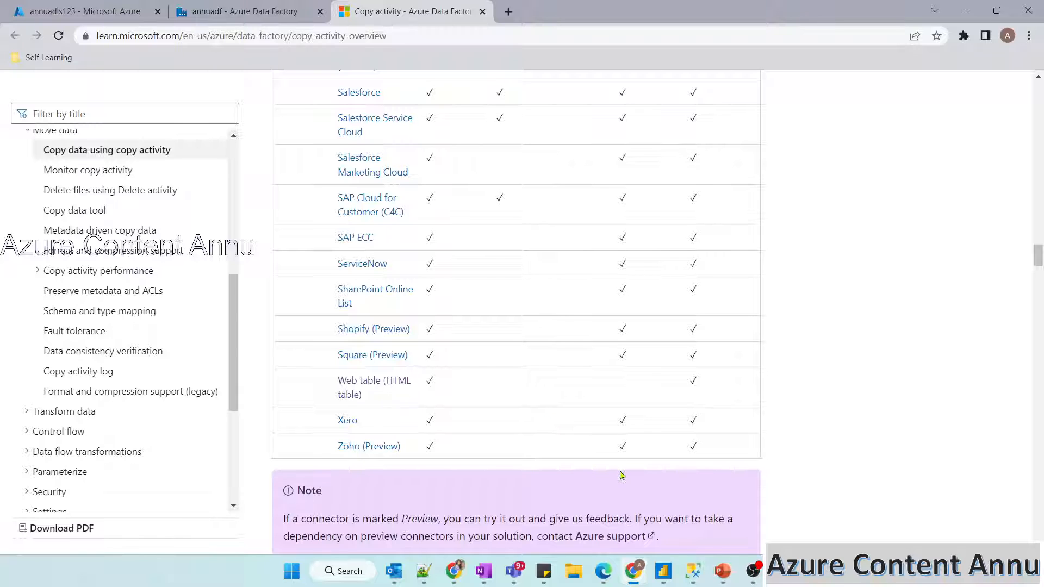
Switch to the Episode 8 slide in PowerPoint, circle "file formats" in ink and draw a brace beside the format list.
key(alt+Tab)
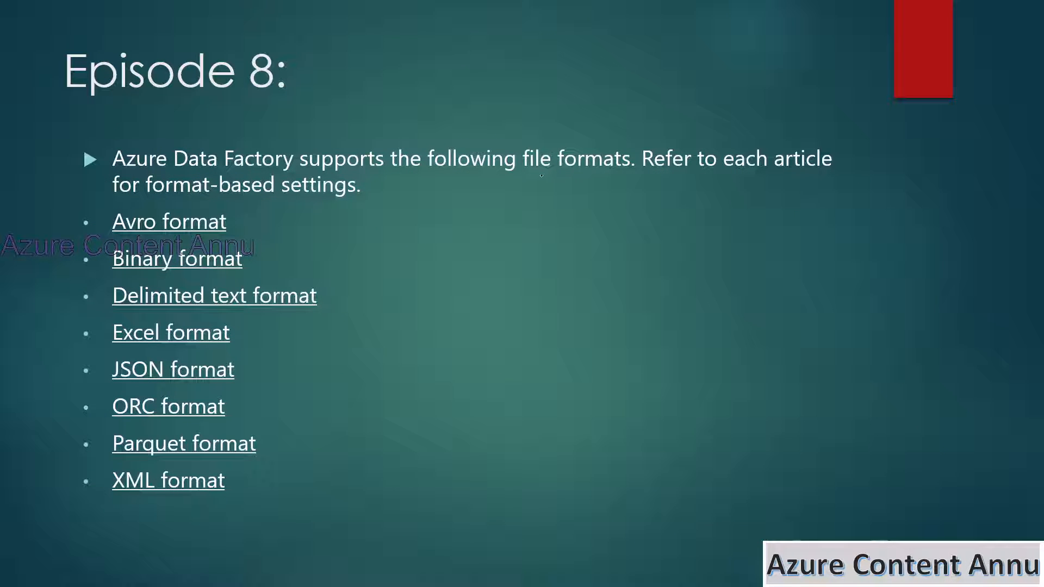
mouse_move(541, 175)
mouse_down()
mouse_move(656, 179)
mouse_move(594, 192)
mouse_up()
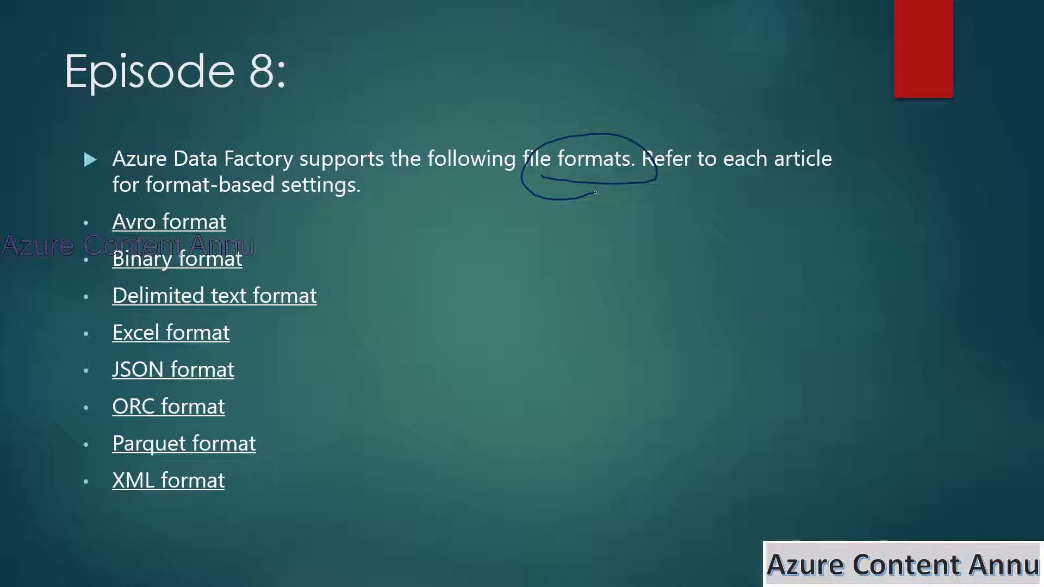
mouse_move(311, 202)
mouse_down()
mouse_move(356, 320)
mouse_move(306, 497)
mouse_up()
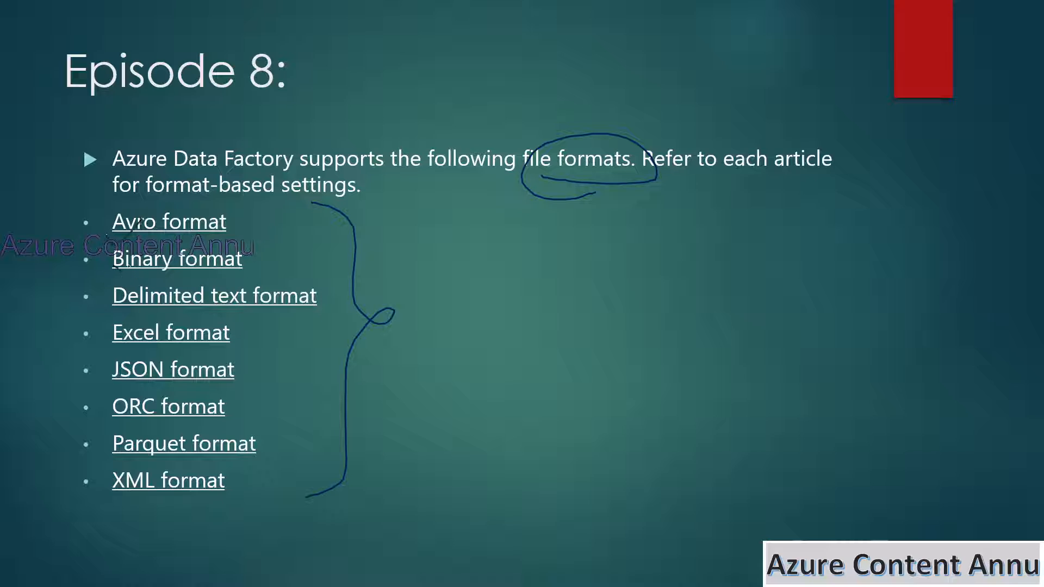
Tick the listed file formats on the slide in ink, from Avro format down to XML format.
drag(116, 261, 141, 222)
drag(102, 299, 143, 286)
drag(132, 329, 143, 314)
drag(112, 365, 146, 351)
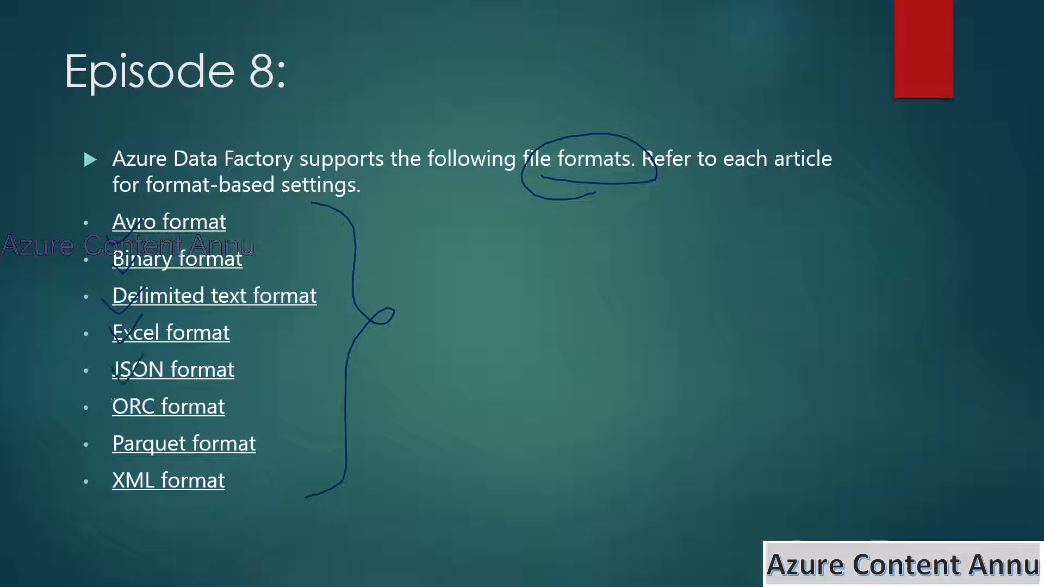
drag(112, 398, 150, 386)
drag(108, 447, 147, 437)
drag(113, 479, 153, 476)
Return to Azure Data Factory in the browser and start a new source dataset for the Copy data1 activity.
key(alt+Tab)
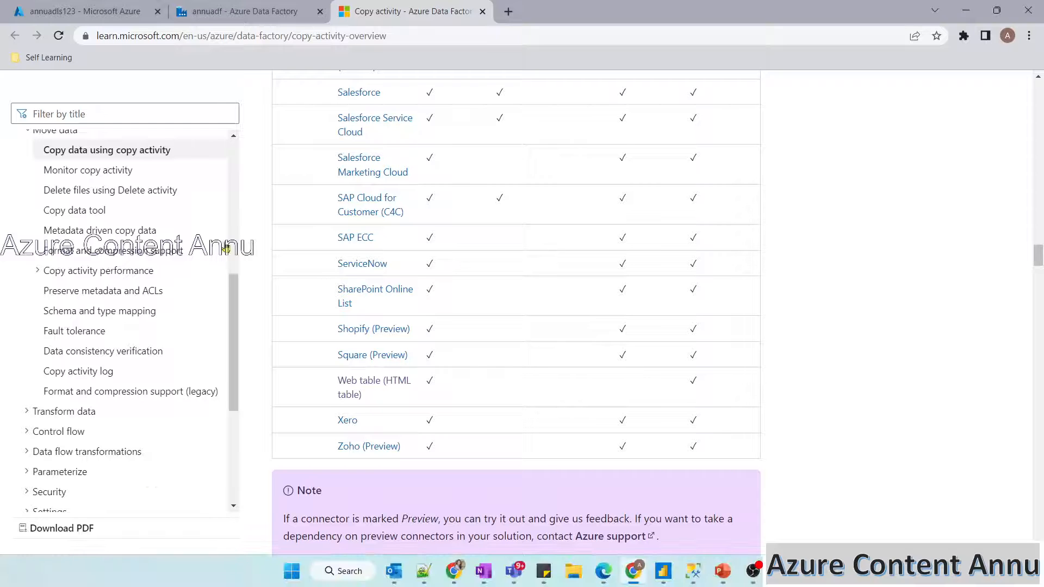
click(215, 12)
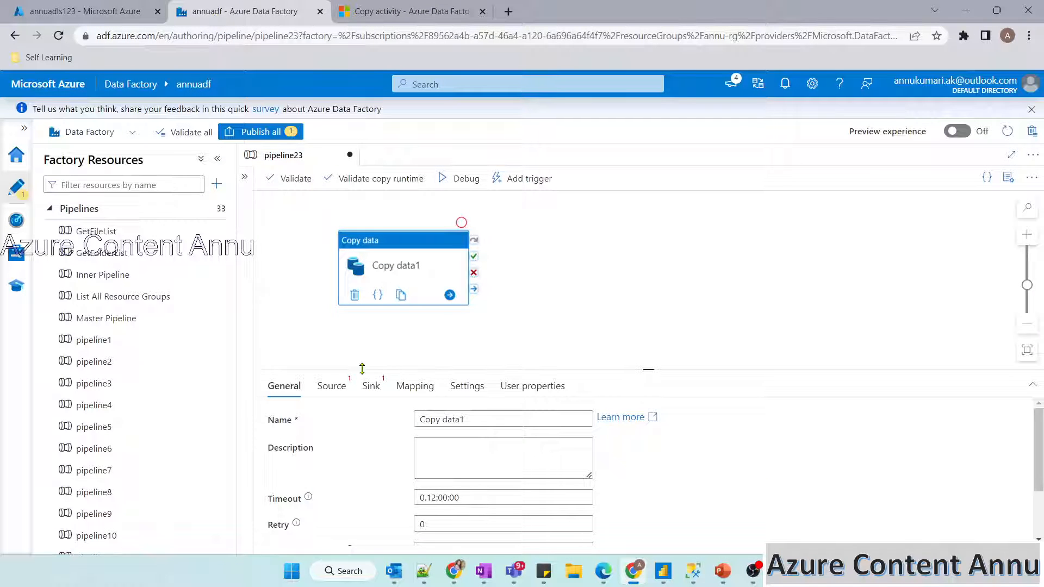
click(331, 386)
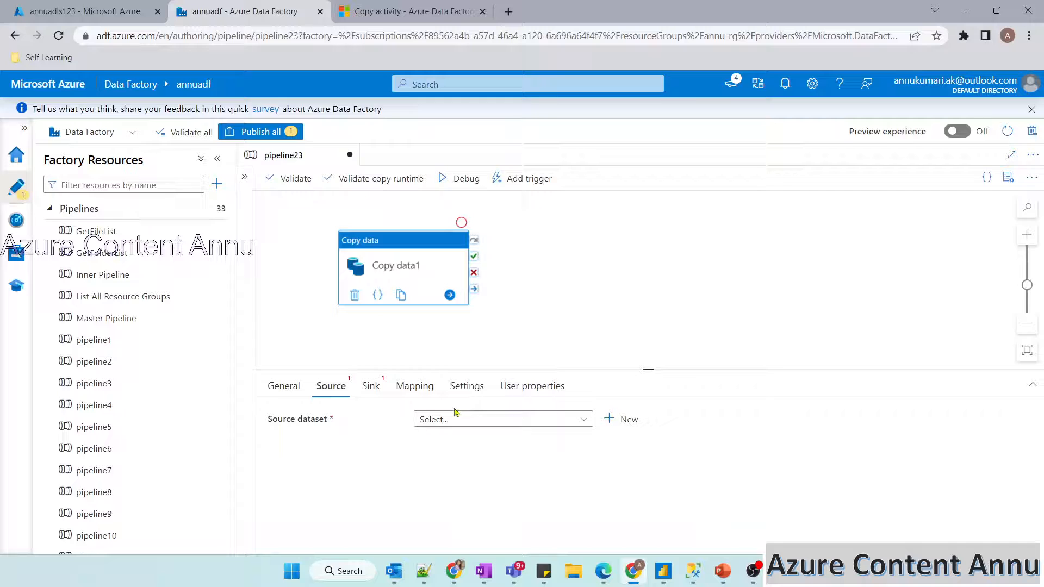
click(611, 422)
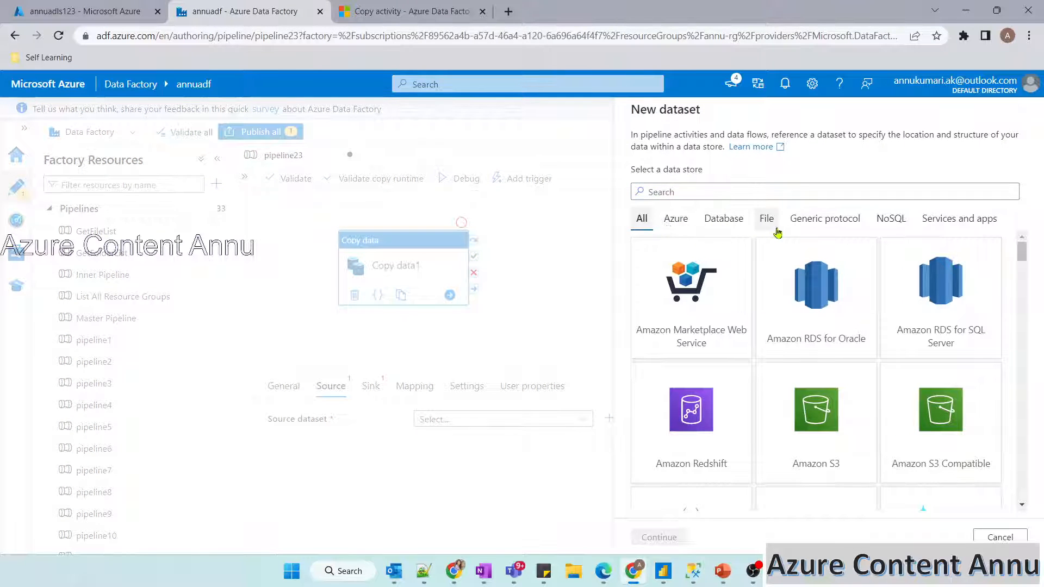
Compare the Azure category of data stores for the new dataset with the documentation's supported data stores table.
click(375, 9)
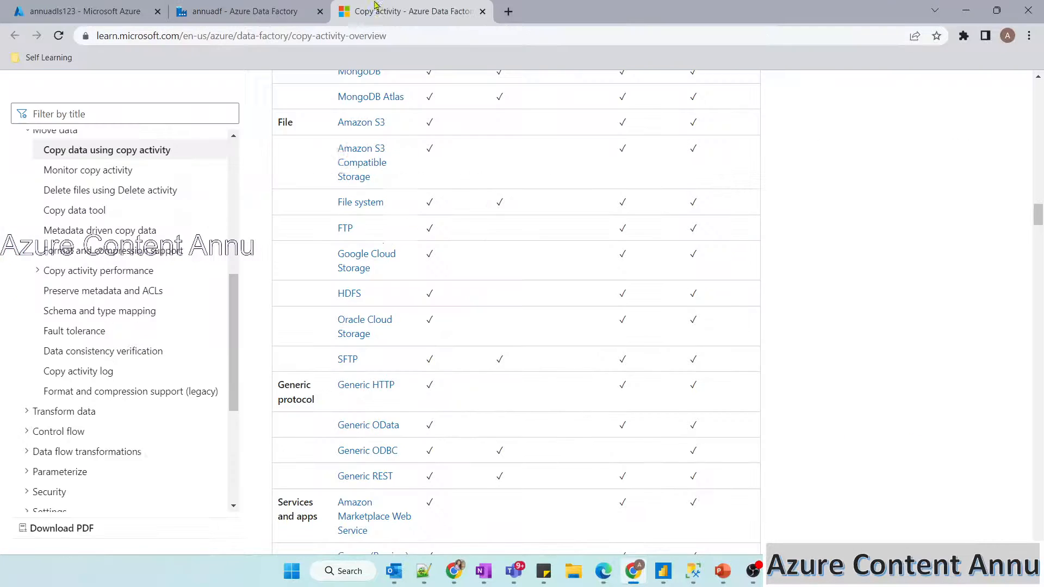
scroll(387, 240, up, 20)
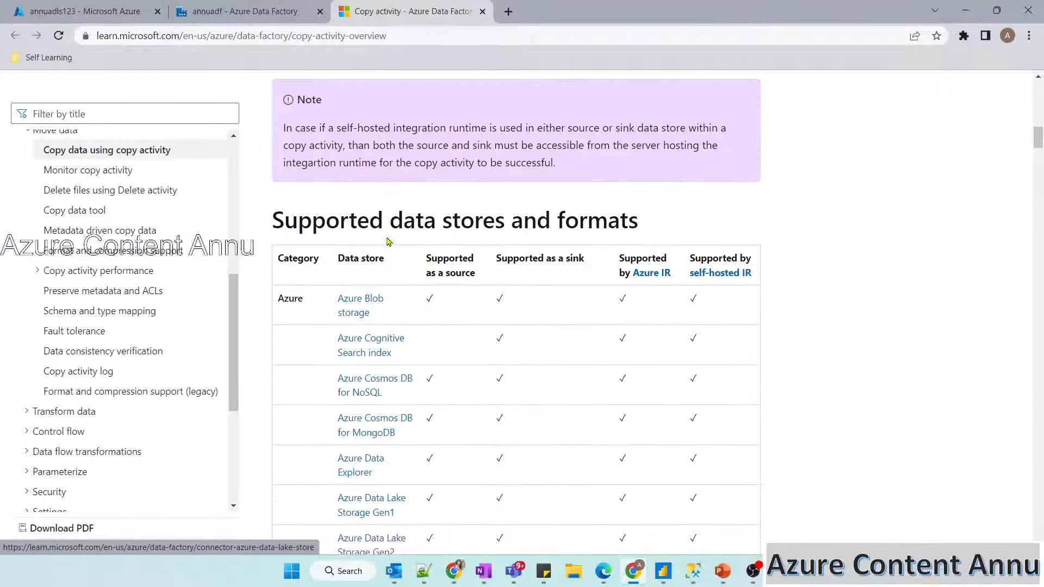
click(244, 11)
click(677, 220)
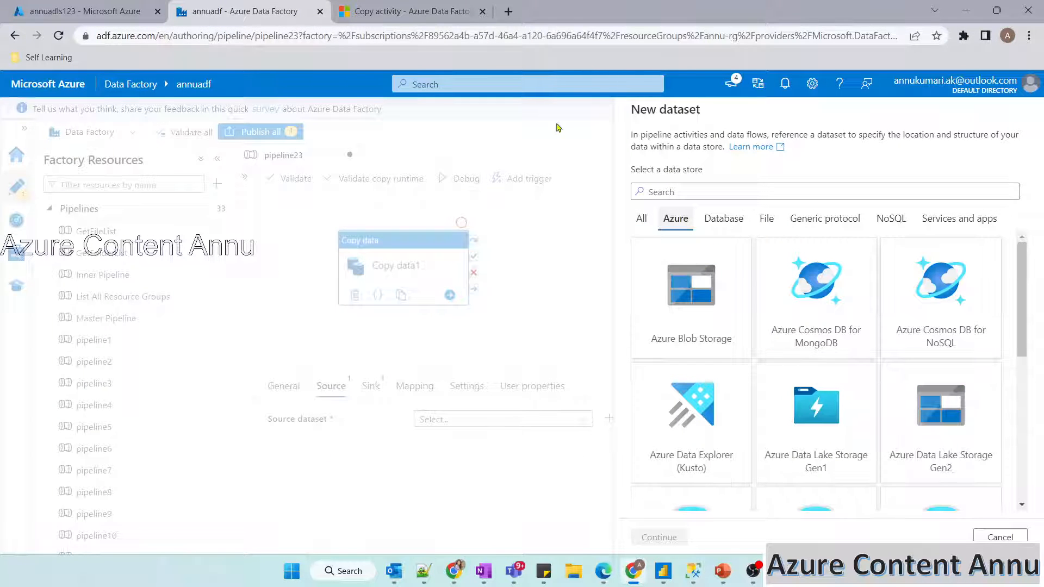
click(405, 11)
scroll(423, 345, down, 12)
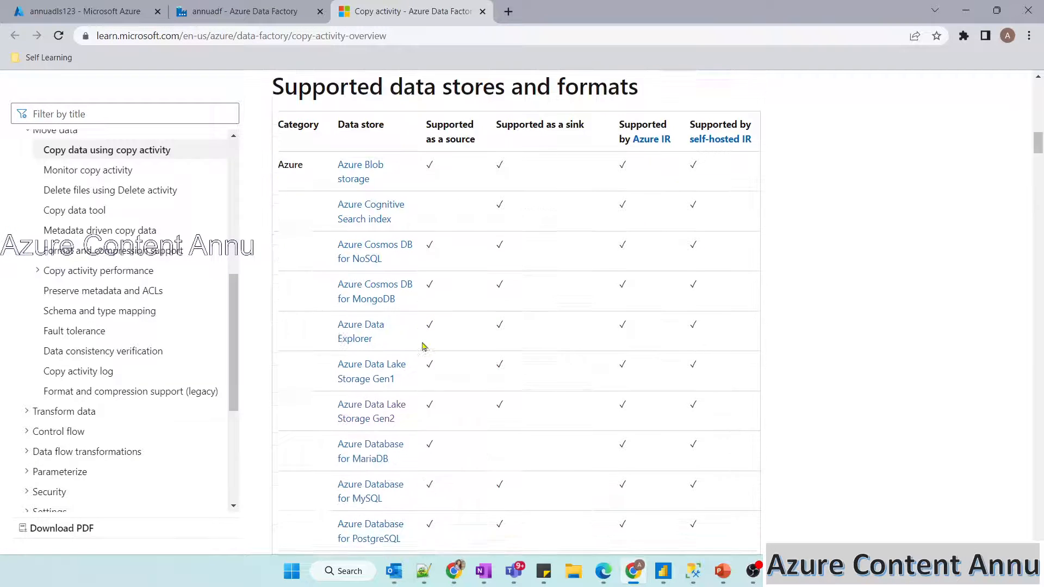
click(300, 15)
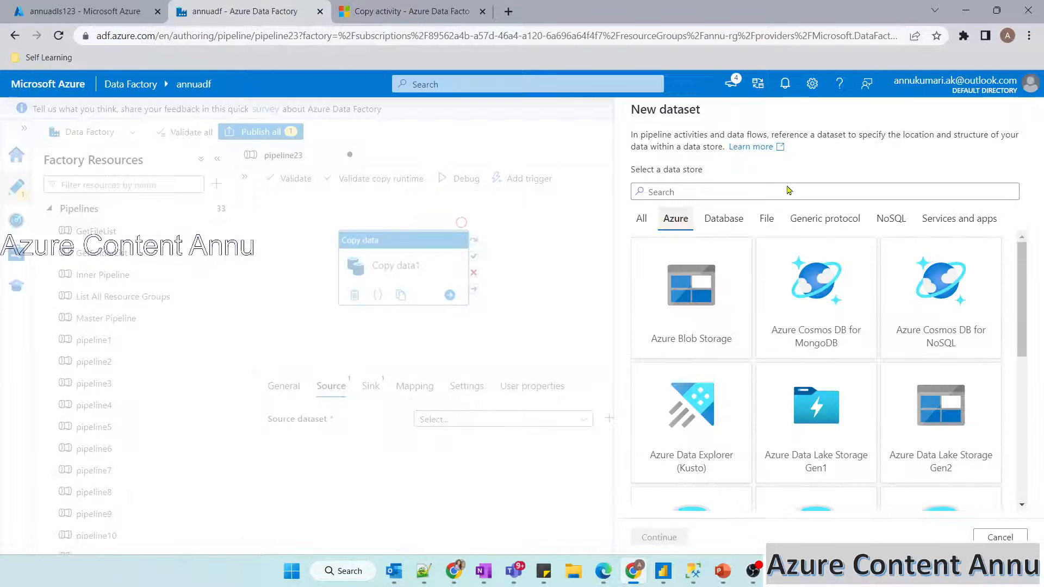
Review the data stores offered for the new dataset in the Database and File categories.
click(729, 216)
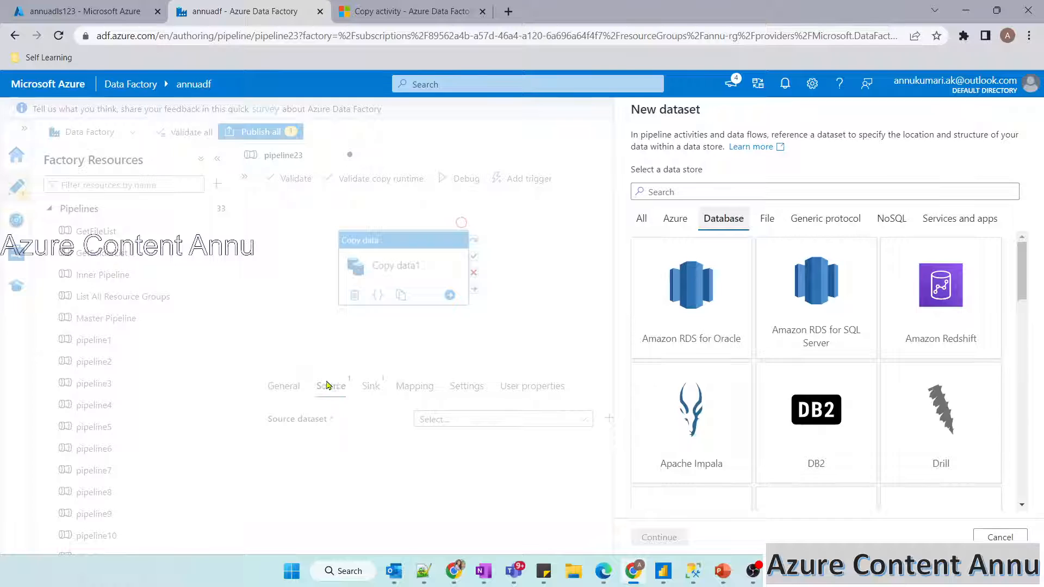
click(765, 223)
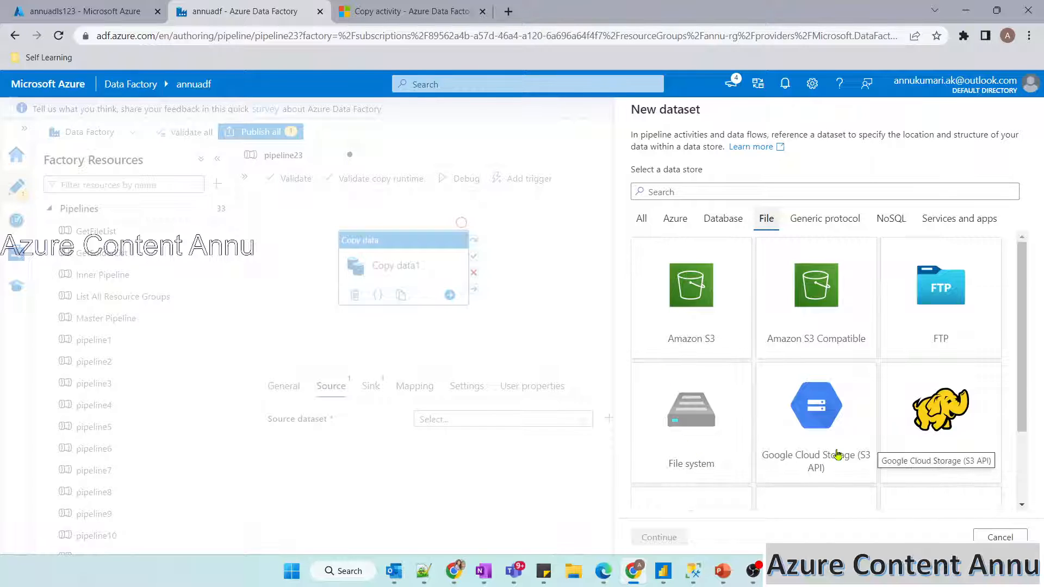
scroll(838, 454, down, 2)
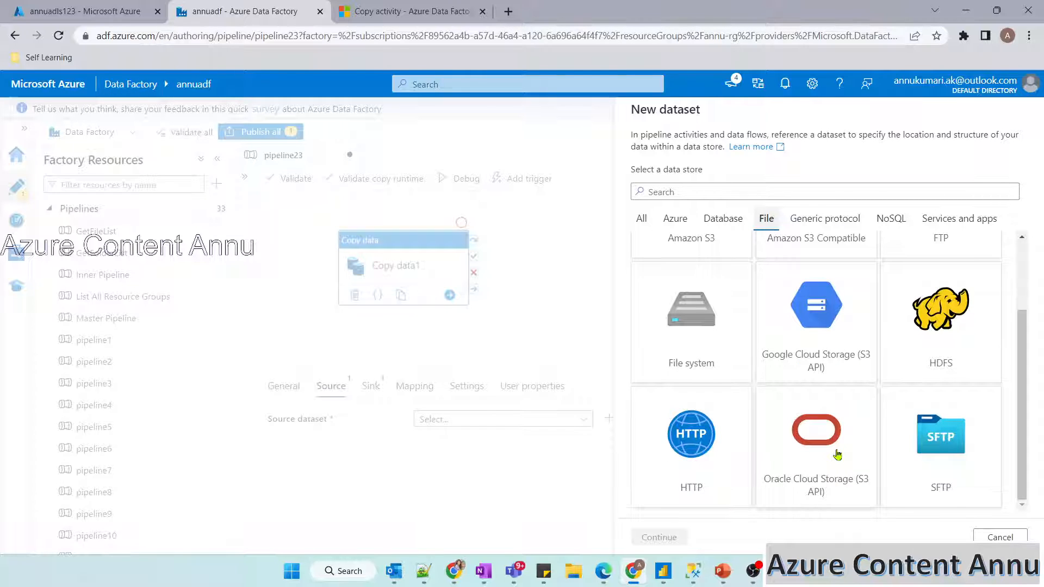
scroll(837, 455, up, 2)
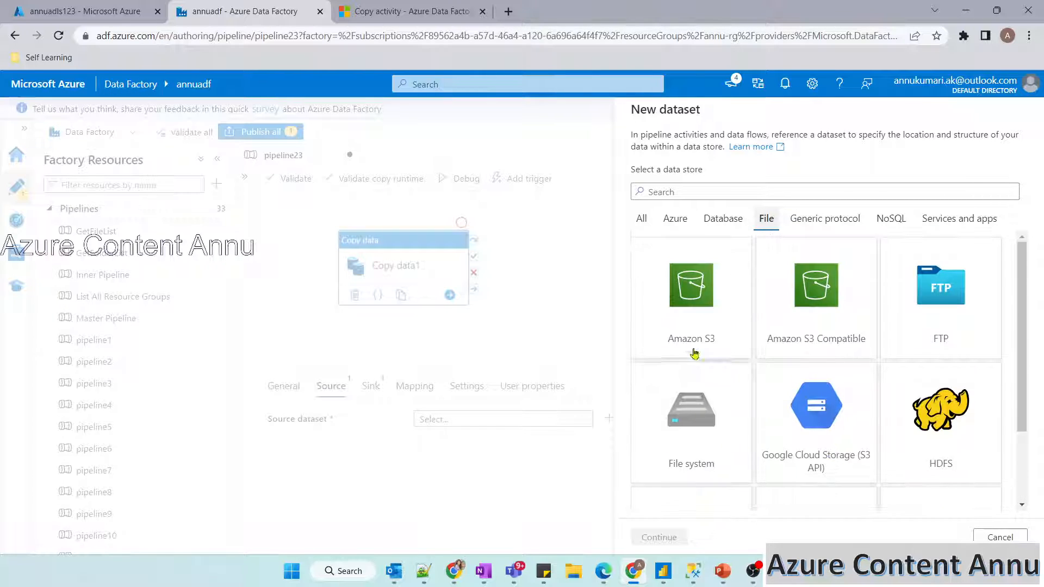
Choose File system as the new dataset's data store and look through the rest of the File category.
click(717, 438)
click(661, 535)
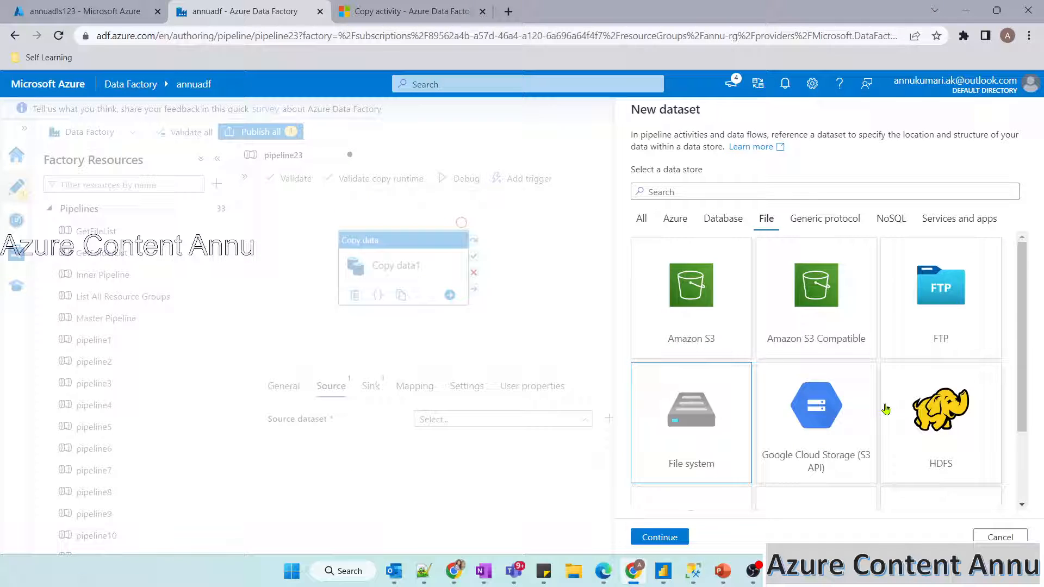
scroll(882, 407, down, 2)
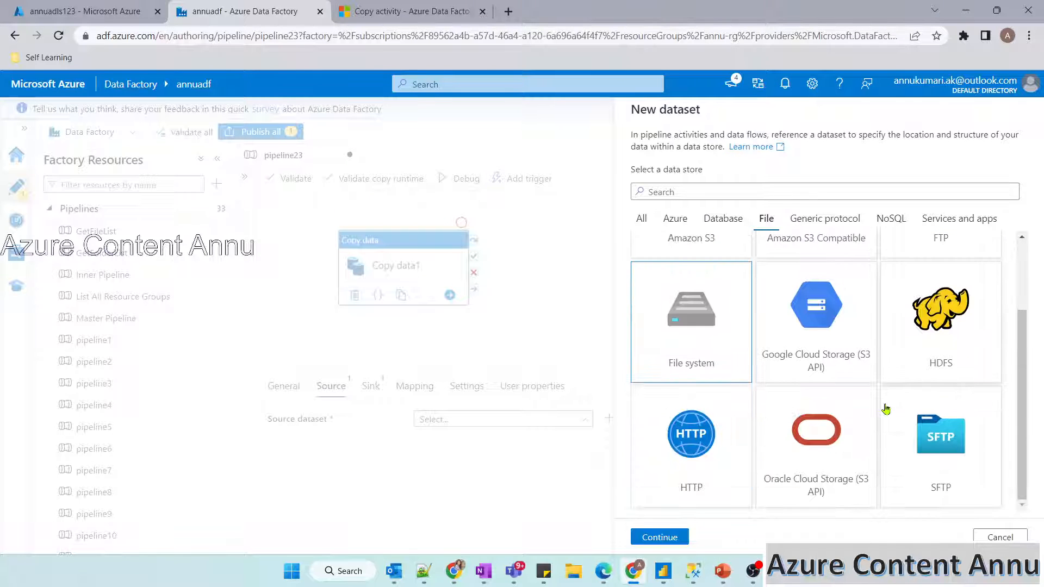
Choose Azure Data Lake Storage Gen2 as the new dataset's data store and examine the available format types, including DelimitedText and JSON.
click(681, 222)
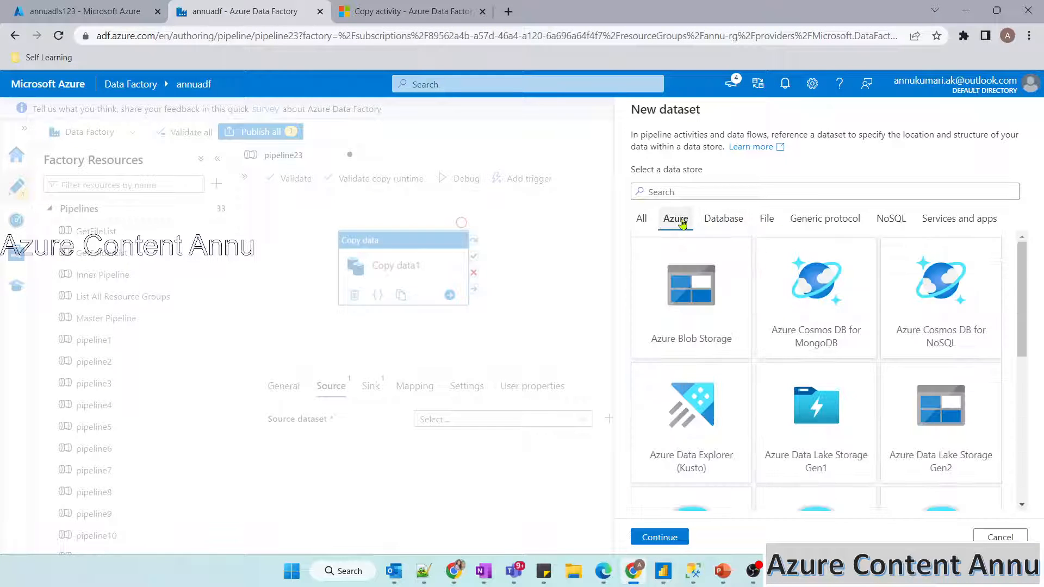
click(905, 432)
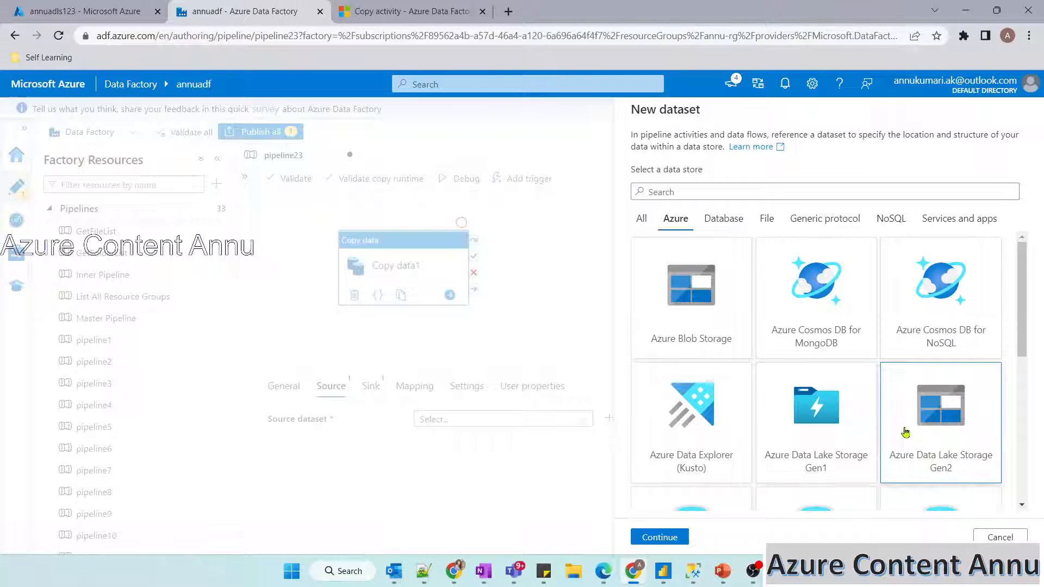
click(701, 317)
click(944, 433)
click(676, 534)
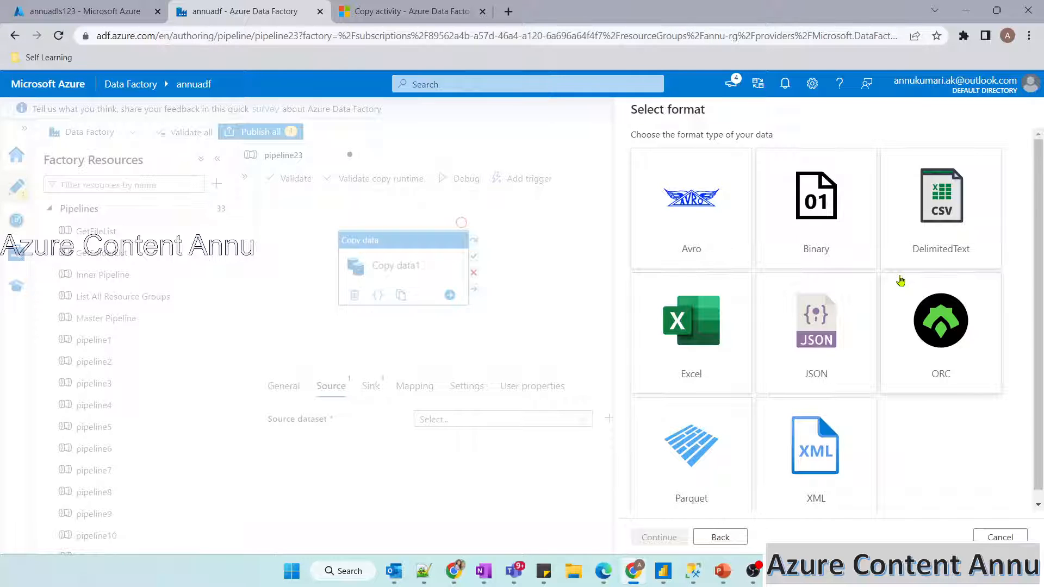
click(895, 256)
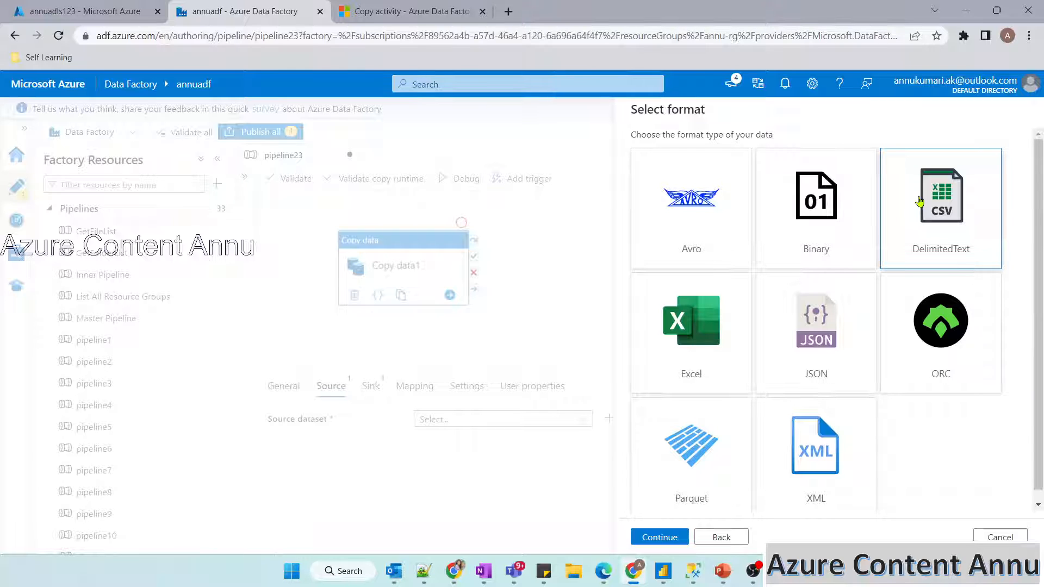
click(809, 341)
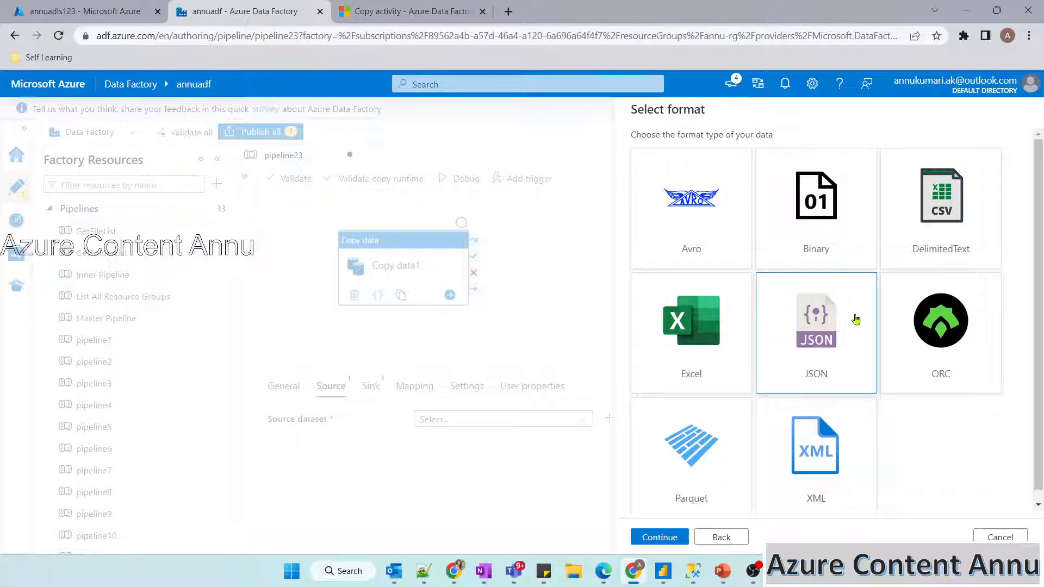
Switch to the PowerPoint slide show and advance to the slide with examples of what Copy activity can do.
key(alt+Tab)
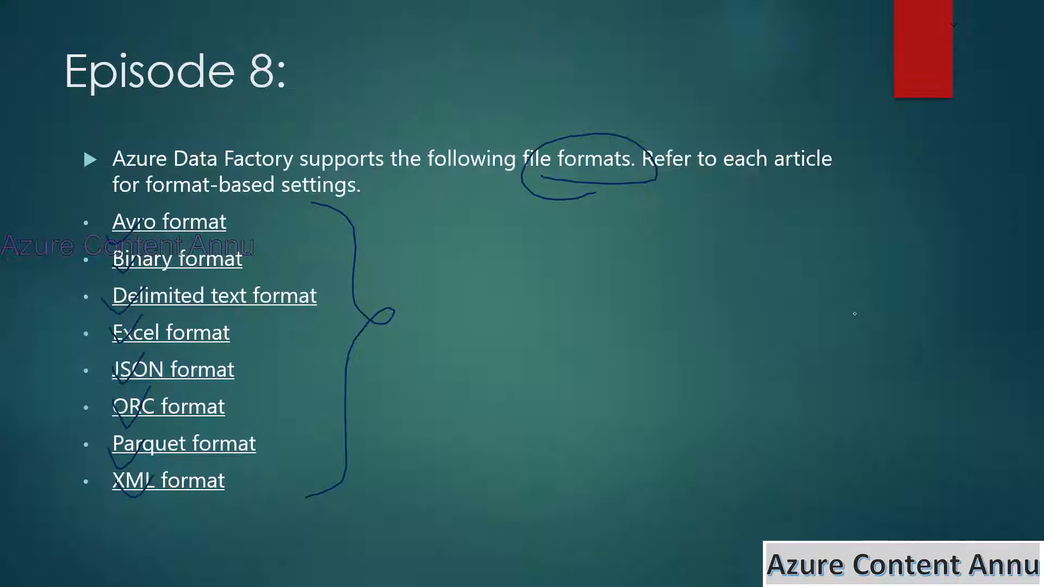
key(Right)
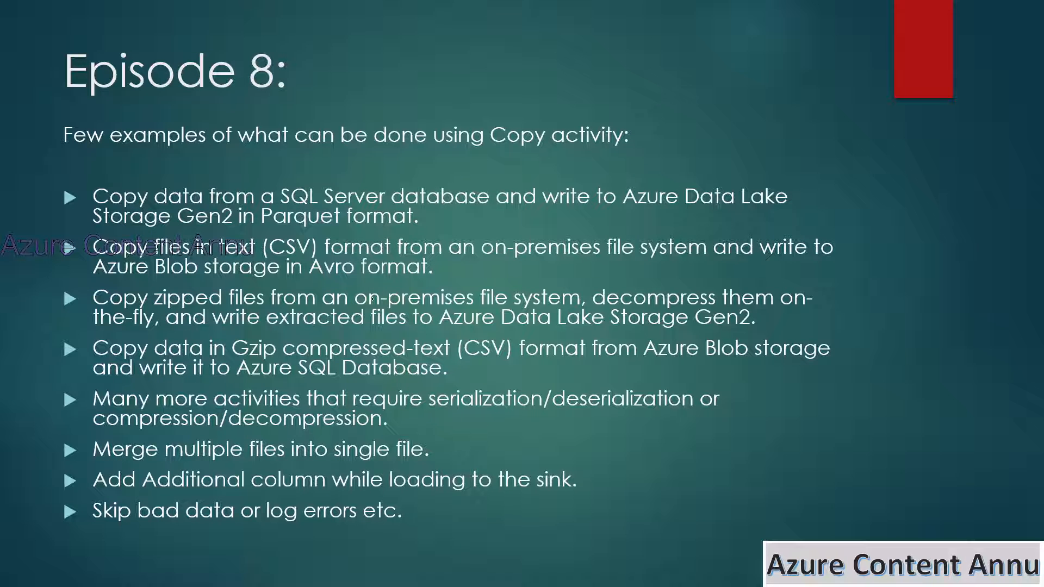
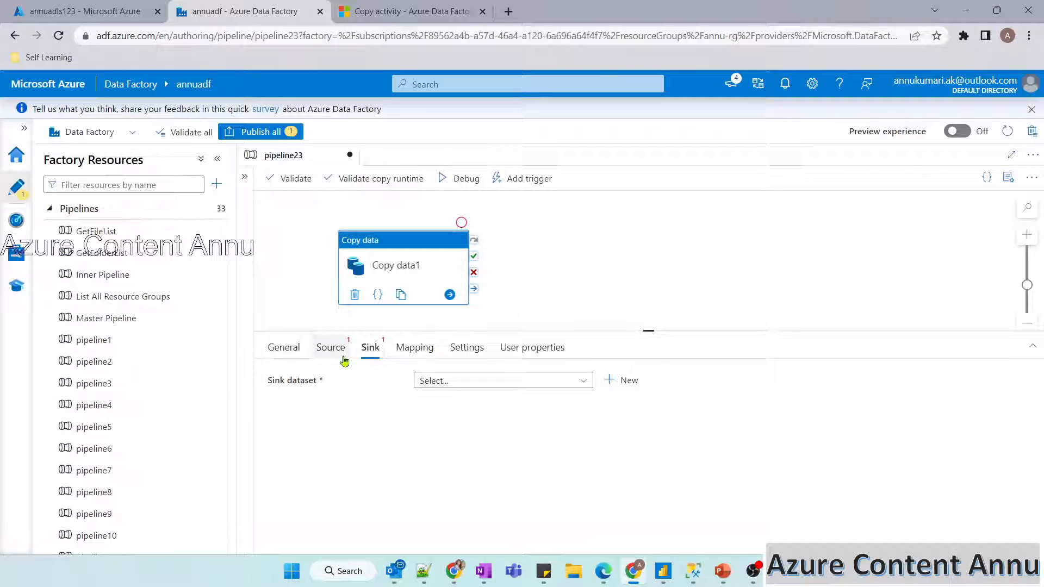
Check the Source and Sink settings of Copy data1 in pipeline23 and create a new blank pipeline alongside it.
click(343, 357)
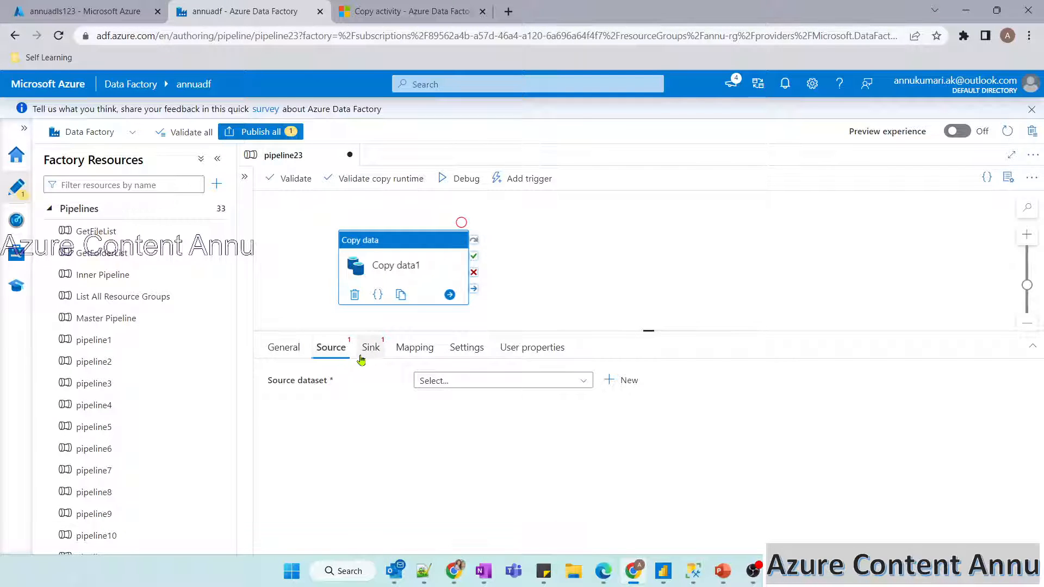
click(361, 358)
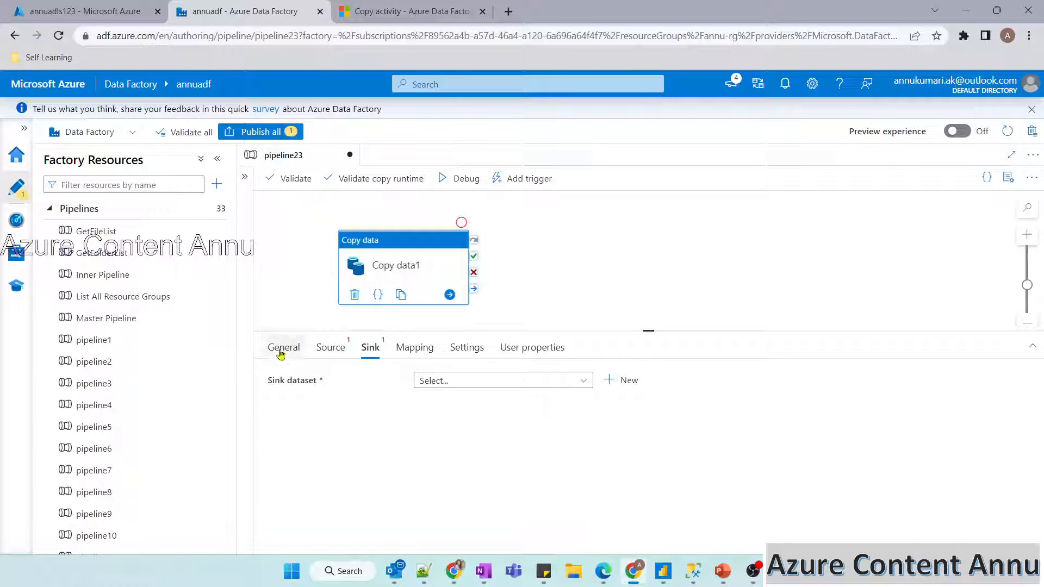
click(216, 183)
mouse_move(246, 205)
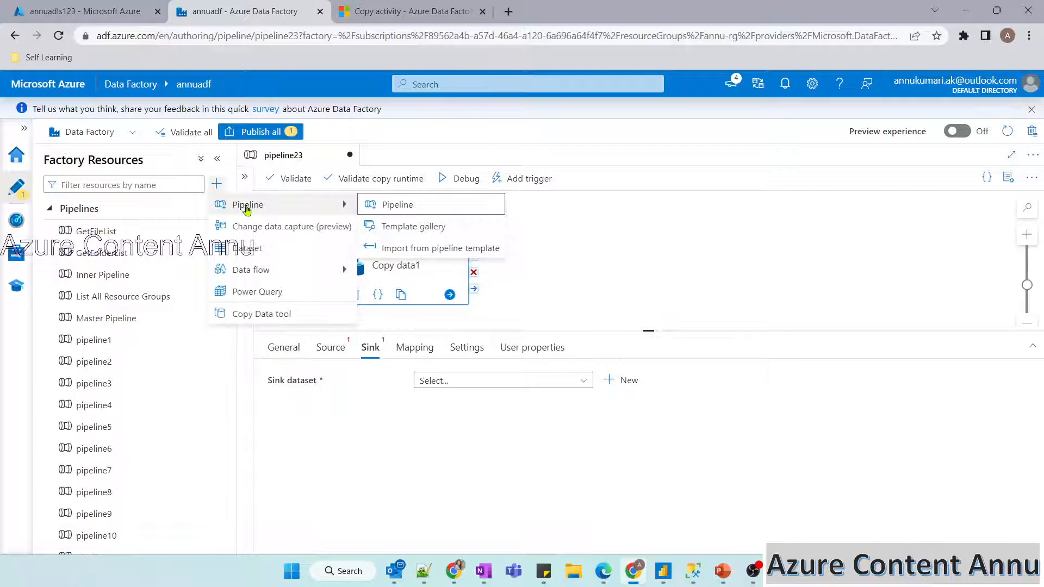
click(391, 204)
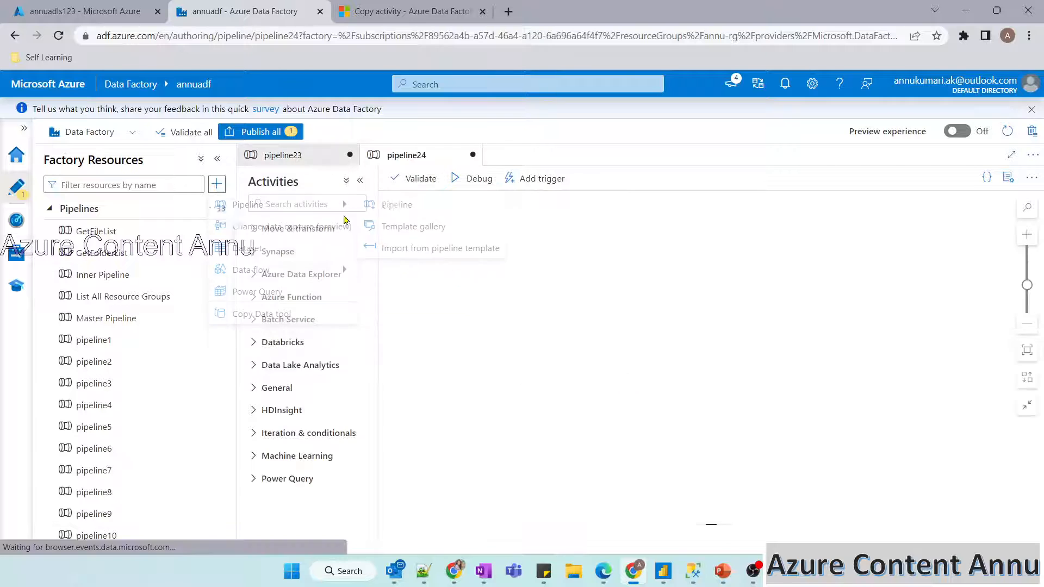
click(295, 159)
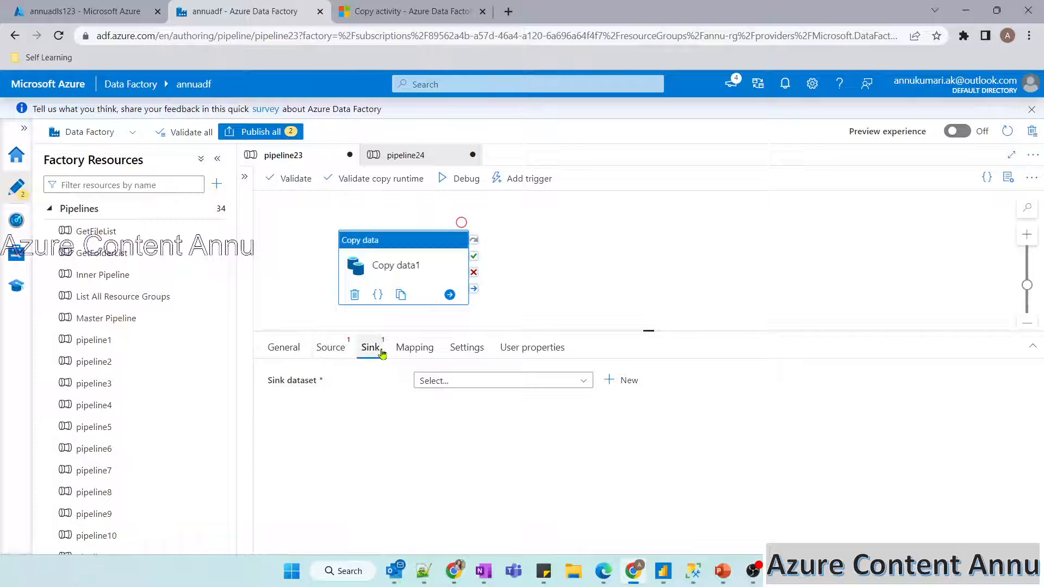
Add a Copy data activity to pipeline24 and hide the pipeline properties and the activities list.
click(409, 157)
click(313, 204)
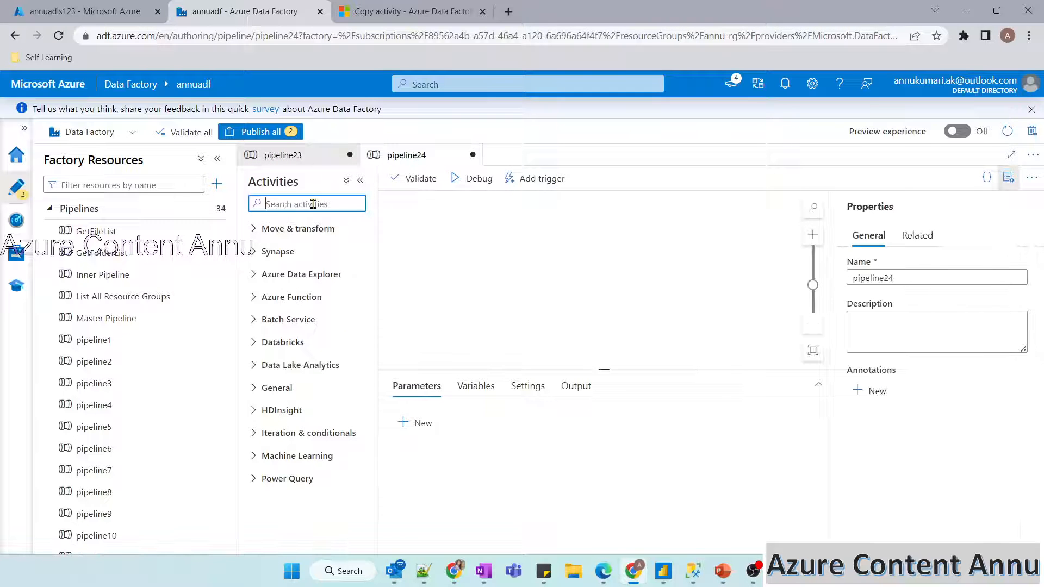
text(cop)
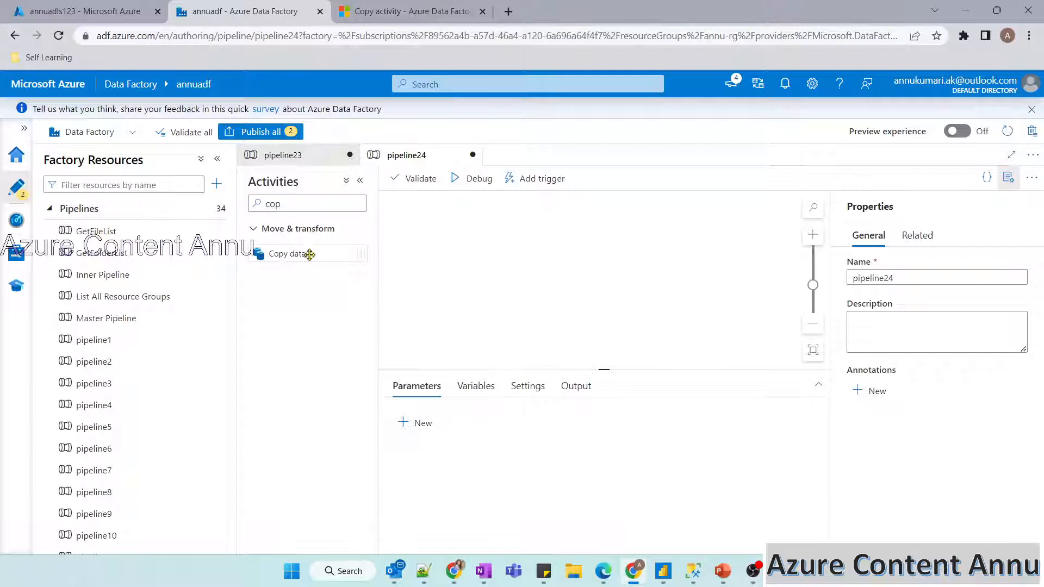
drag(302, 254, 563, 240)
click(1008, 178)
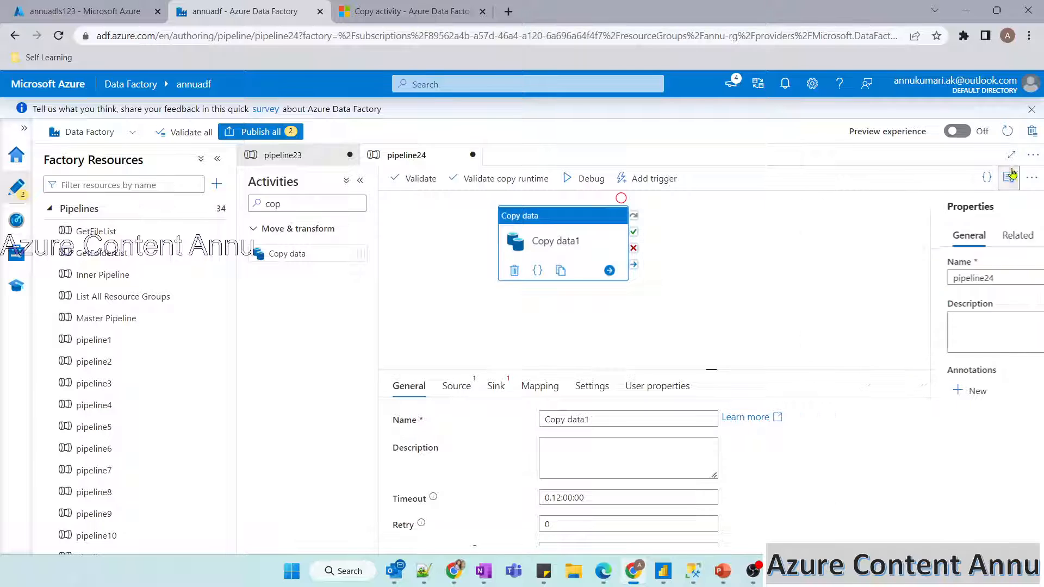
click(359, 180)
Rename the Copy data activity in pipeline23 to CP_ADLS_SQL, enlarging its general settings area.
click(301, 158)
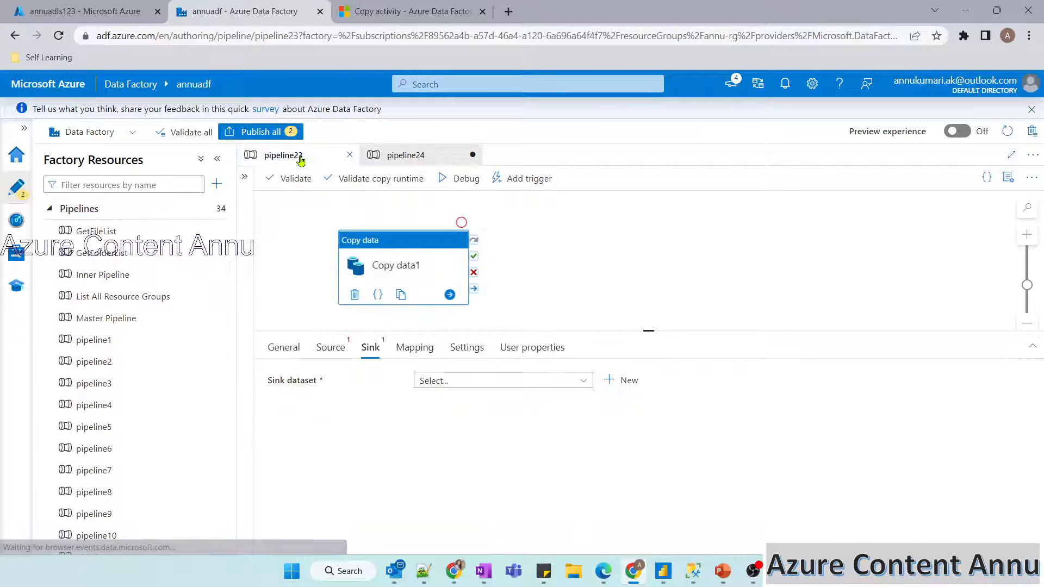
click(286, 350)
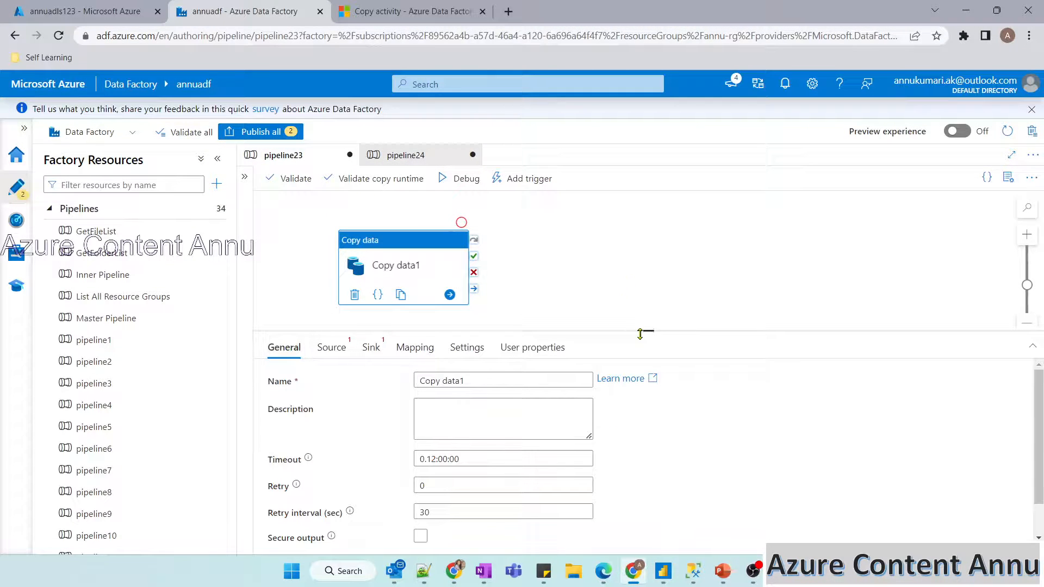
drag(641, 332, 642, 254)
click(417, 310)
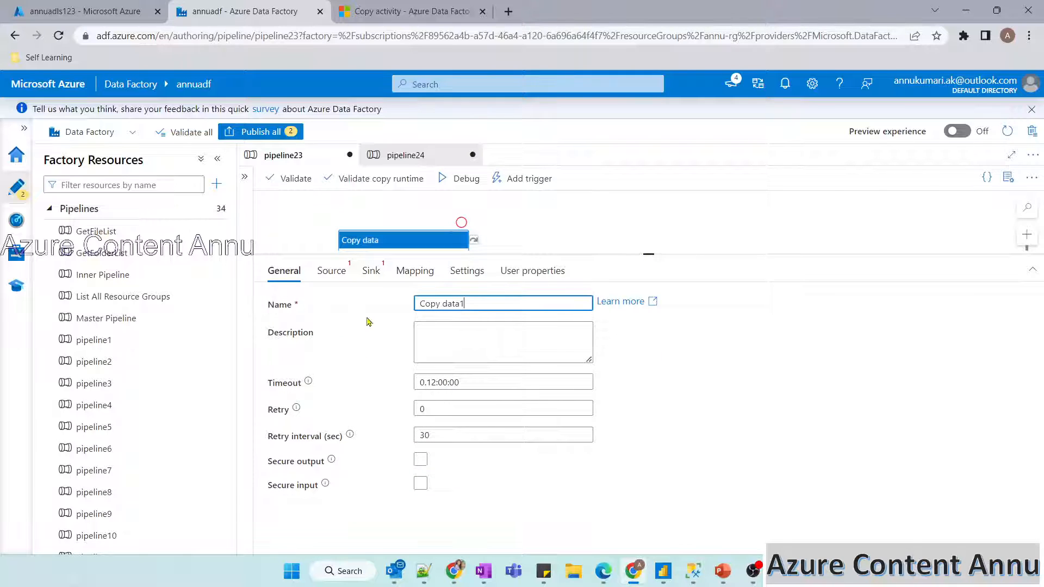
drag(487, 305, 401, 305)
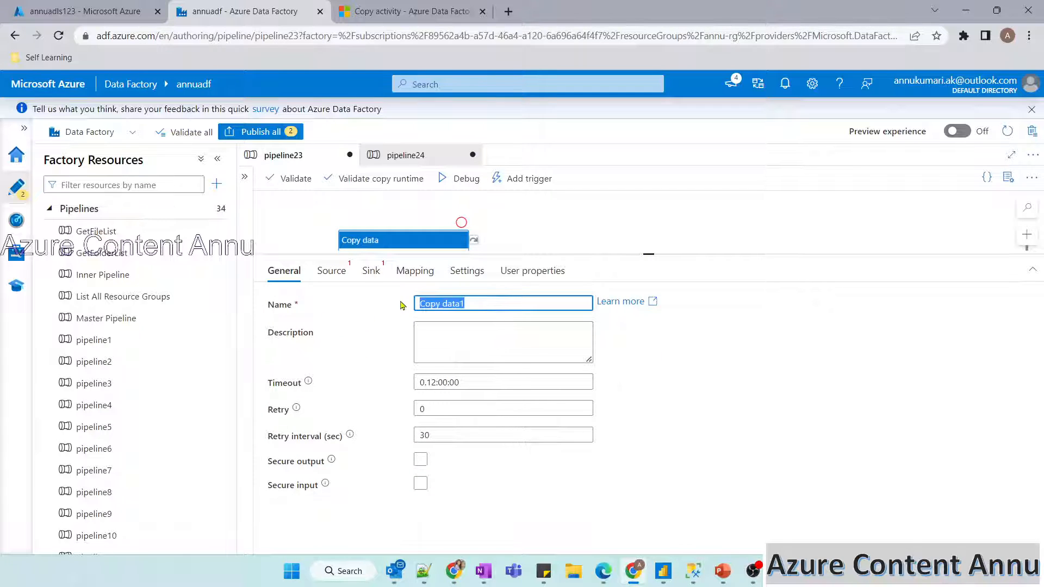
drag(478, 305, 412, 311)
click(493, 303)
key(ctrl+a)
text(CP_ADLS_SQL)
Rename the Copy data activity in pipeline24 to CP_SQL_ADLS.
click(422, 157)
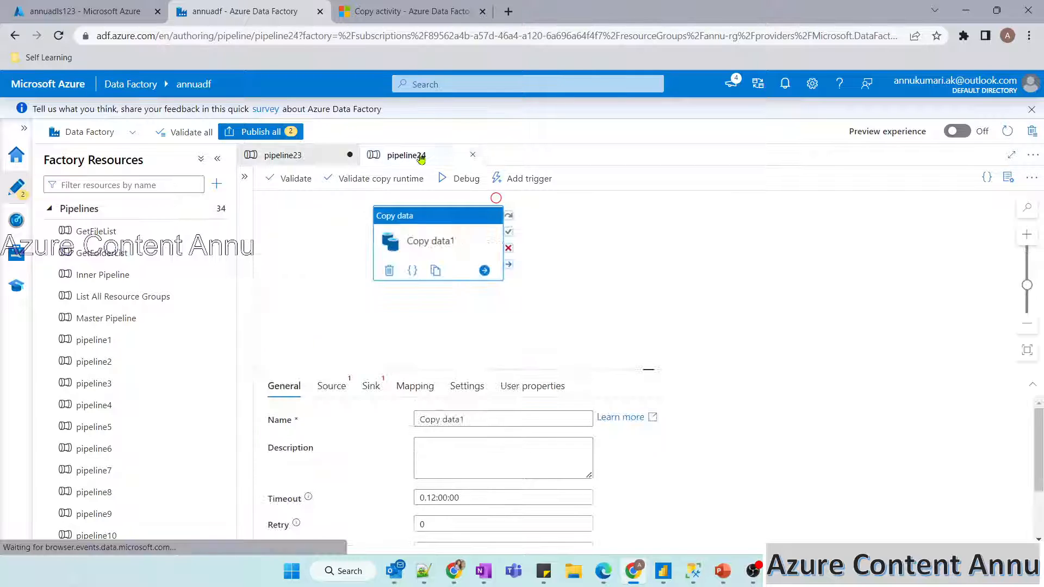
drag(468, 419, 354, 426)
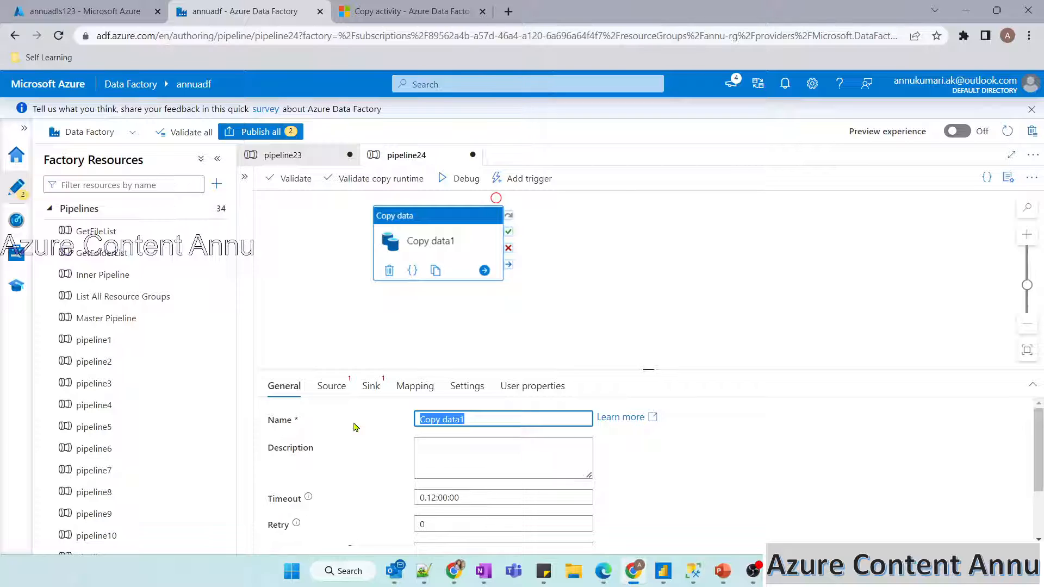
text(CP_SQL_ADLS)
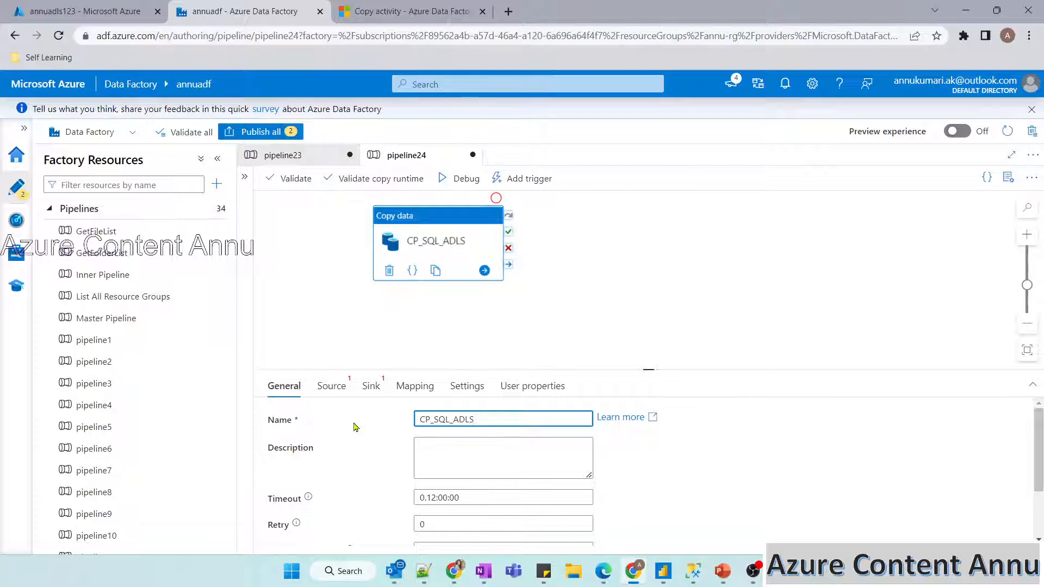
Describe CP_ADLS_SQL in pipeline23 as "copy data from adls gen2 to sql server" and move the activity higher on the canvas.
click(296, 155)
click(457, 350)
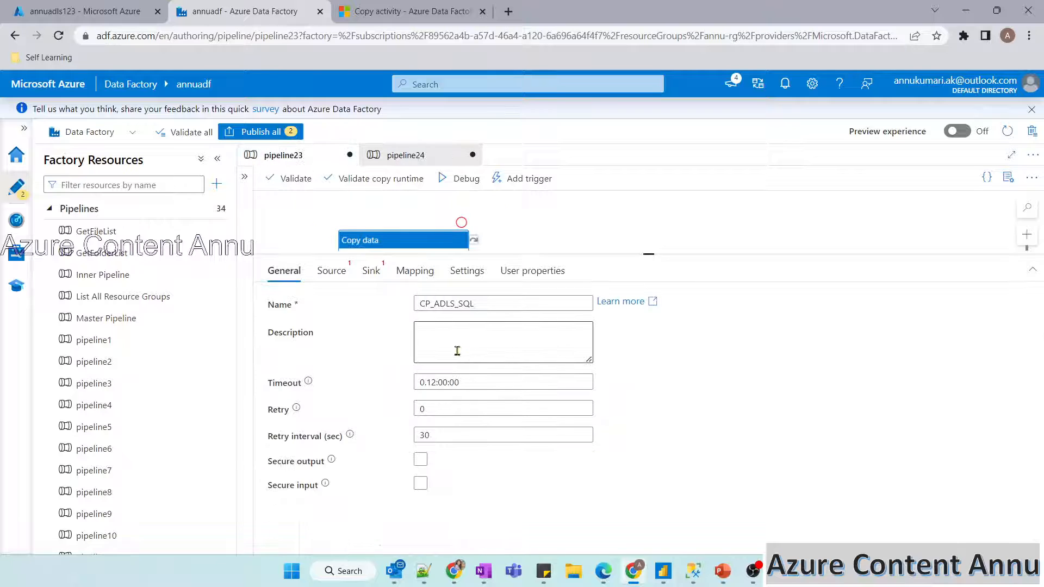
text(cop)
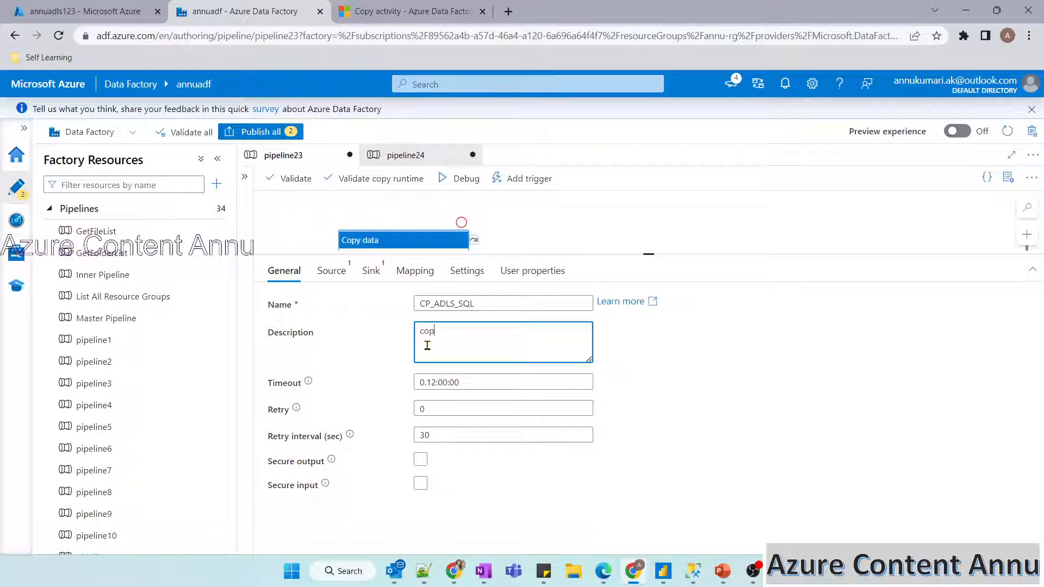
text(y data from adls gen)
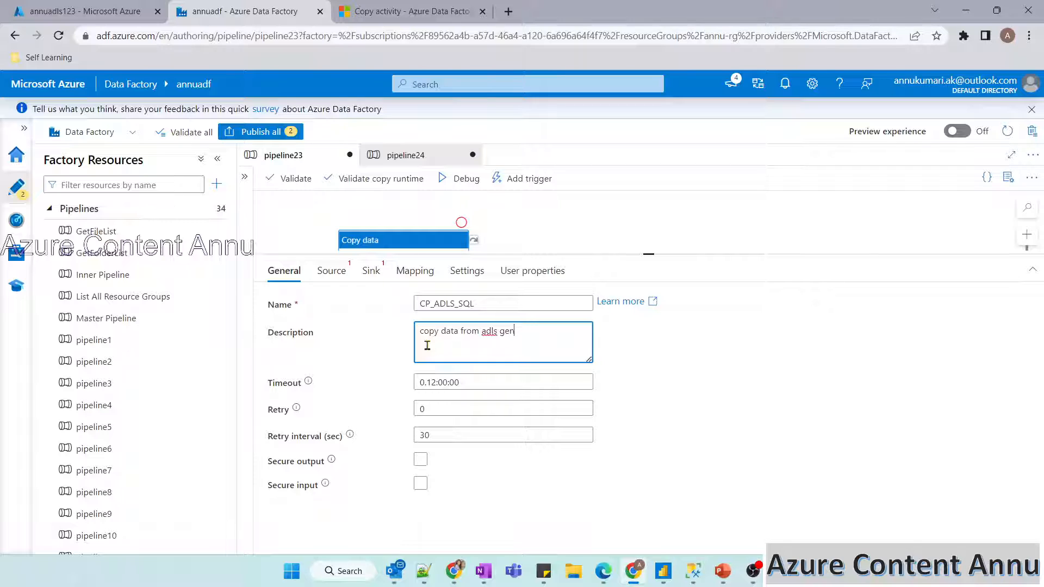
text(2 to sql server)
click(325, 484)
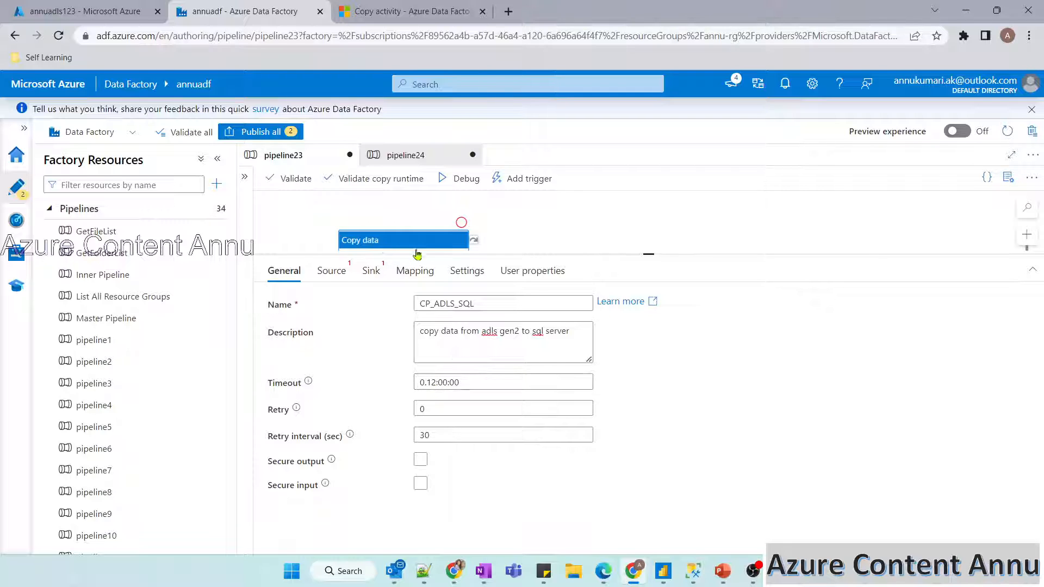
drag(406, 242, 400, 216)
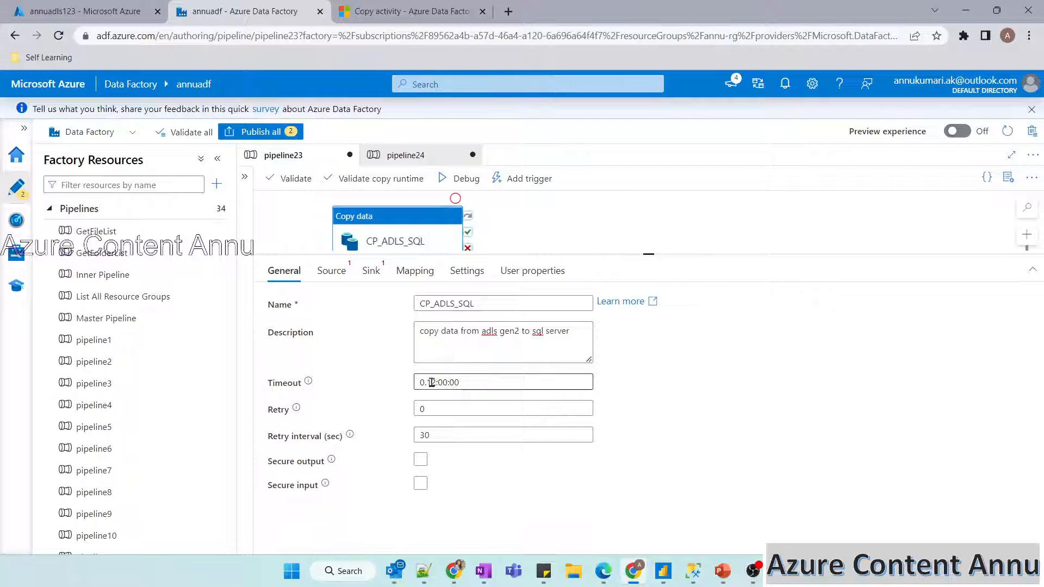
Set the timeout of the CP_ADLS_SQL activity to 0.00:30:00.
click(435, 382)
drag(436, 382, 427, 383)
click(393, 246)
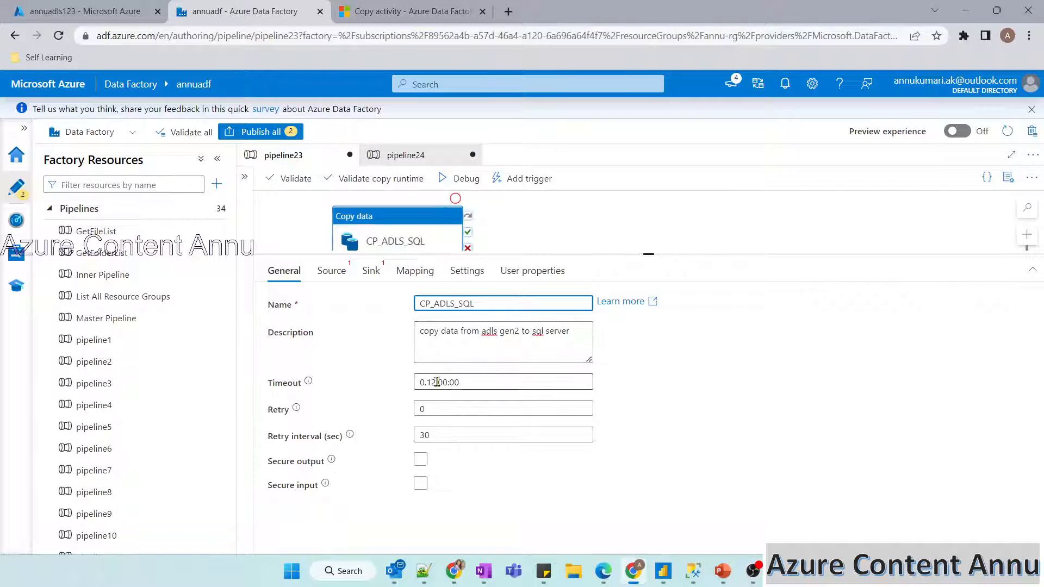
drag(435, 383, 429, 383)
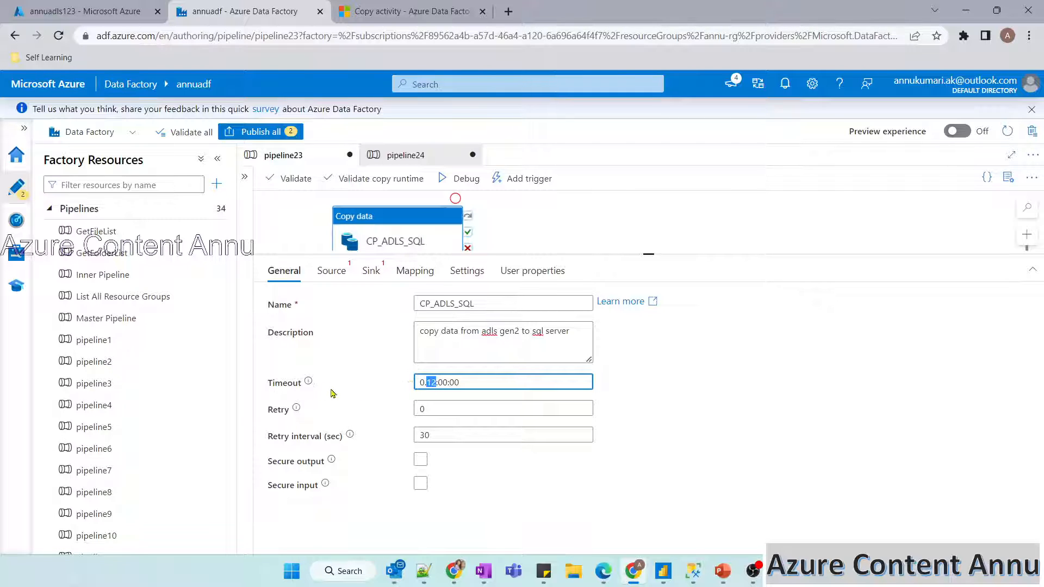
click(435, 384)
key(BackSpace)
key(BackSpace)
text(00)
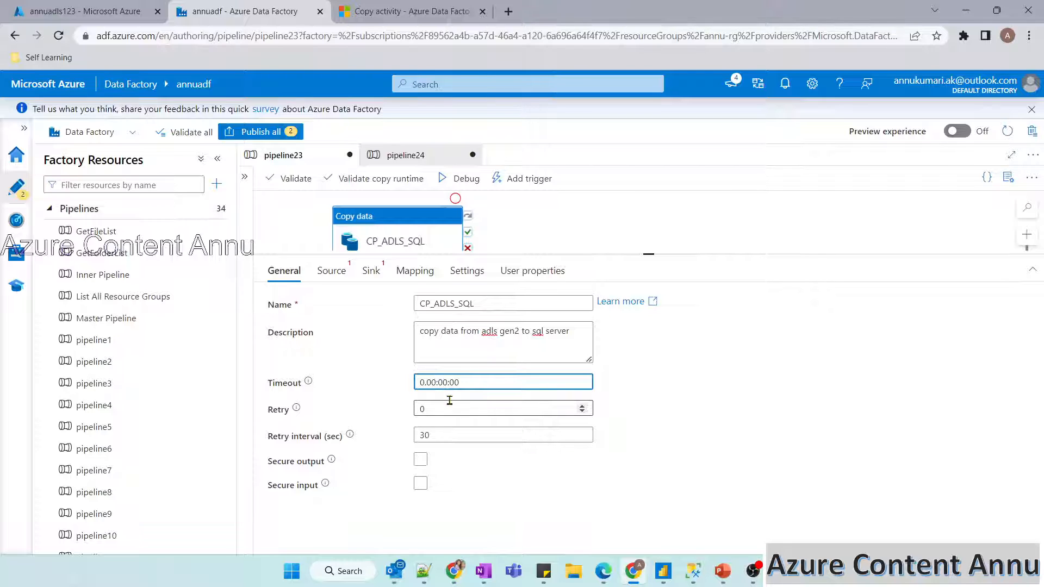
key(Delete)
key(Delete)
text(30)
click(308, 384)
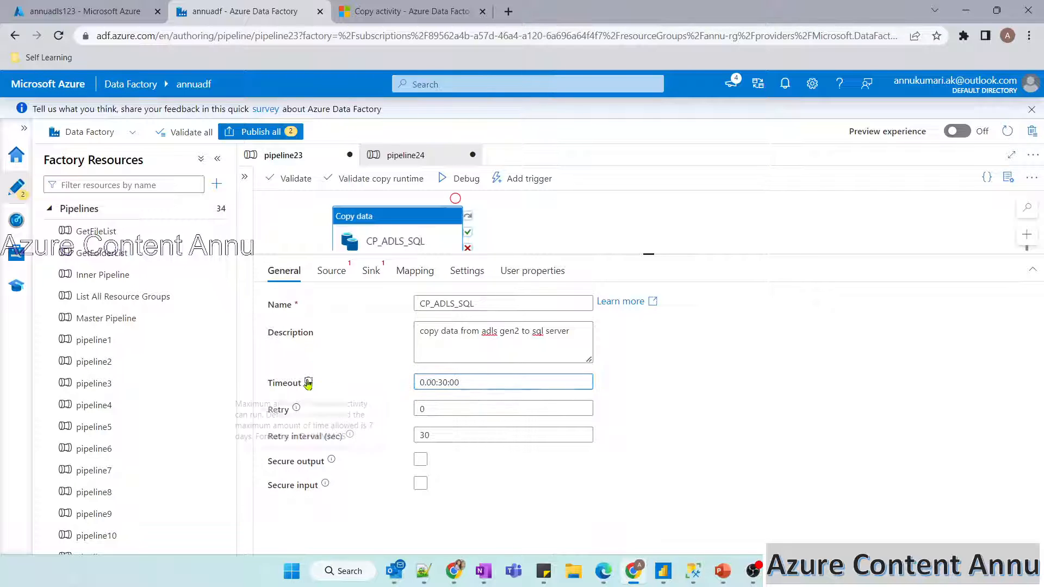
click(482, 304)
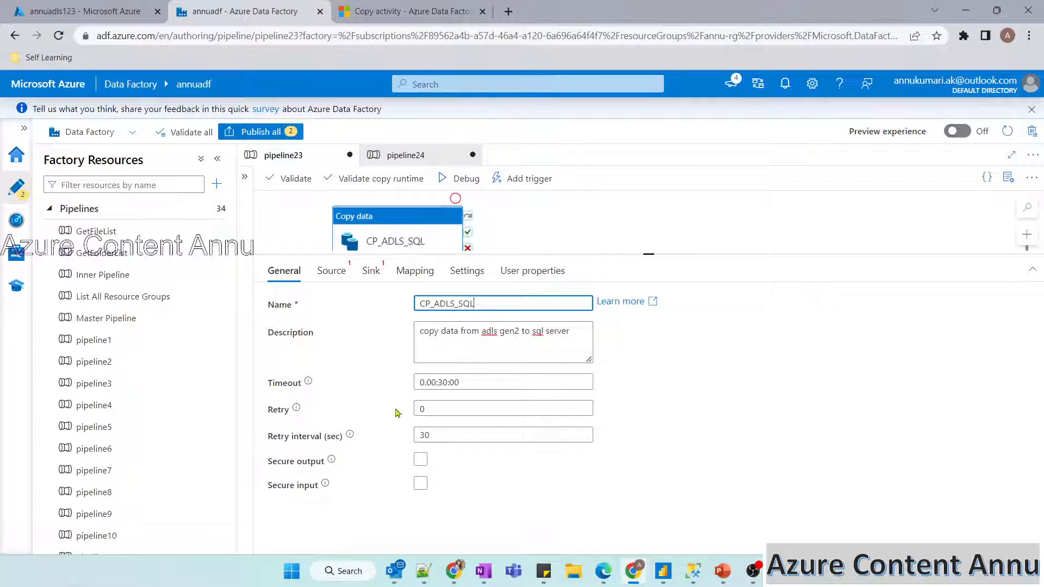
Set the retry count of the CP_ADLS_SQL activity to 3.
drag(438, 406, 411, 410)
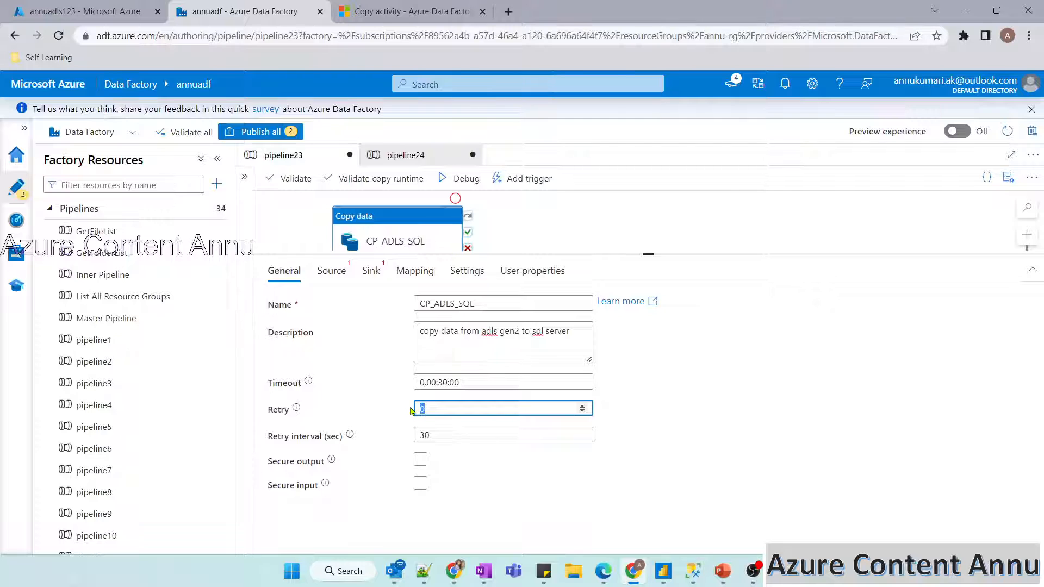
key(BackSpace)
text(3)
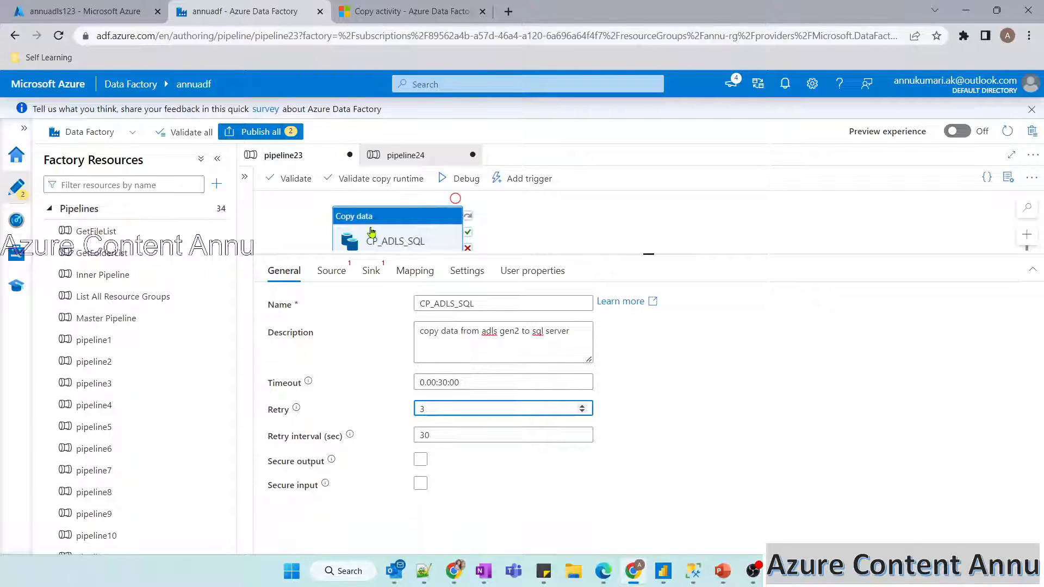
Examine the retry count and retry interval settings of the CP_ADLS_SQL activity.
drag(438, 411, 406, 411)
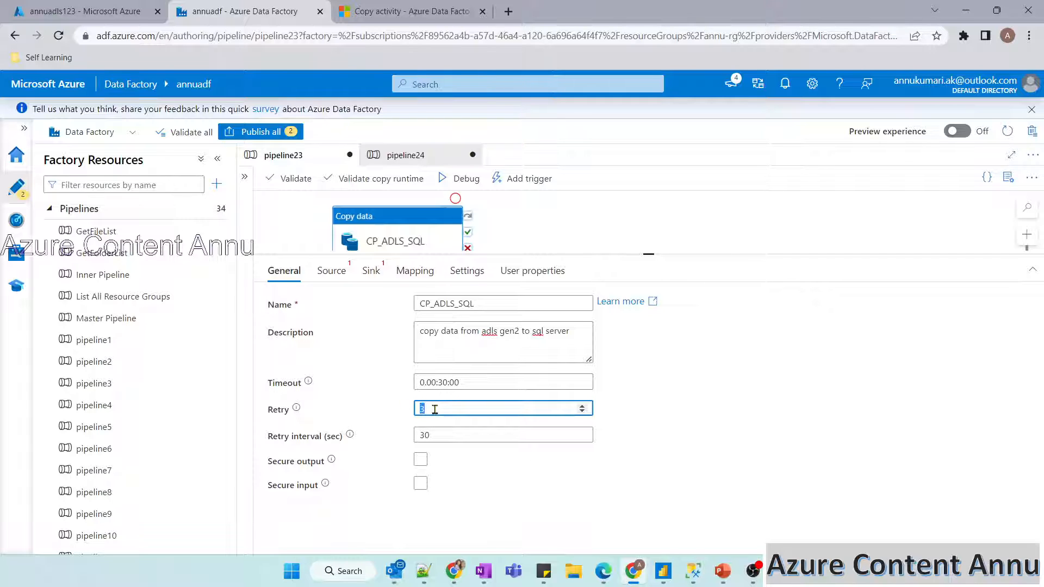
click(389, 417)
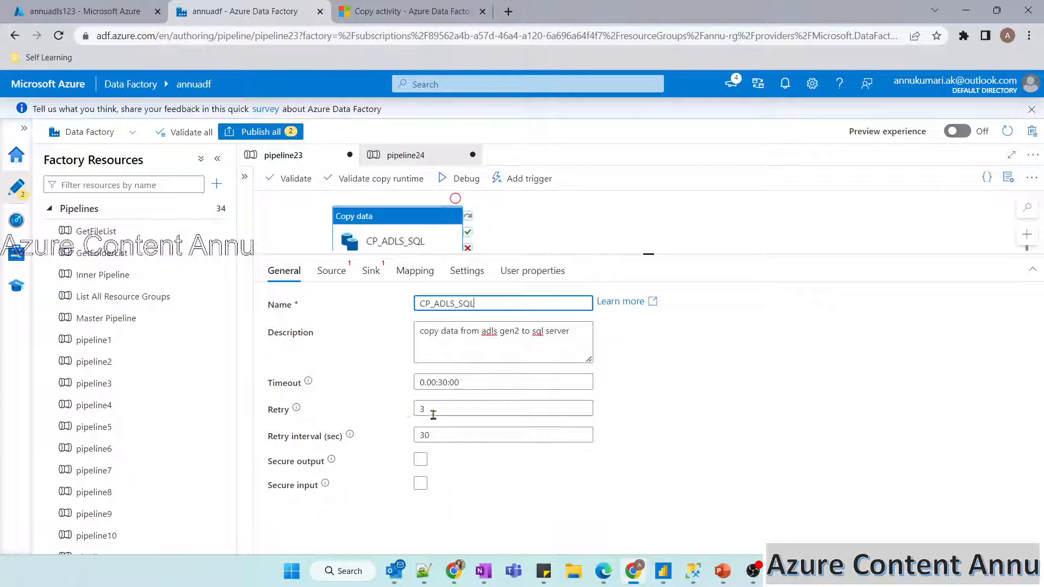
drag(436, 412, 408, 414)
click(395, 415)
click(435, 409)
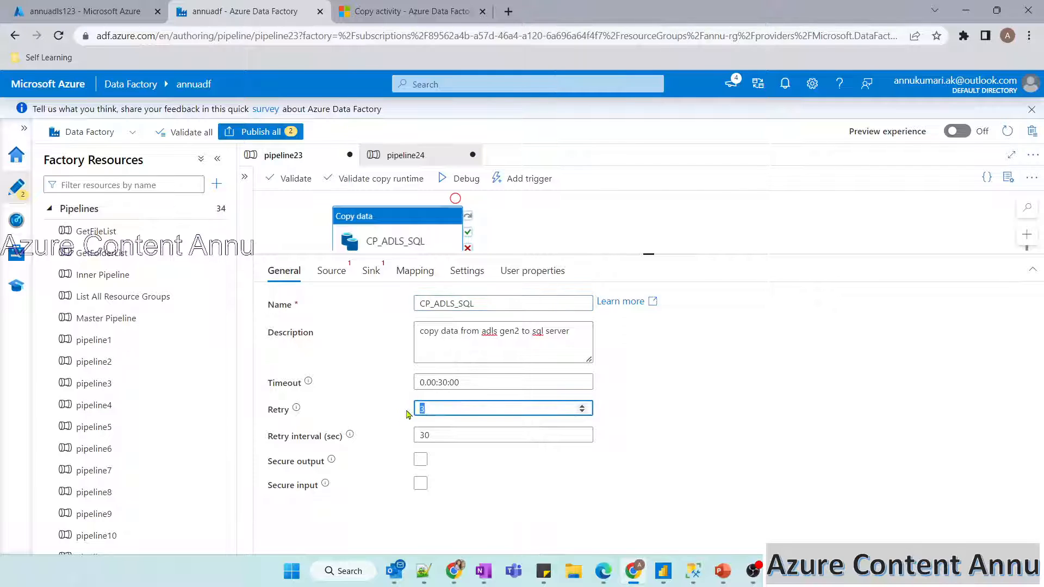
click(402, 416)
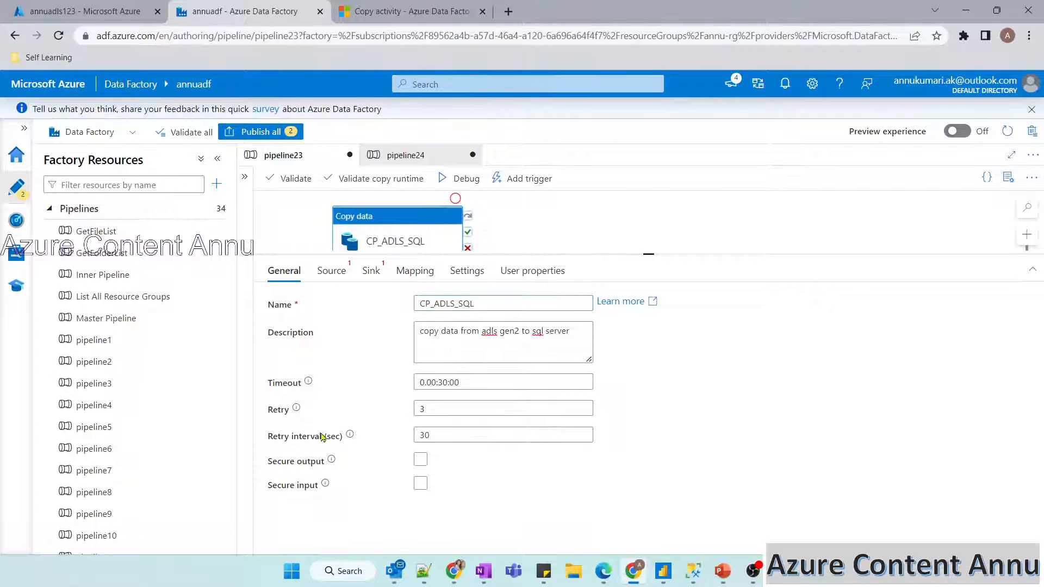
drag(446, 430, 402, 429)
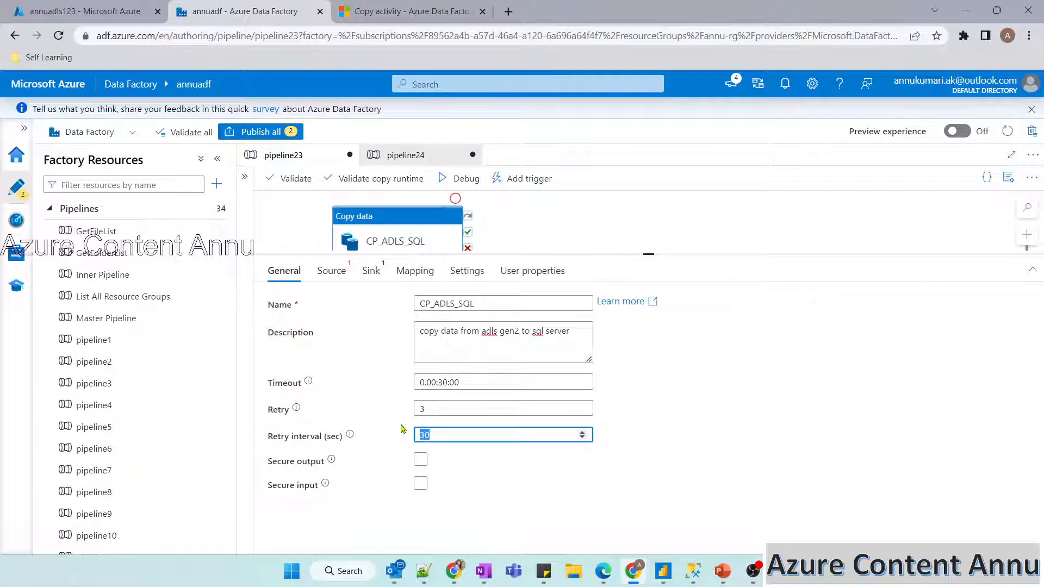
click(402, 428)
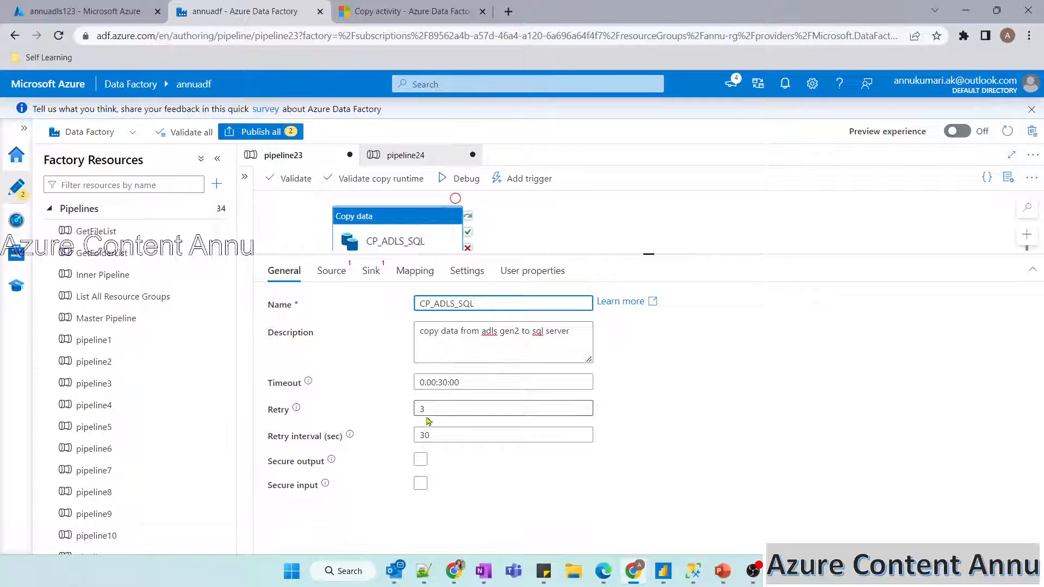
click(365, 435)
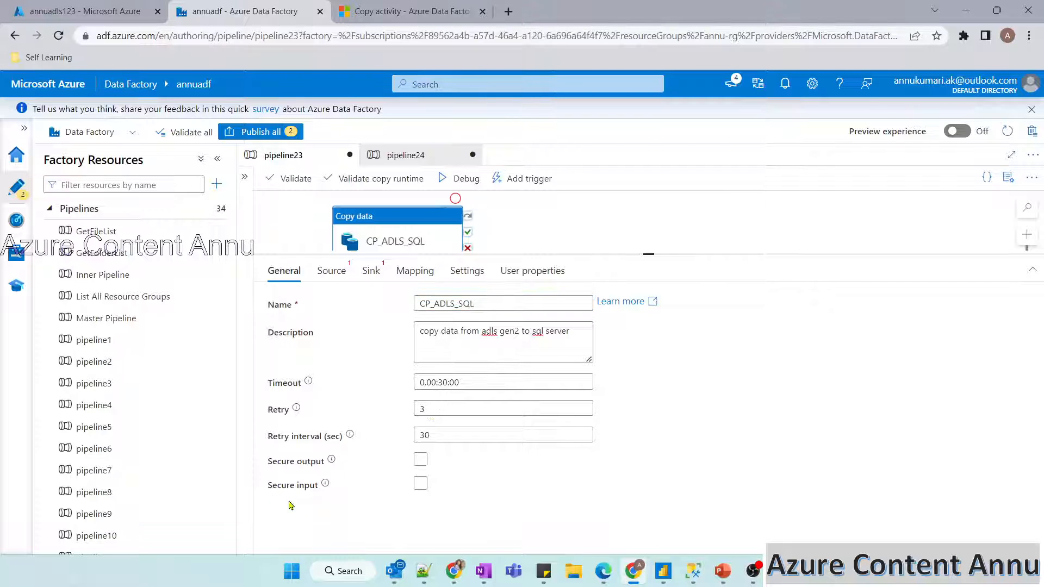
Try secure output and secure input on CP_ADLS_SQL, check the pipeline's run output and parameters, and disable both options again.
click(421, 459)
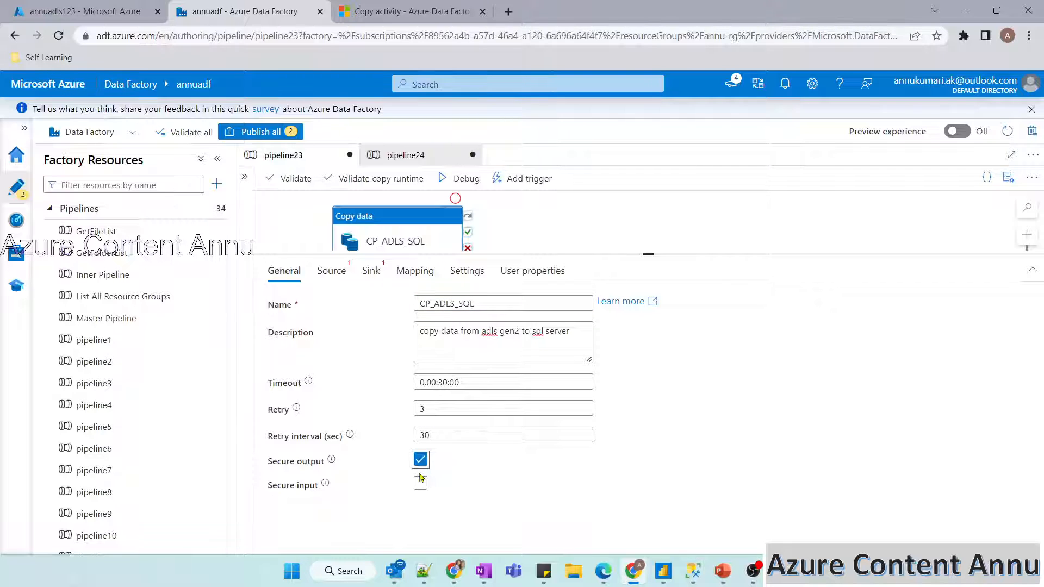
click(420, 483)
click(573, 217)
click(456, 271)
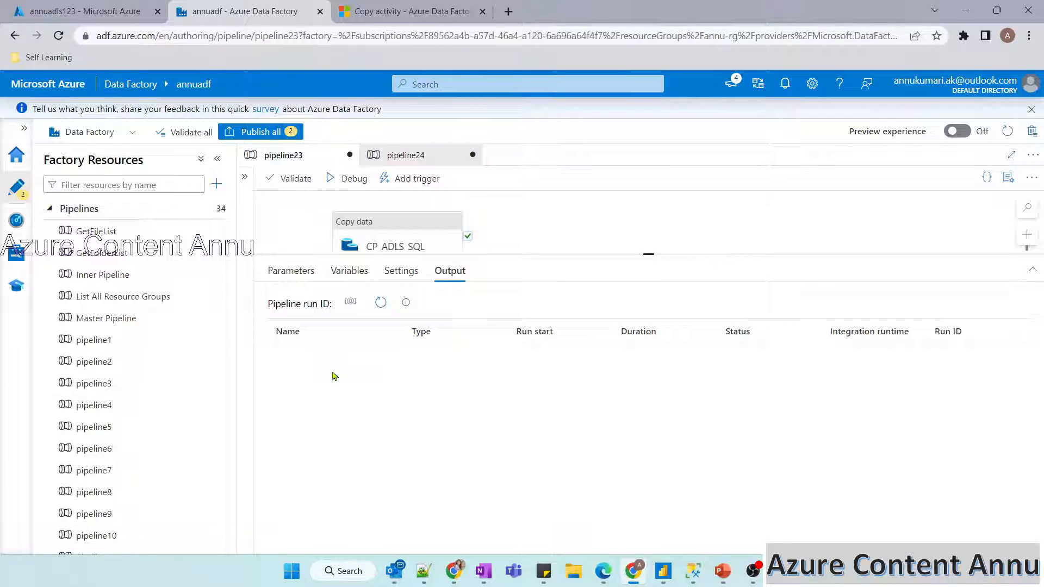
click(297, 271)
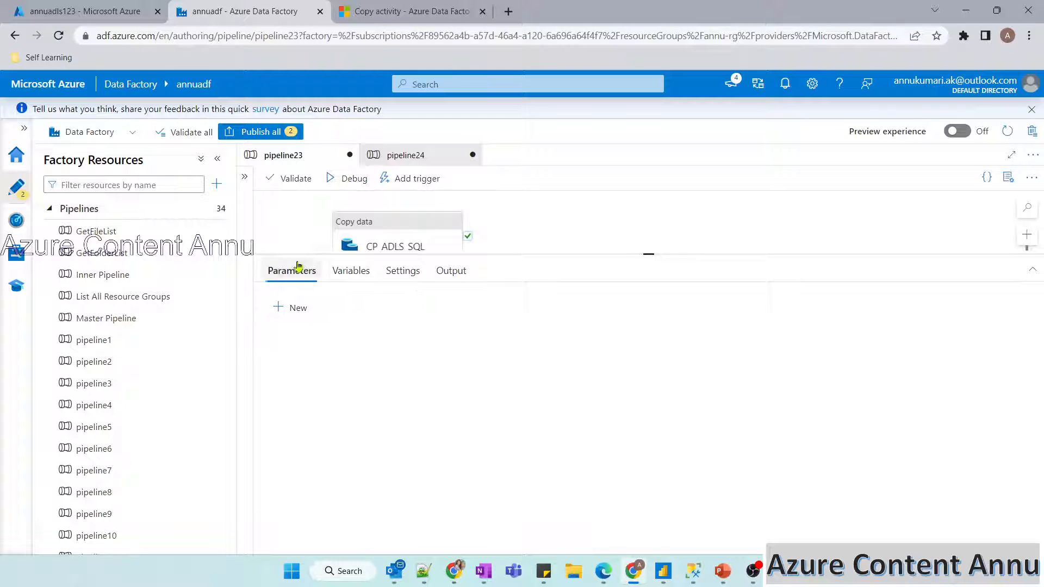
click(425, 248)
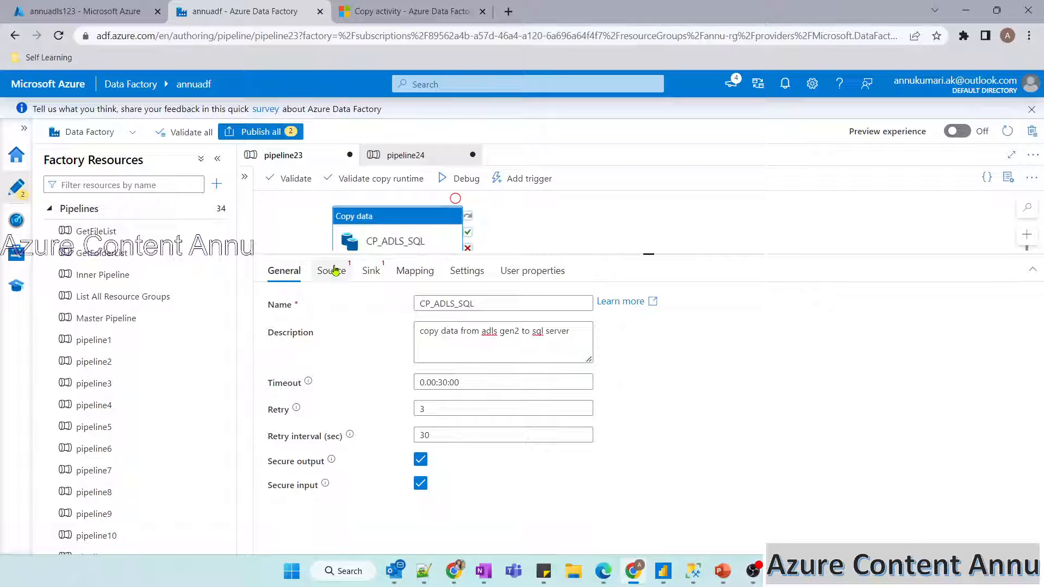
click(421, 460)
click(420, 483)
Start a new source dataset for CP_ADLS_SQL using the Azure Data Lake Storage Gen2 data store.
click(341, 274)
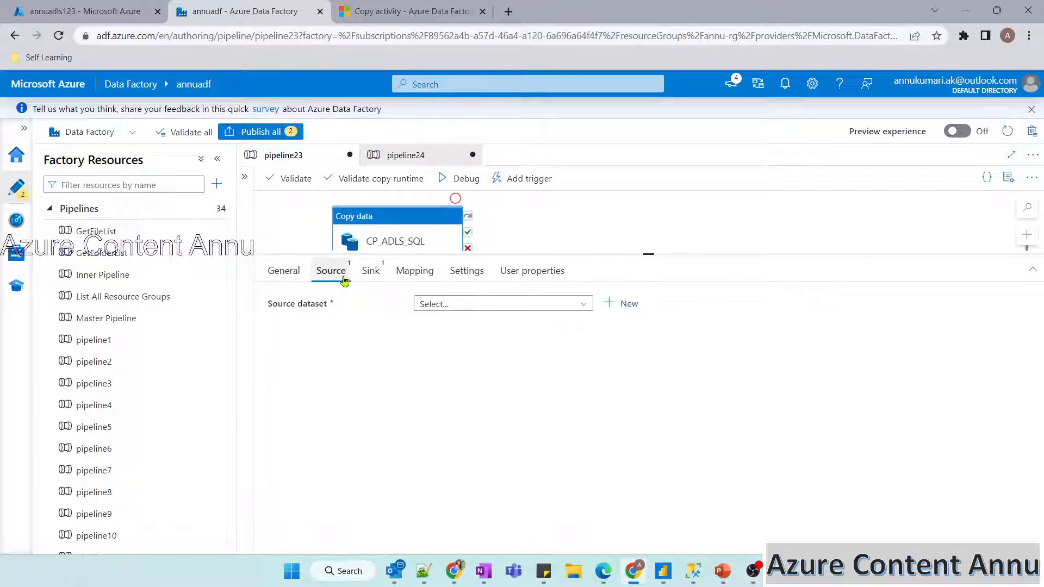
click(609, 304)
click(717, 190)
text(gen2)
click(691, 298)
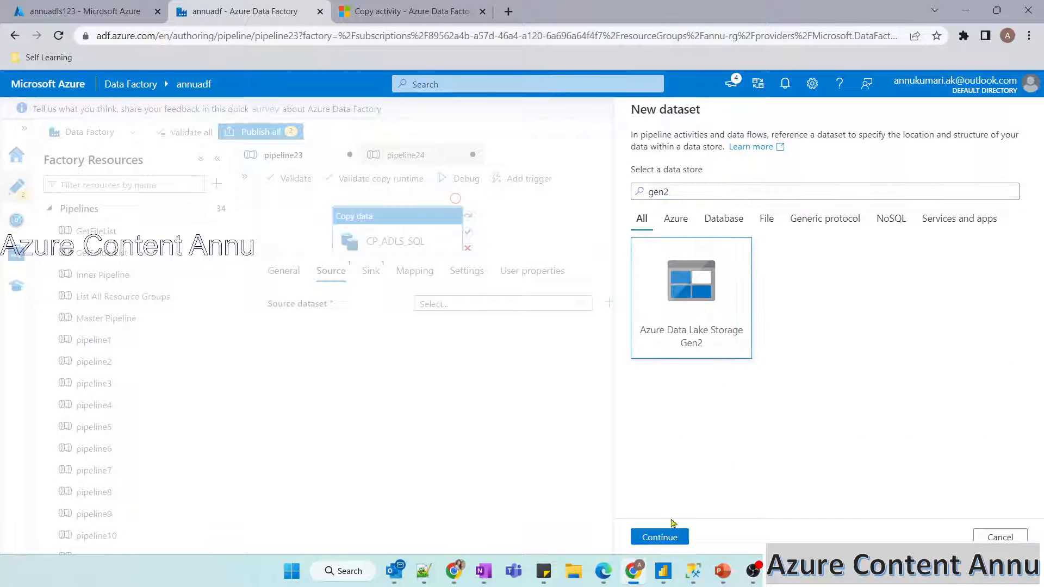
click(659, 537)
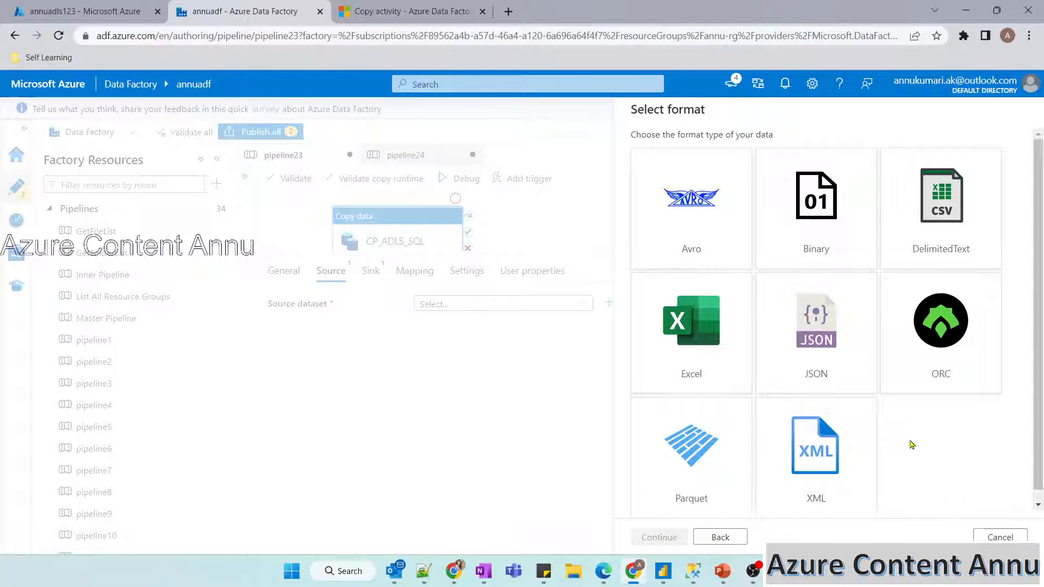
Switch to the Azure portal and view the contents of Roles.csv in the adlsinput container of annuadls123.
click(19, 11)
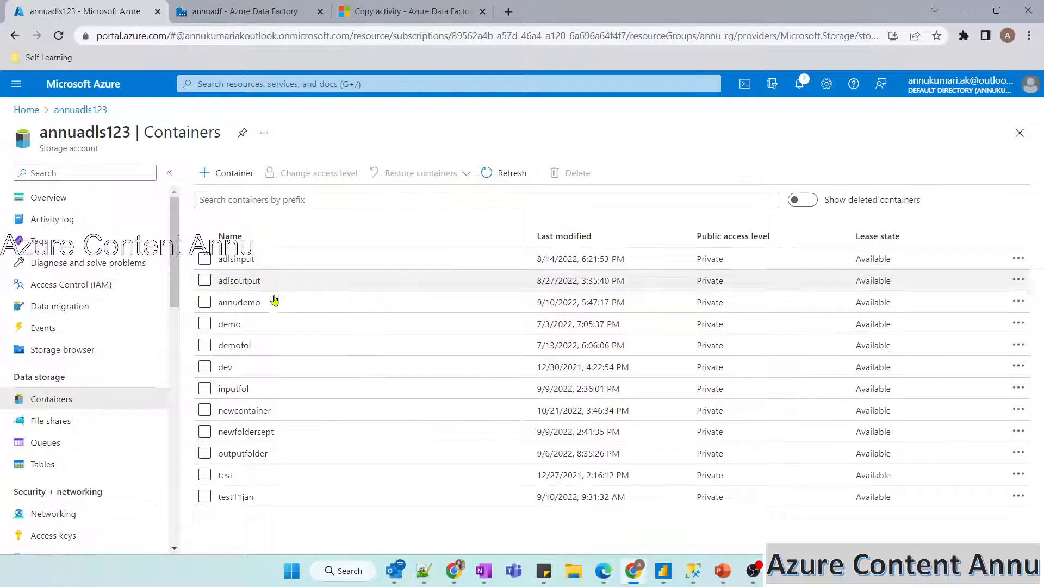
click(235, 259)
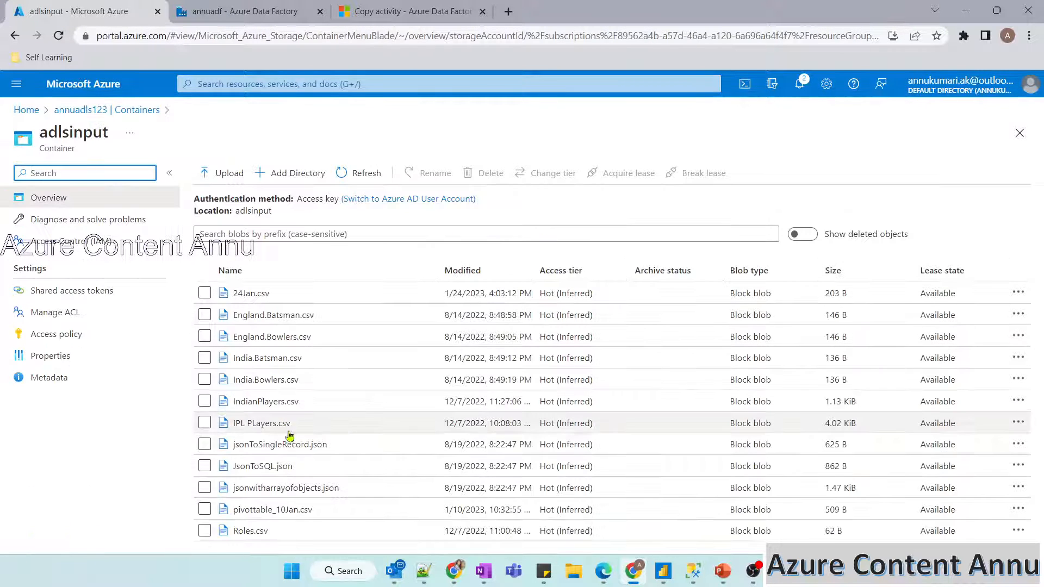
click(249, 530)
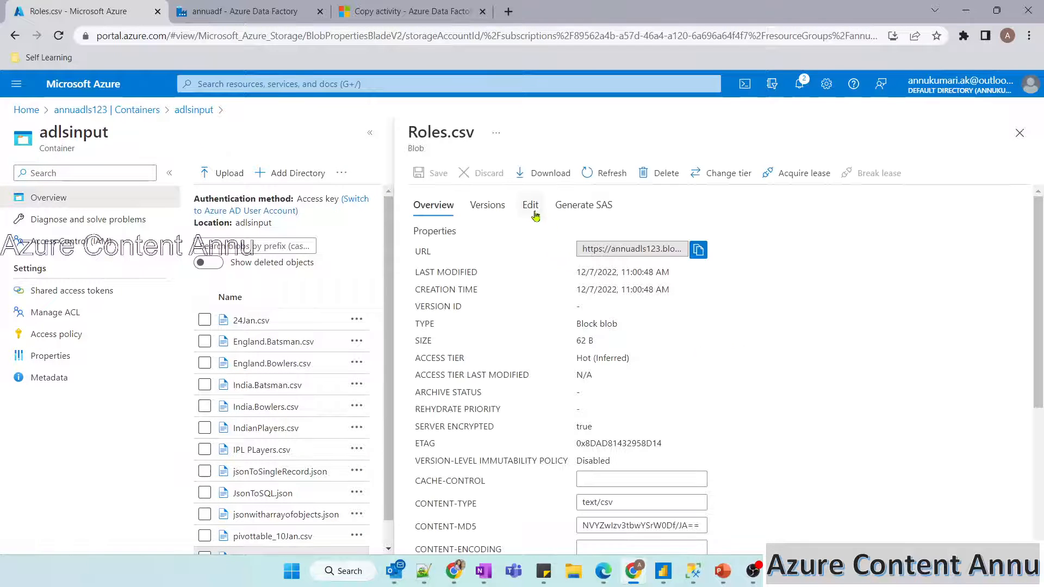
click(530, 206)
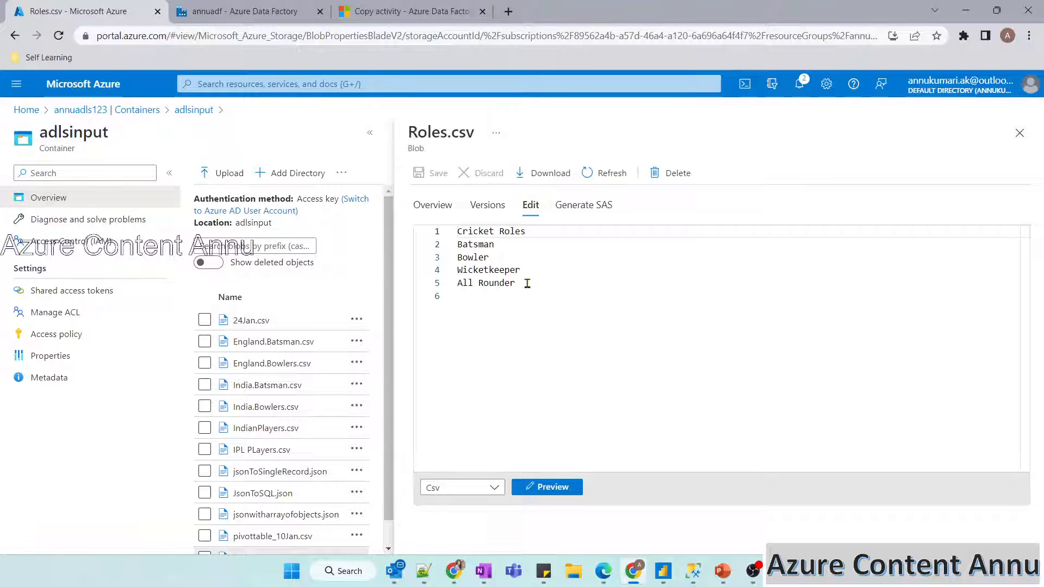
Return to Azure Data Factory, choose the DelimitedText format for the new dataset and assign the DS_ADLS linked service.
click(267, 10)
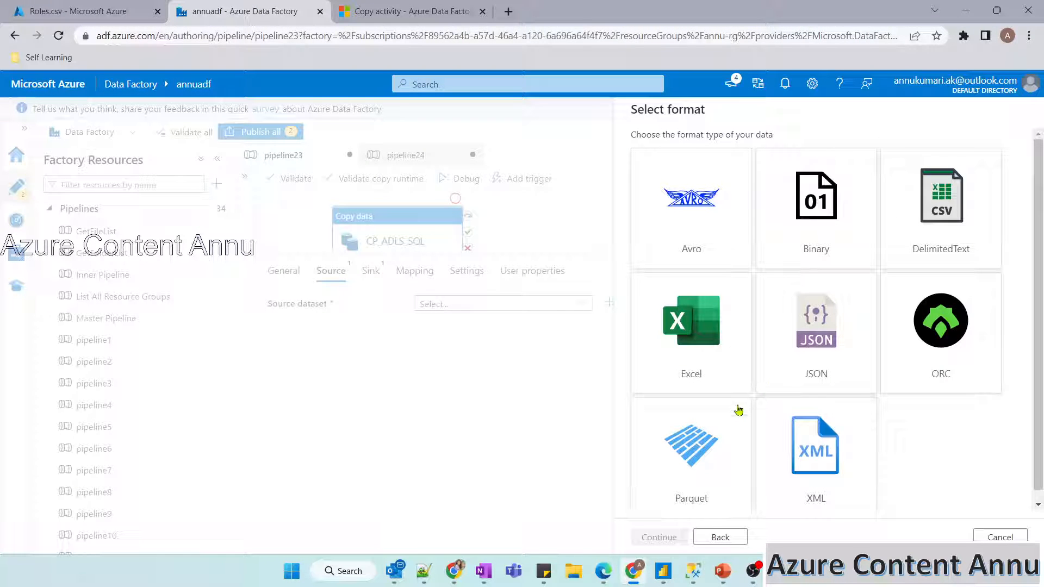
click(921, 251)
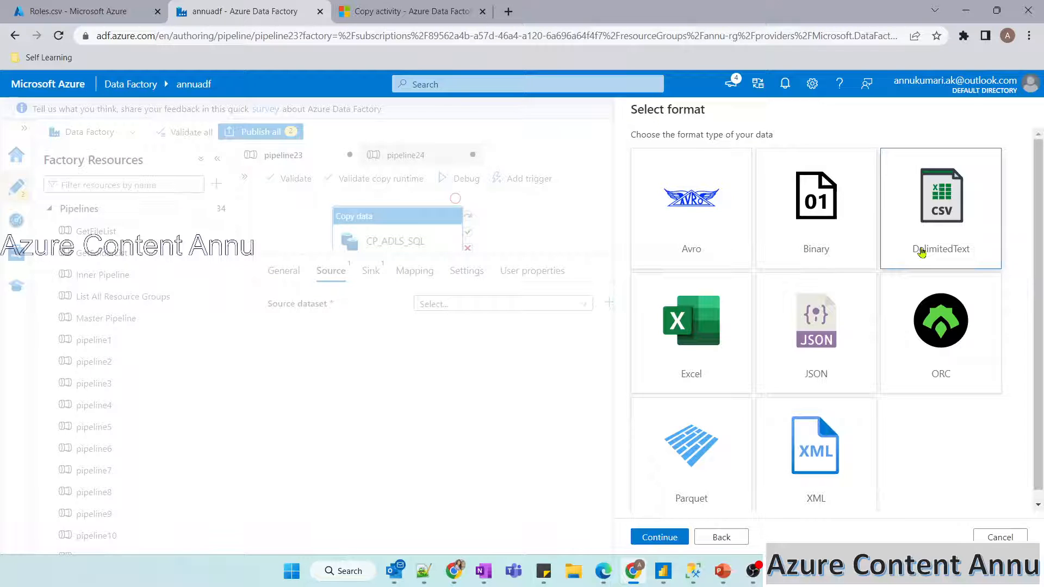
click(669, 535)
click(699, 194)
click(674, 279)
Set the dataset's file path to Roles.csv in the adlsinput container by browsing the storage.
click(995, 233)
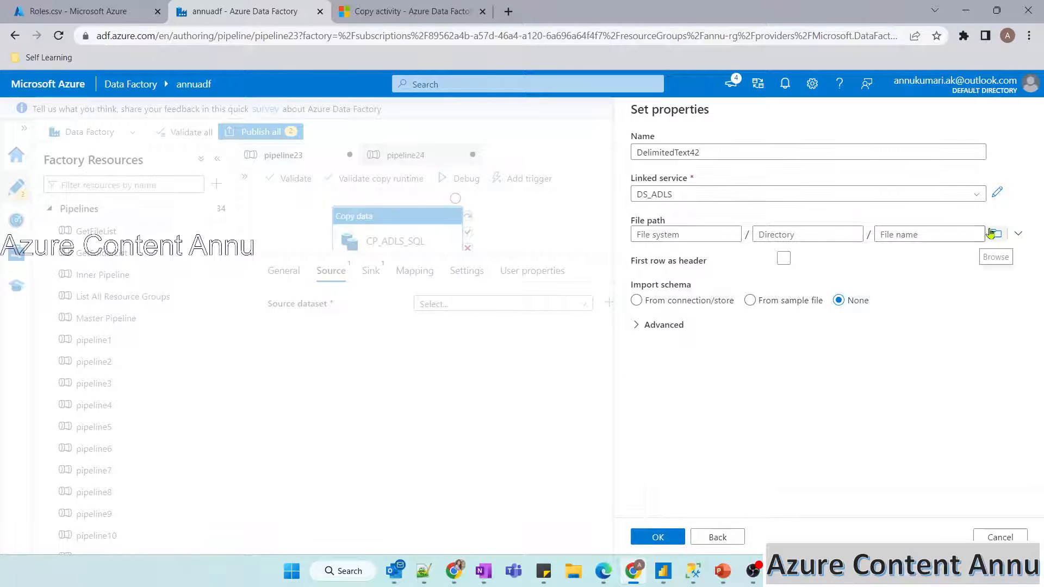
click(991, 235)
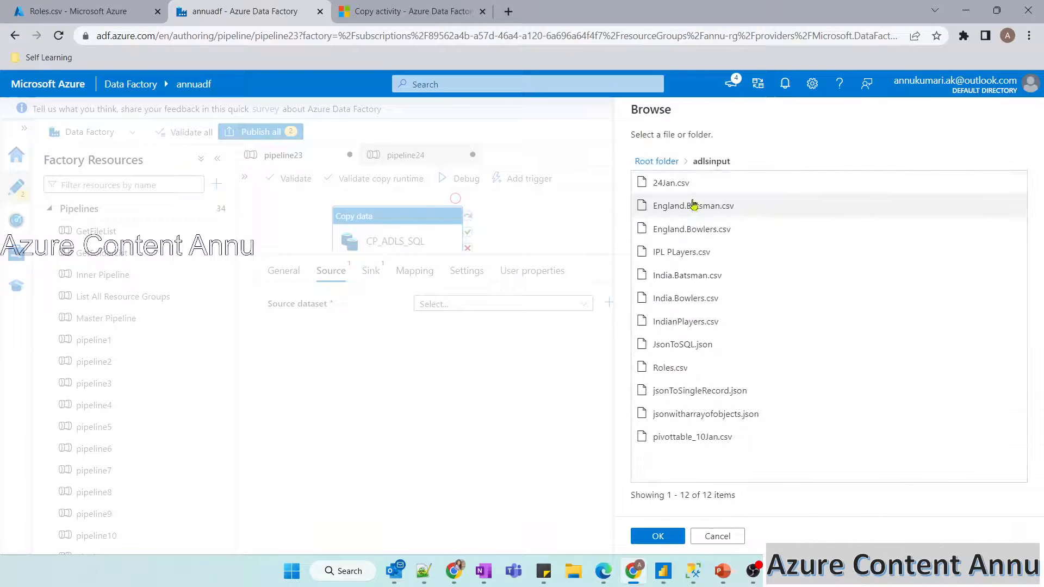
click(689, 373)
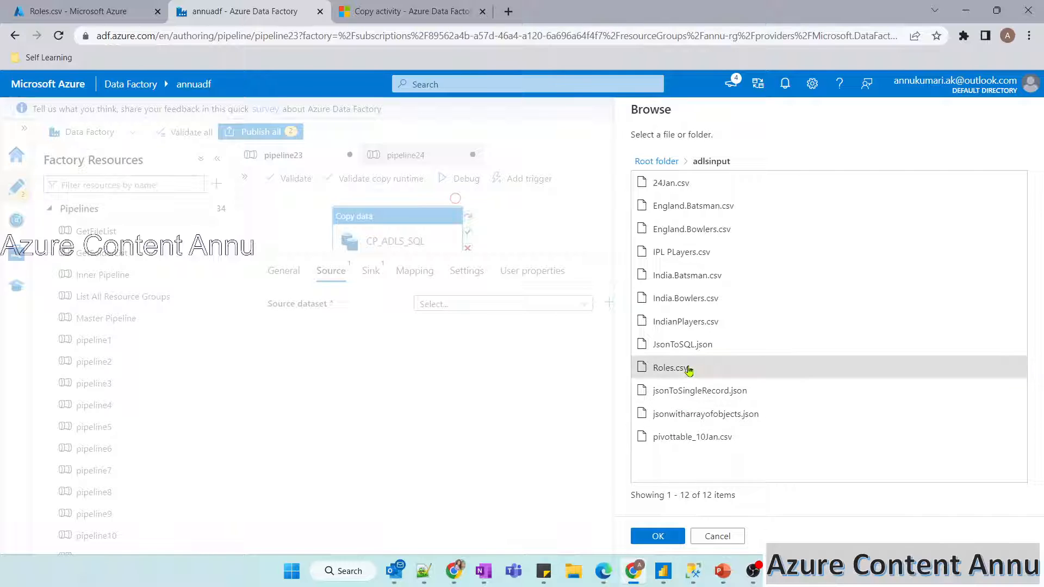
click(658, 536)
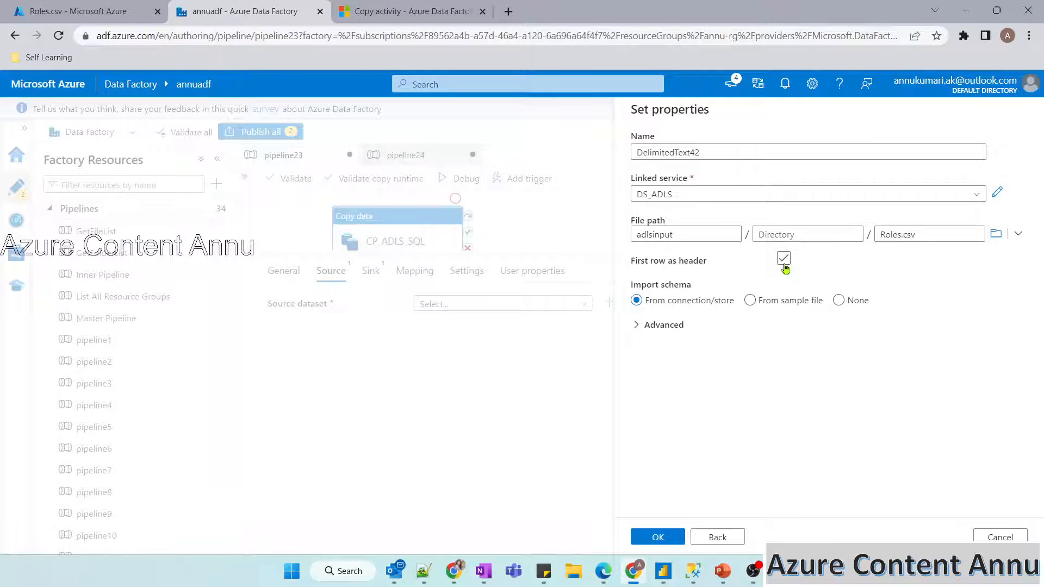
Check the header line of Roles.csv in the Azure portal, enable First row as header in Data Factory and create the dataset.
click(82, 11)
drag(536, 234, 454, 231)
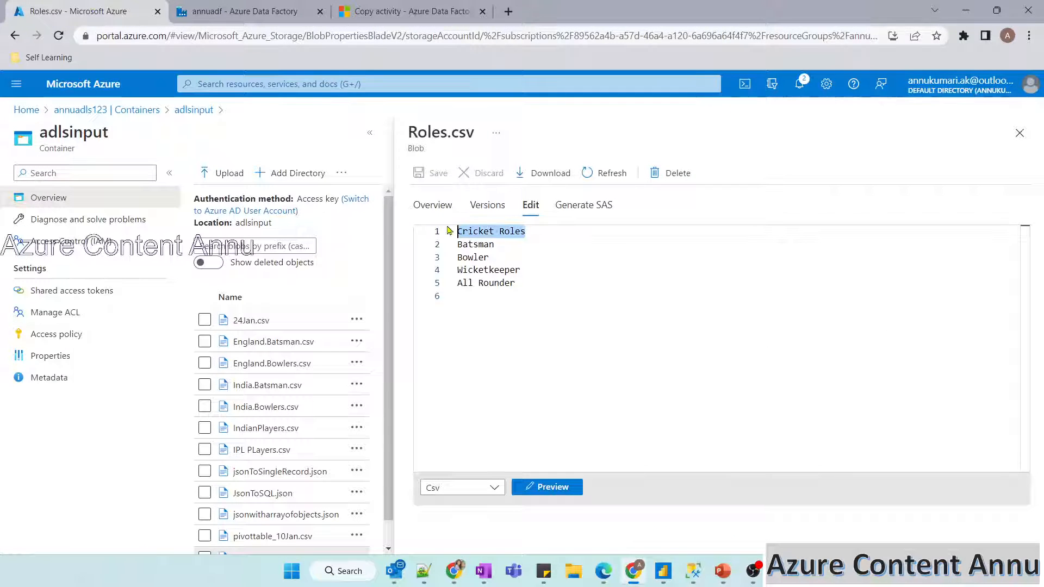
click(239, 11)
click(783, 260)
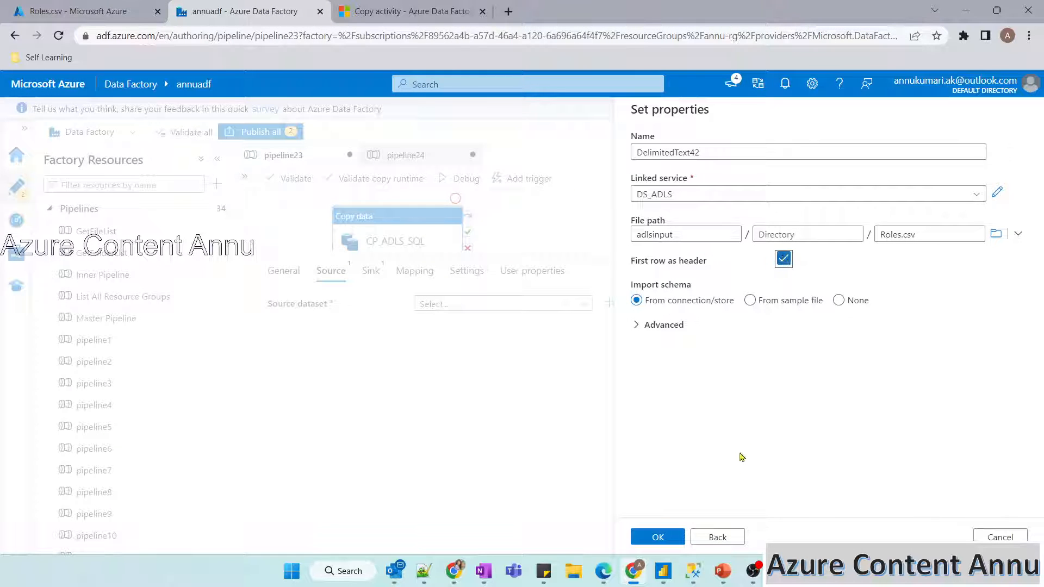
click(667, 538)
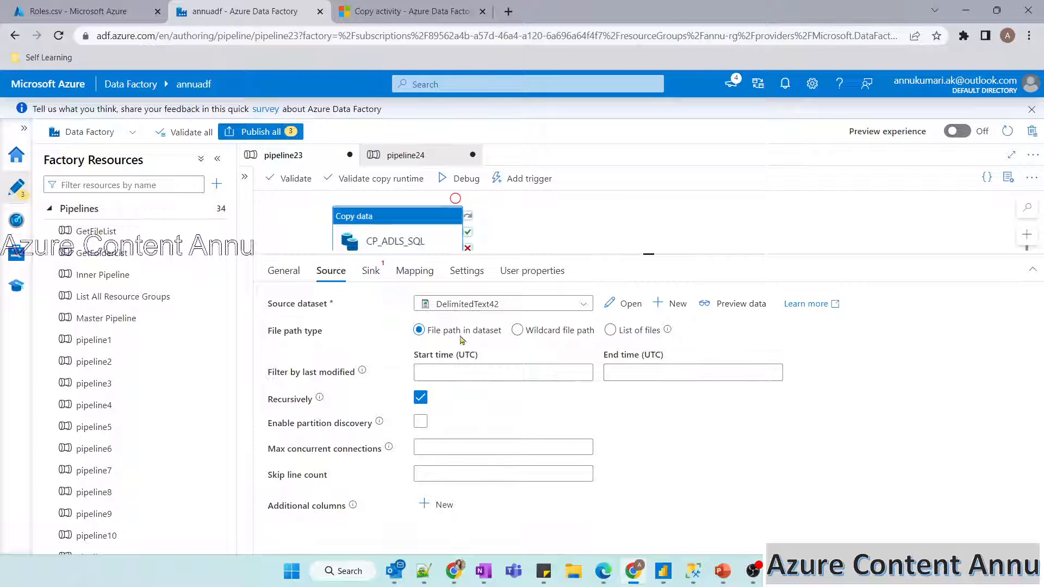
Try AzureSqlTable1 as the source dataset to compare its options, and reselect DelimitedText42.
click(478, 308)
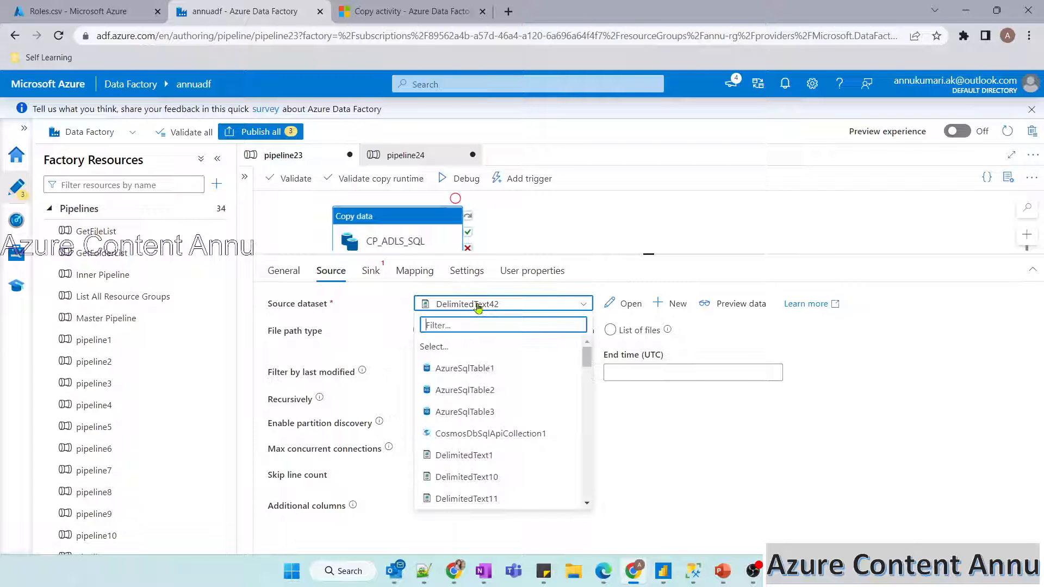
click(473, 375)
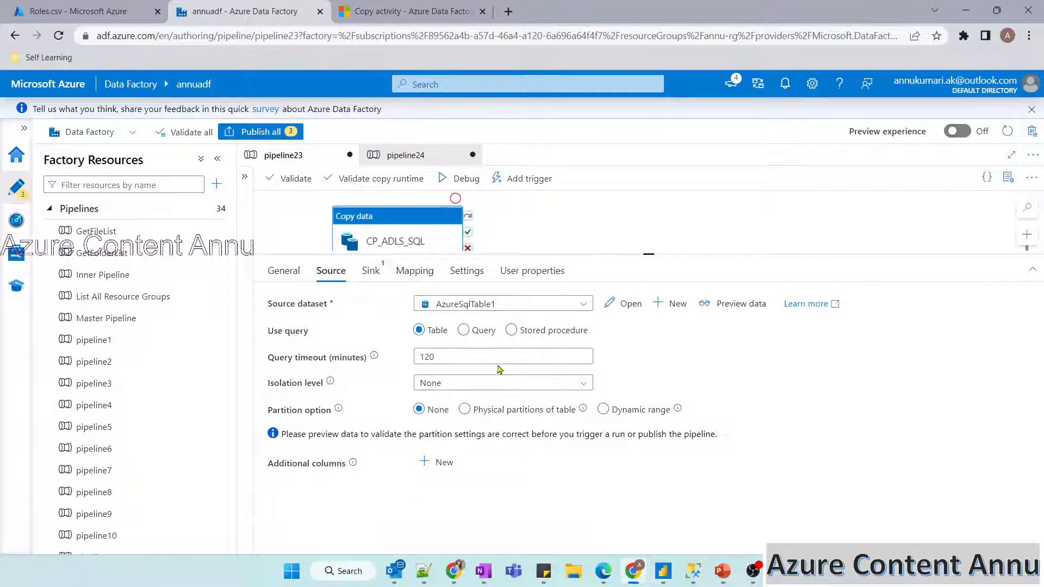
click(463, 305)
click(509, 307)
click(510, 307)
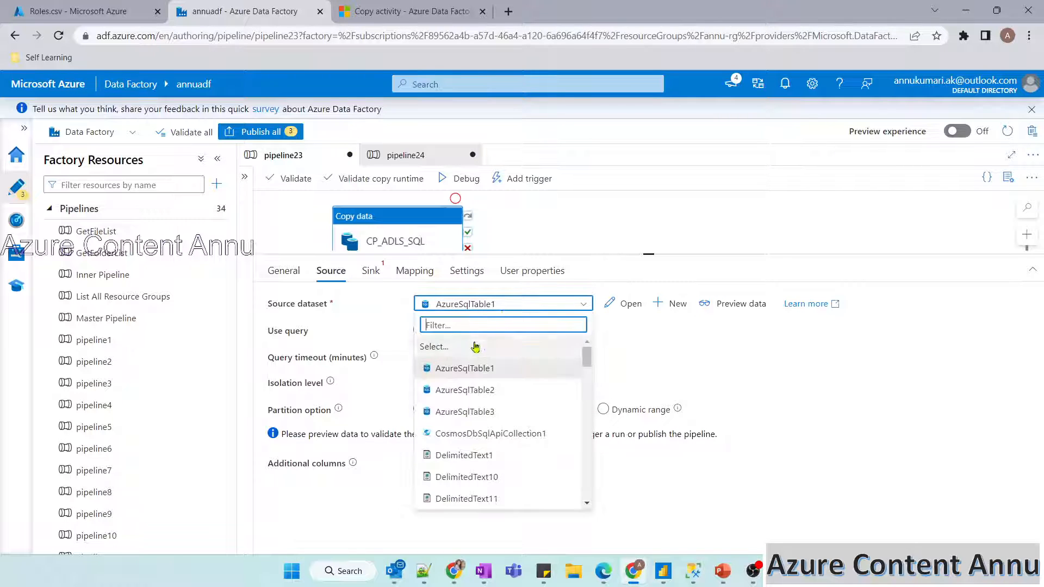
text(42)
click(470, 357)
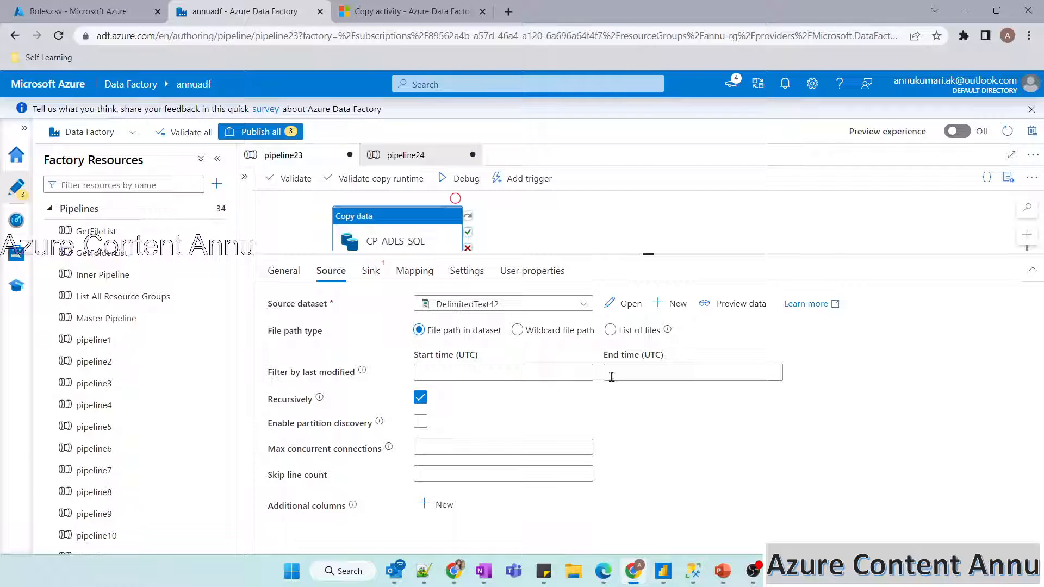
Try the Wildcard file path and List of files path types to compare their options, and reselect File path in dataset.
click(518, 330)
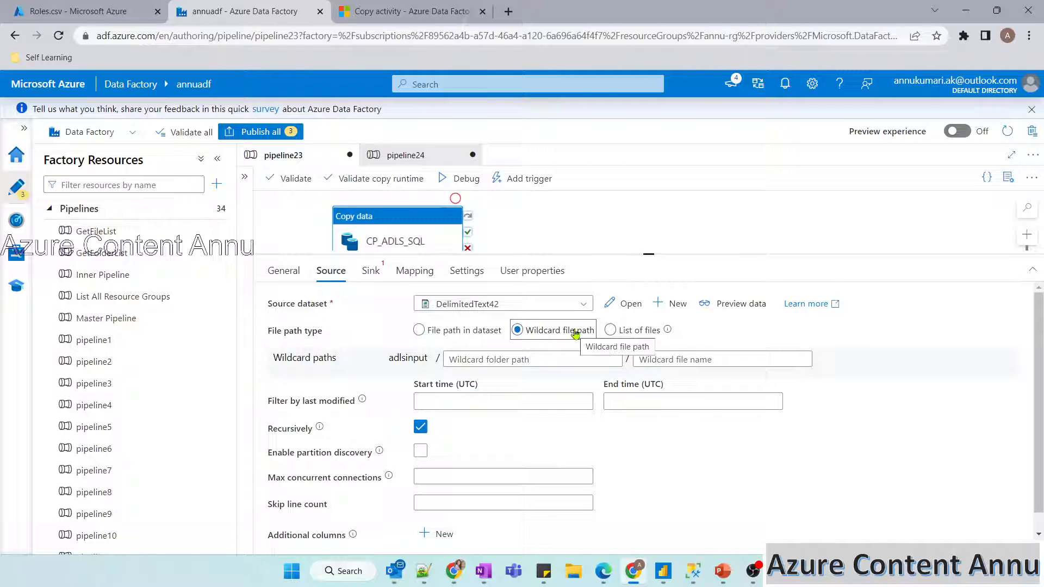
click(650, 333)
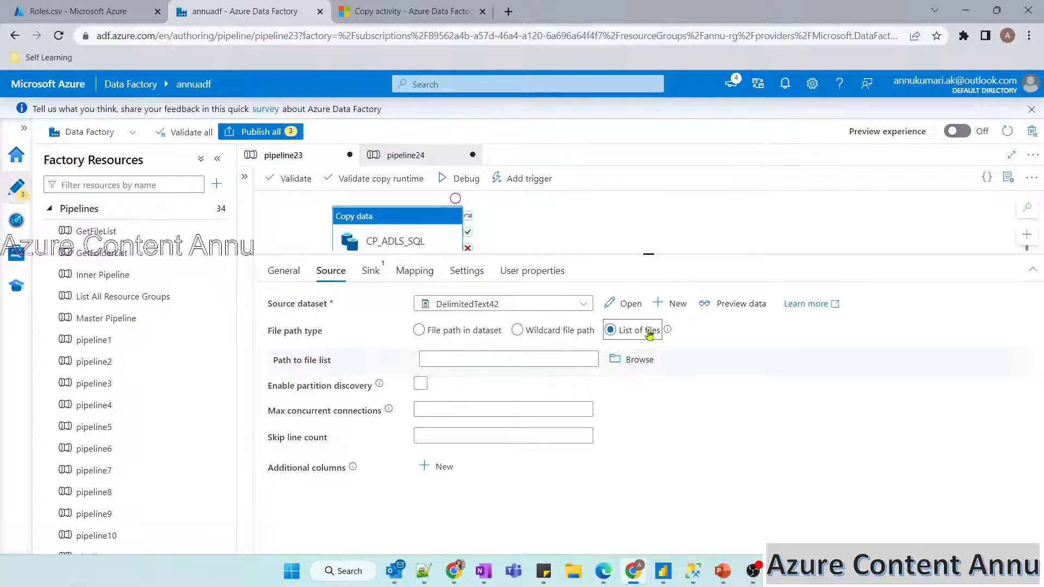
click(419, 332)
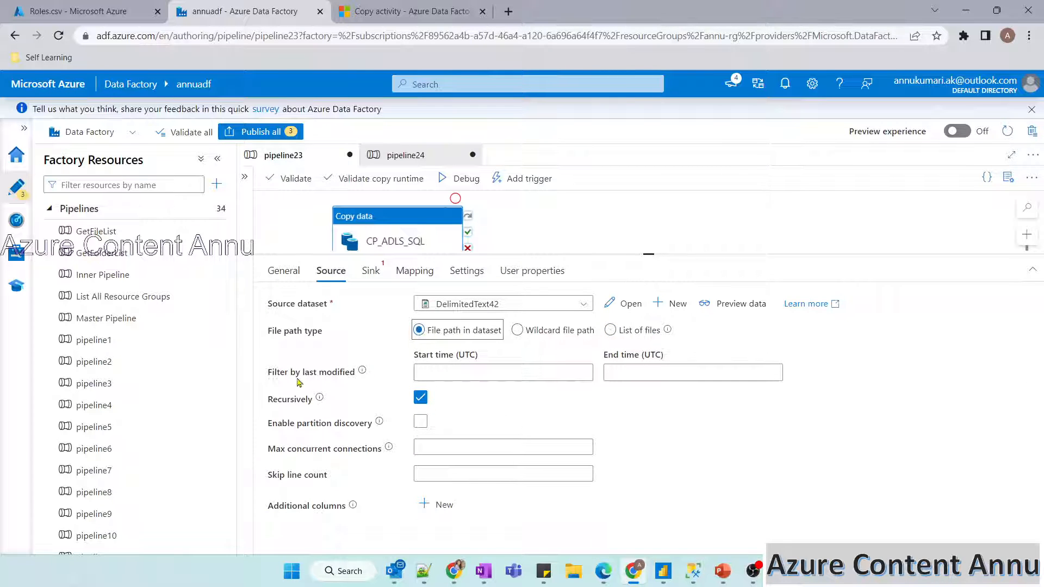
Try a last-modified filter with start and end times of 2/4/2023, 12:00:00 AM, and look at the connection and skip-line options.
click(427, 371)
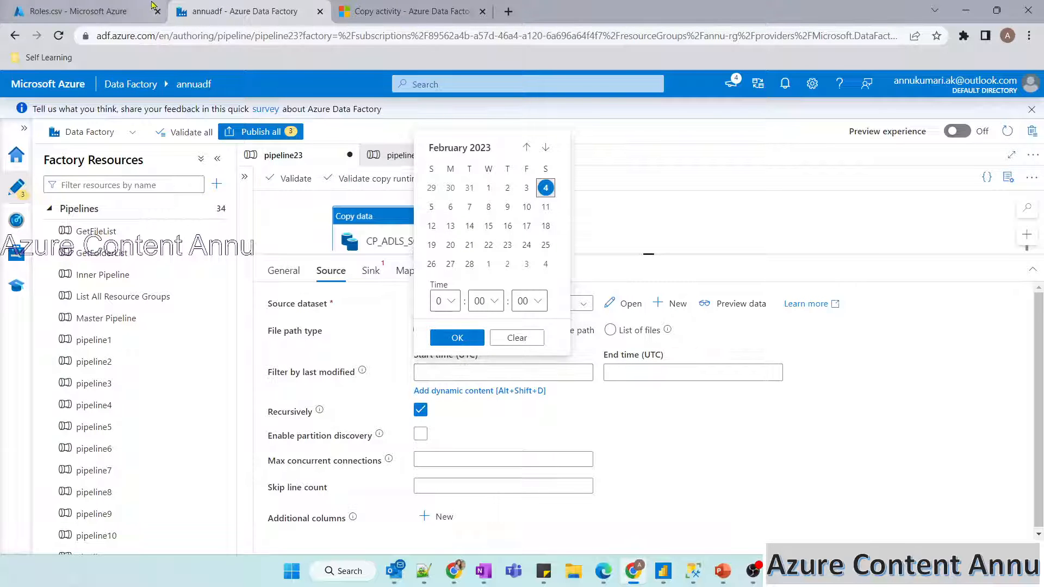
click(626, 373)
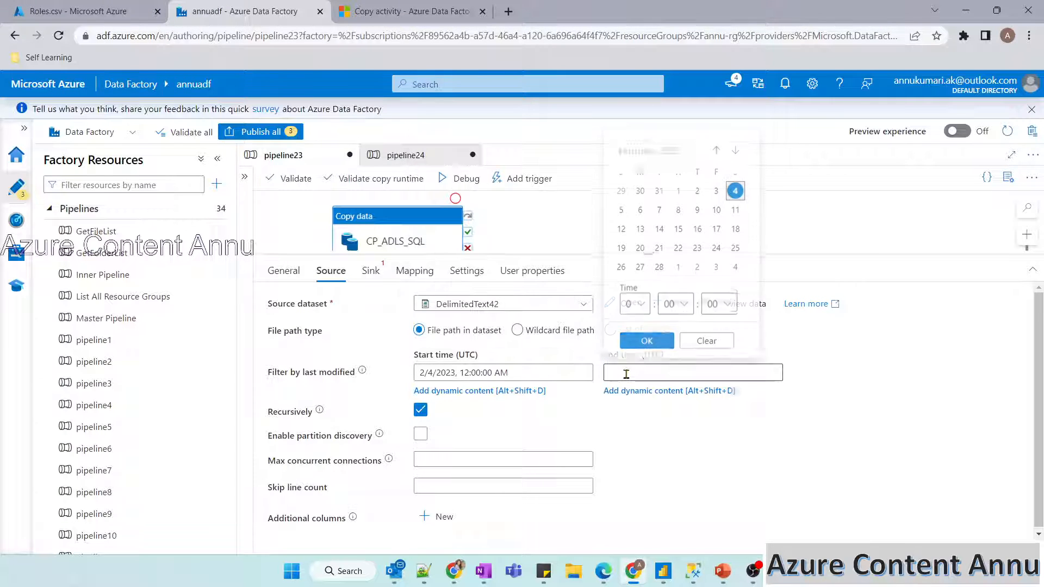
click(556, 421)
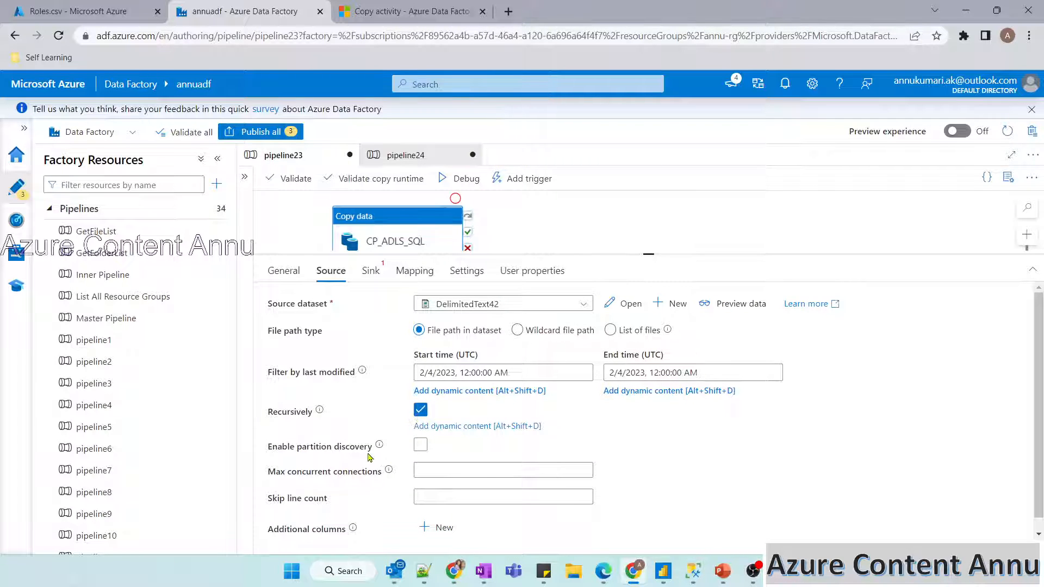
click(419, 459)
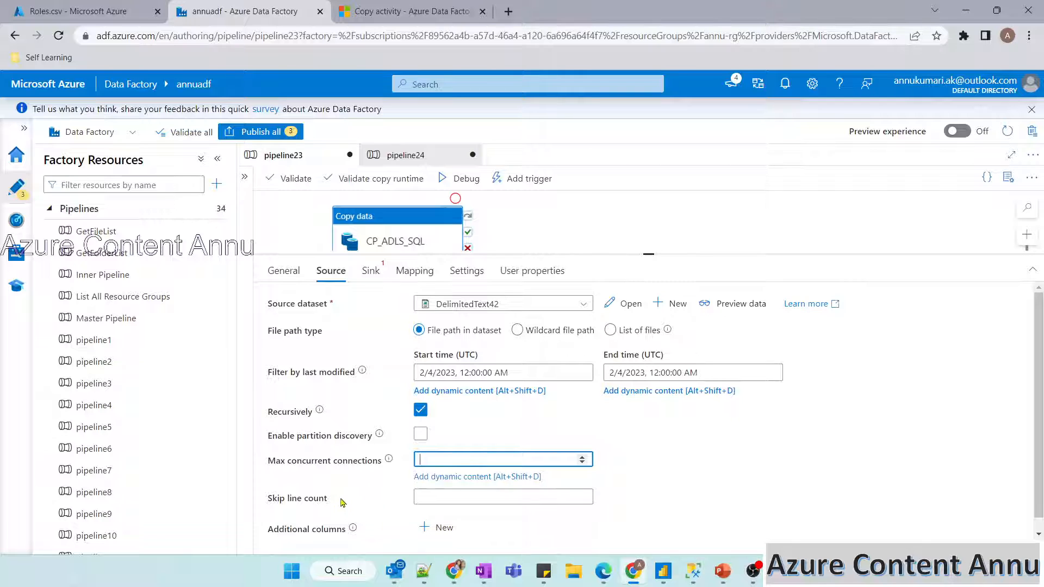
click(427, 497)
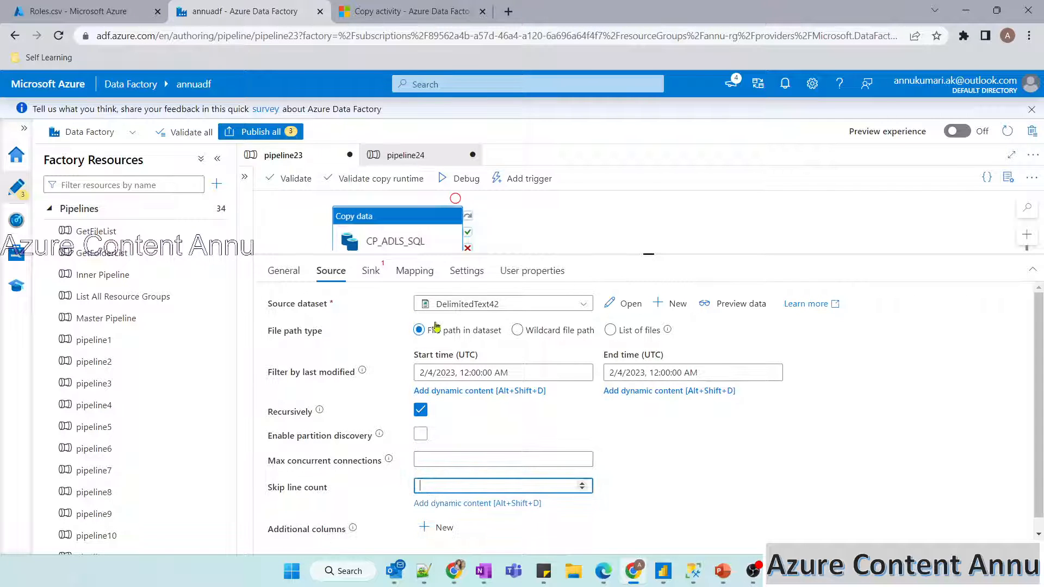
Review the lines of Roles.csv in the Azure portal to explain the skip line count, and return to Data Factory.
click(82, 11)
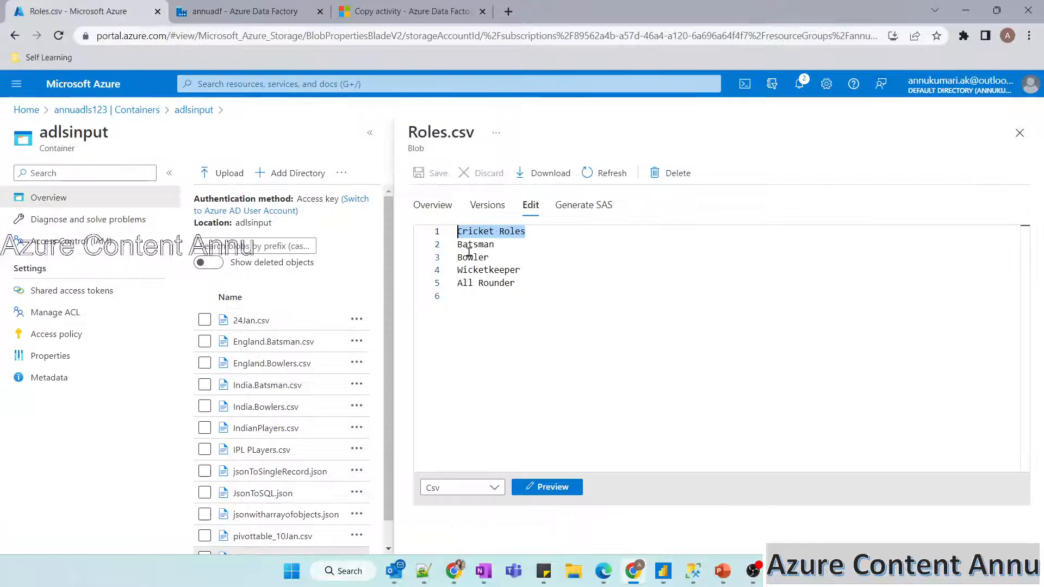
click(236, 5)
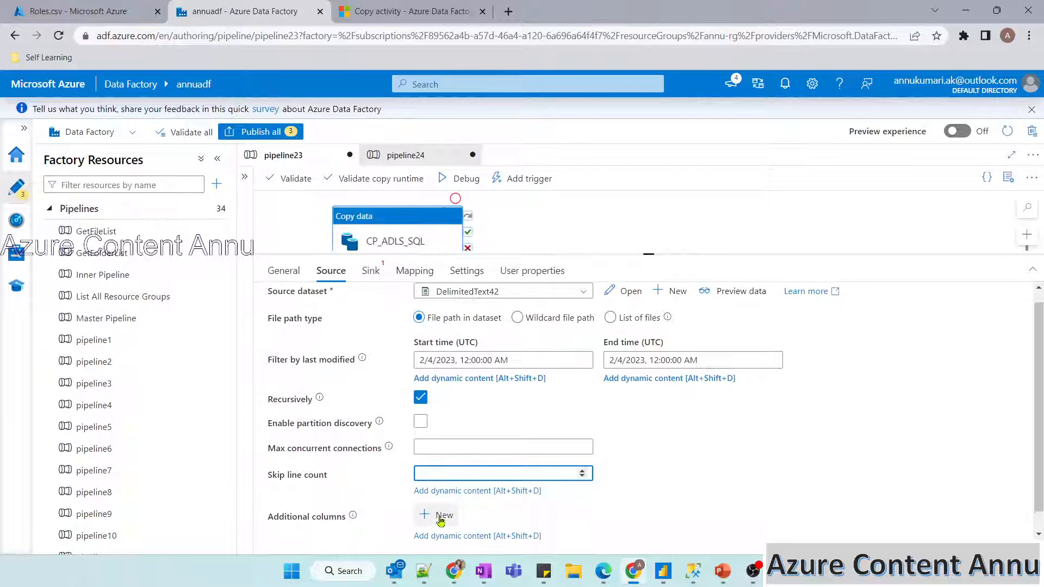
click(109, 10)
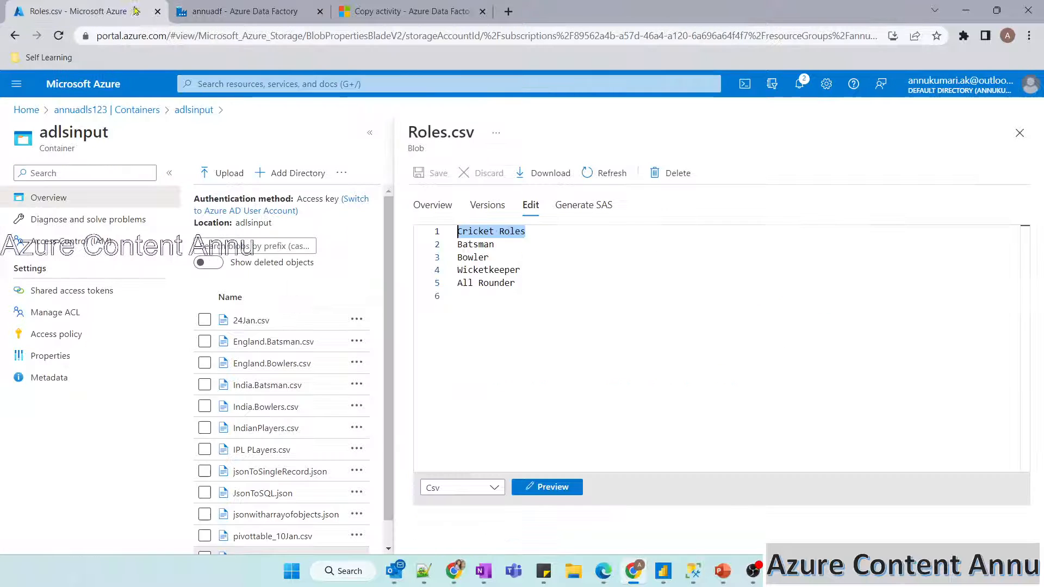
click(577, 246)
click(245, 11)
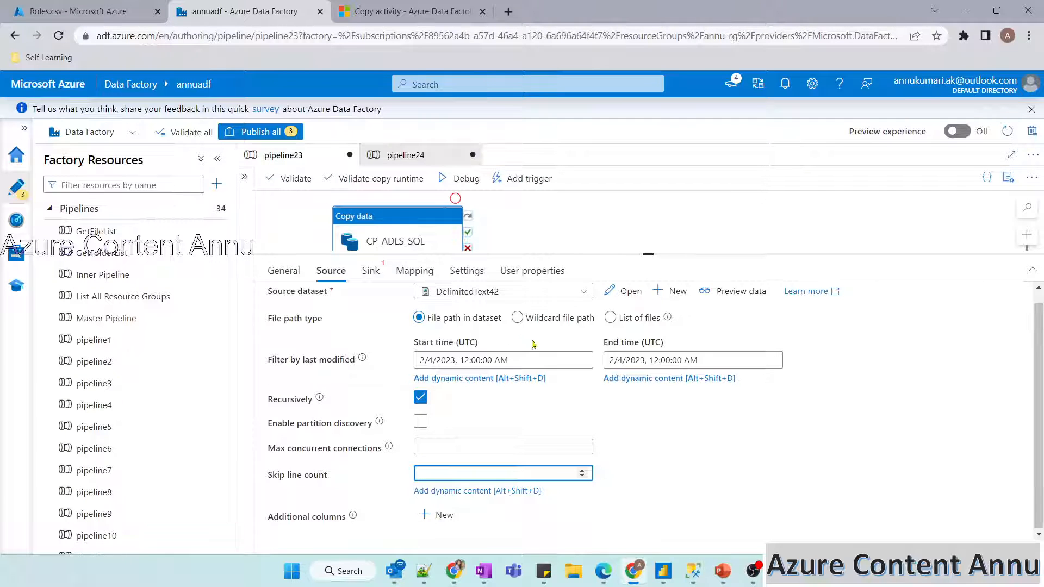
Clear the start and end times of the source's last-modified filter.
drag(517, 359, 380, 362)
key(BackSpace)
triple_click(722, 373)
key(BackSpace)
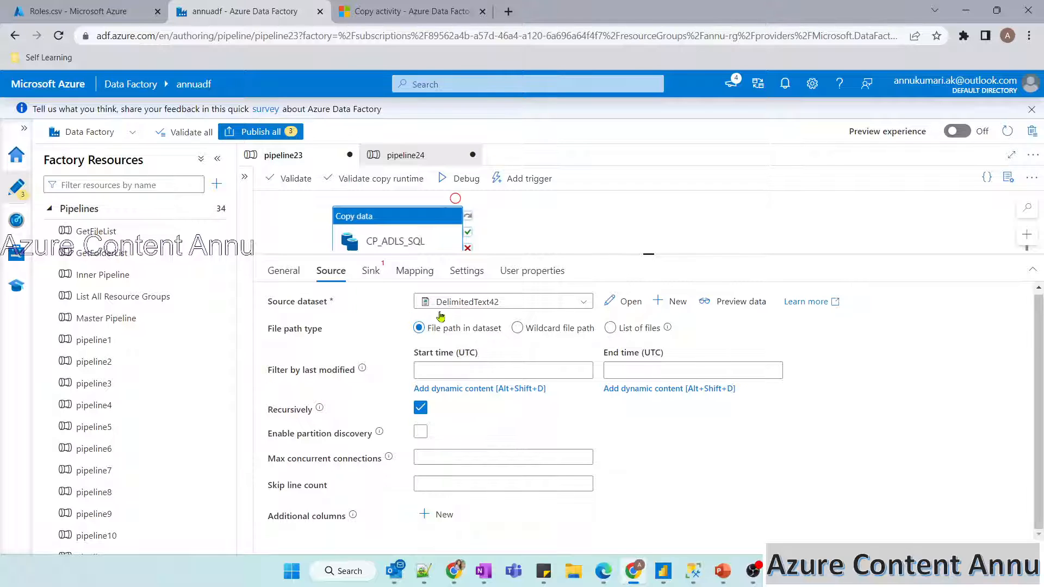
click(426, 511)
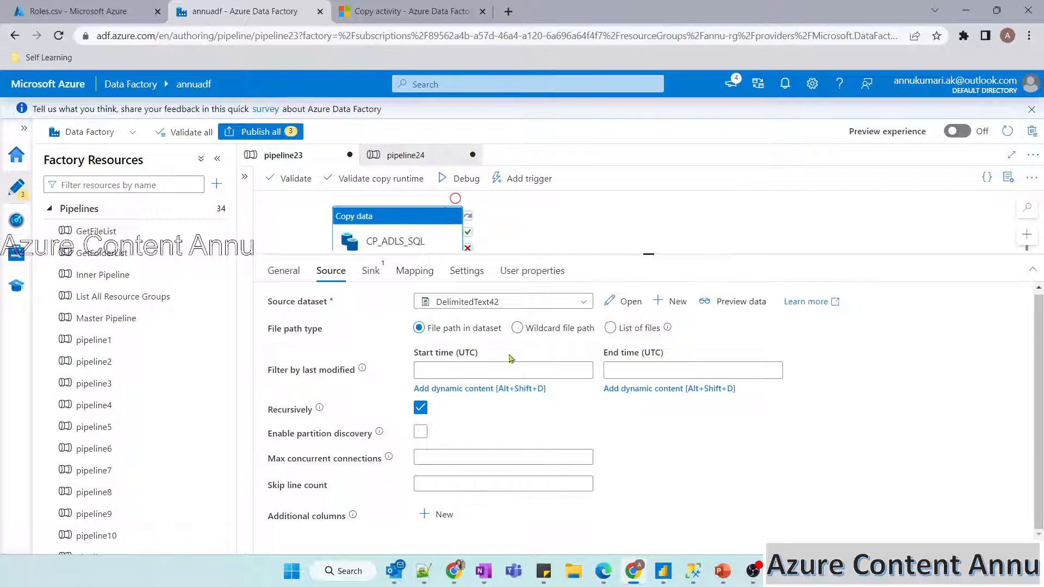
Try AzureSqlTable1 as the sink dataset of the CP_ADLS_SQL copy activity.
click(370, 271)
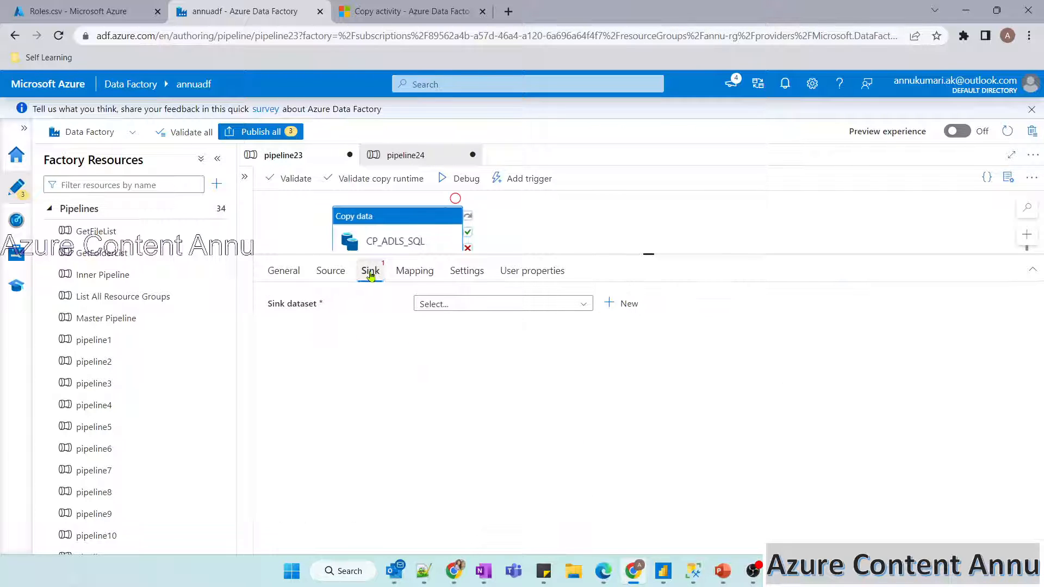
click(471, 306)
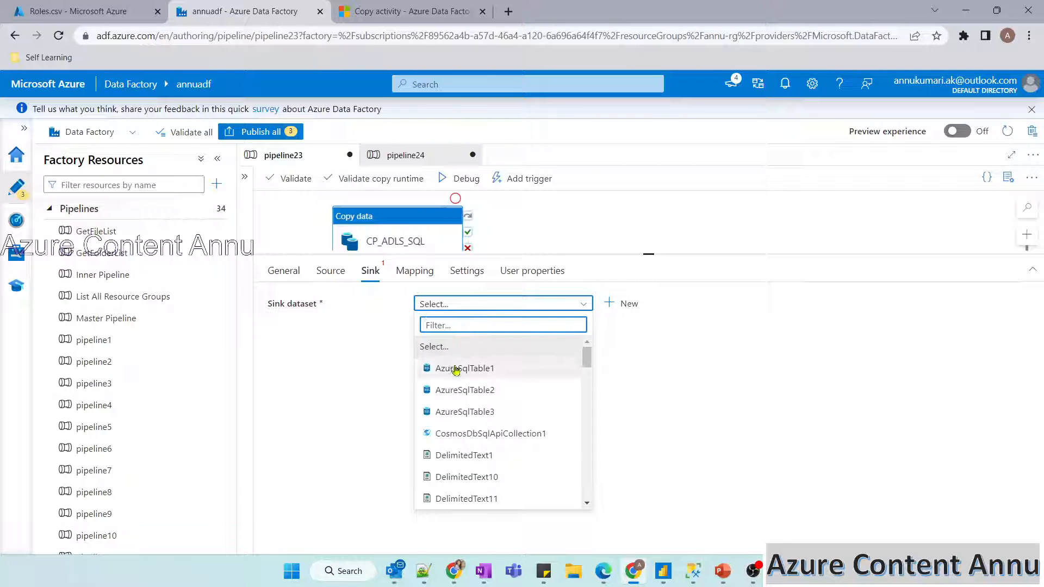
click(455, 369)
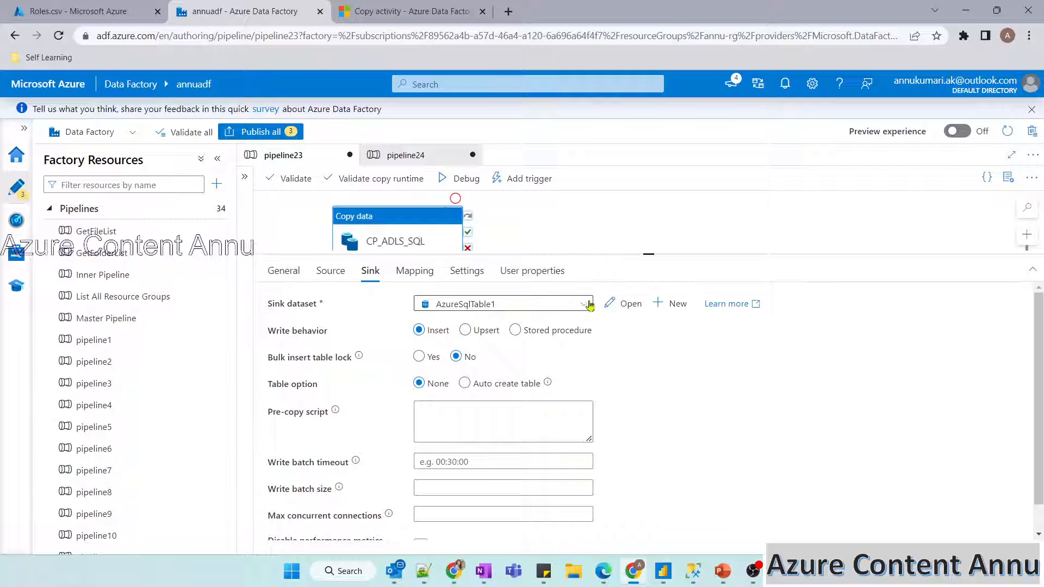
Start a new Azure SQL Database dataset for the sink and assign the LS_AzureSql linked service.
click(670, 304)
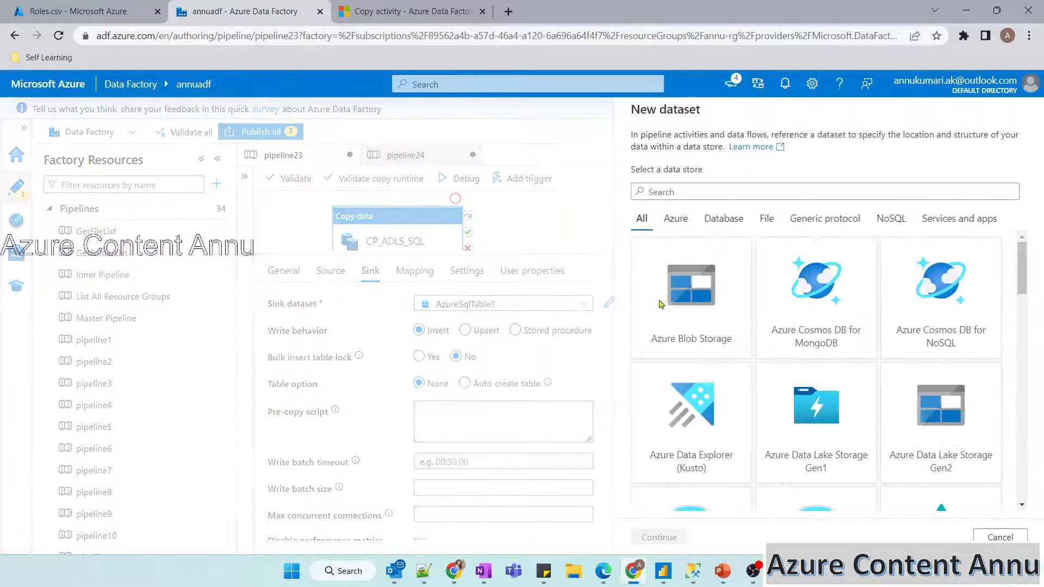
text(azure sql)
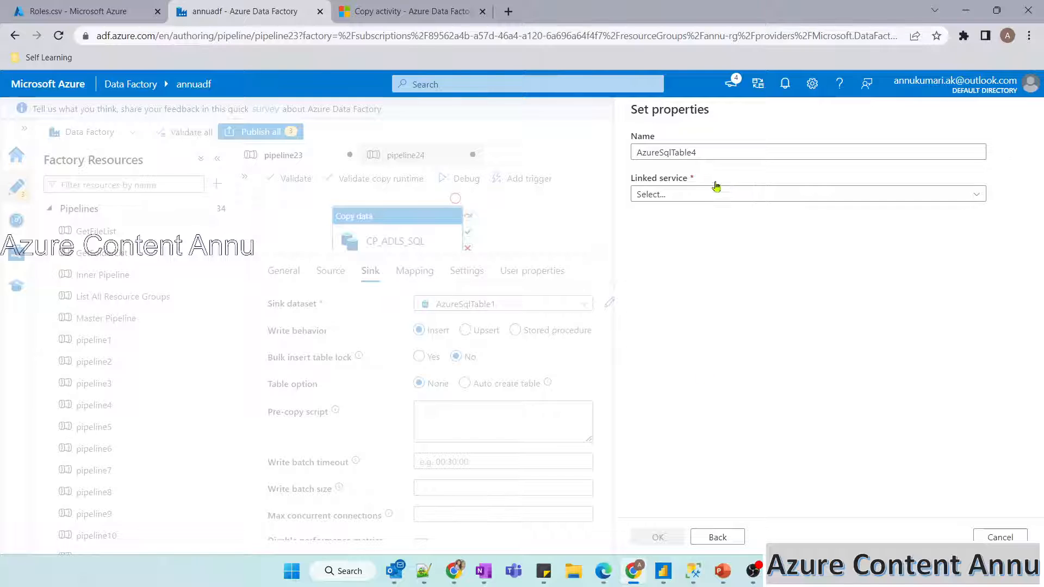
click(712, 194)
click(683, 280)
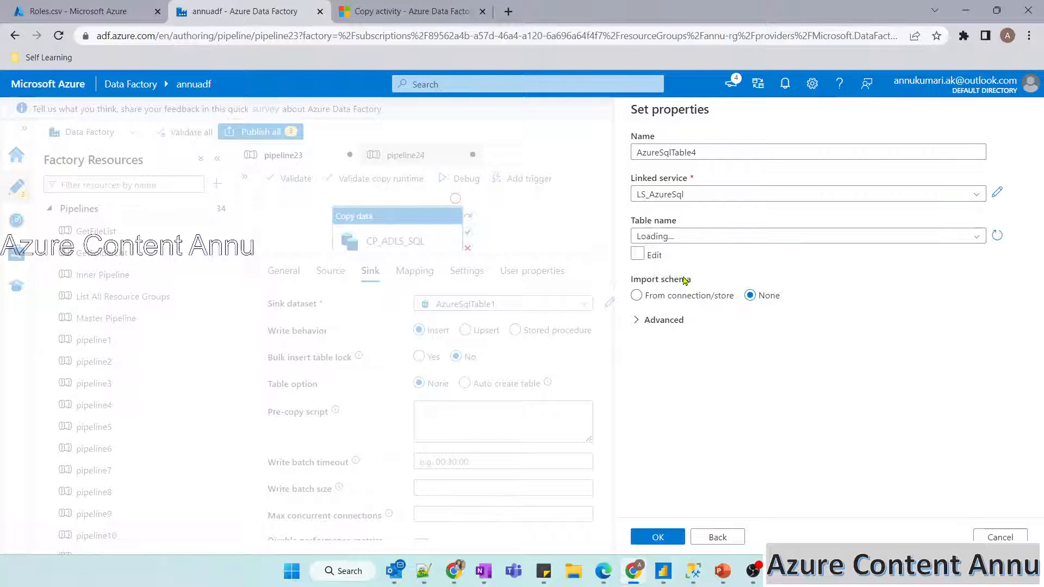
Examine the integration runtime, domain name, database and authentication settings of the LS_AzureSql linked service, and leave without editing.
click(996, 193)
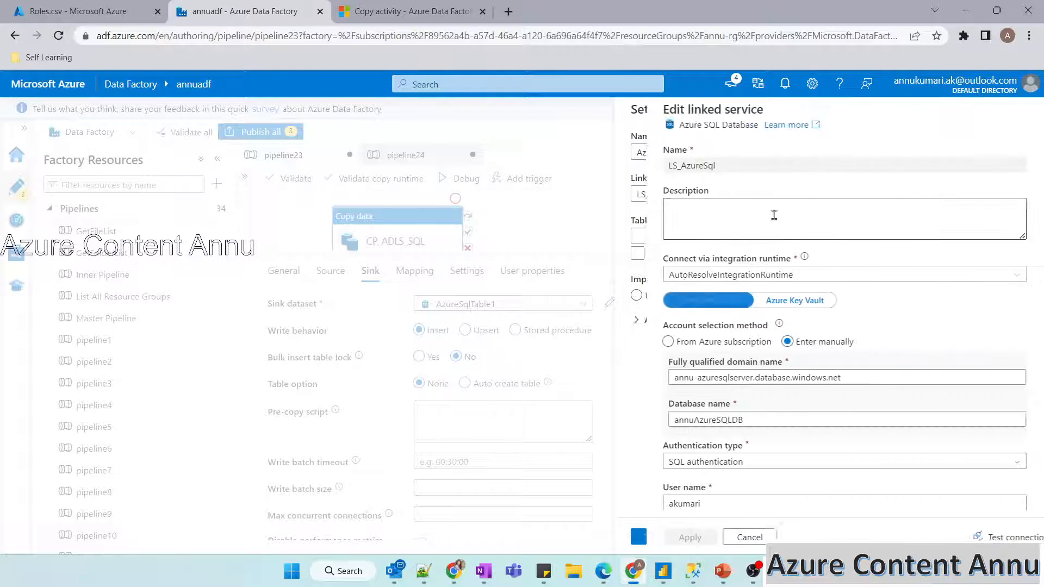
scroll(732, 405, down, 2)
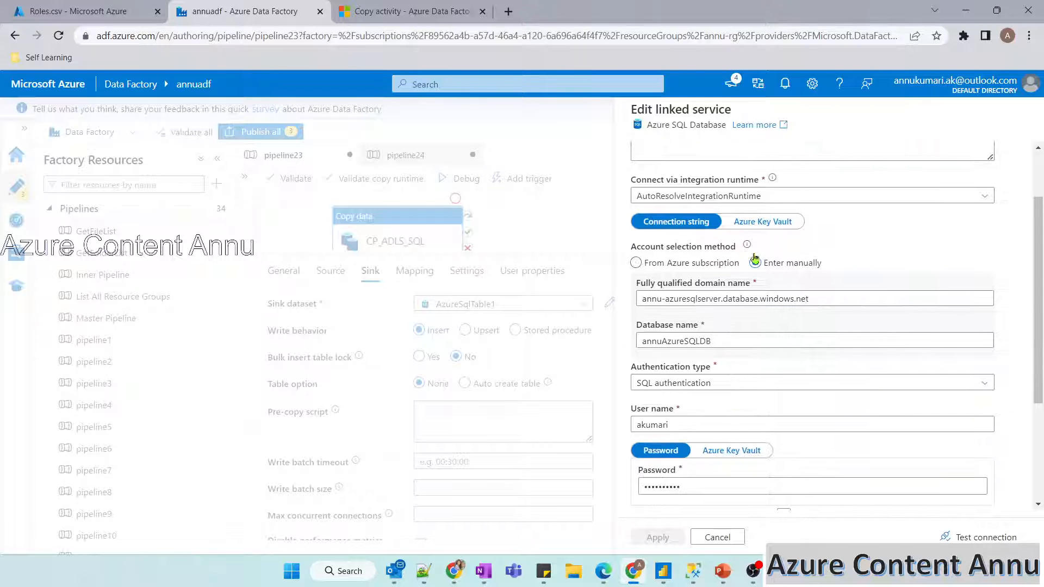
click(714, 200)
click(738, 226)
drag(810, 298, 622, 307)
double_click(753, 352)
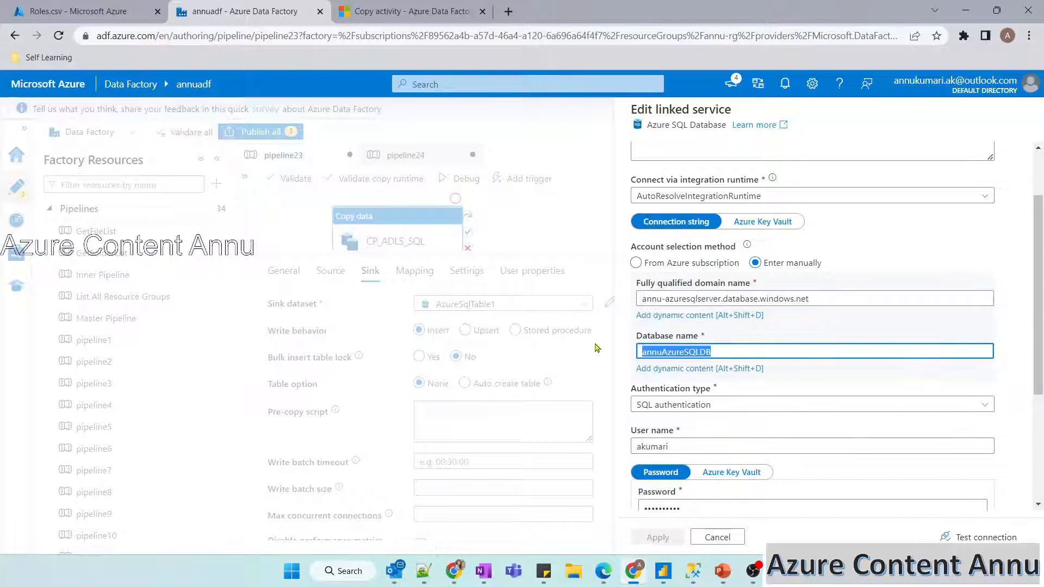
scroll(702, 461, down, 1)
click(718, 537)
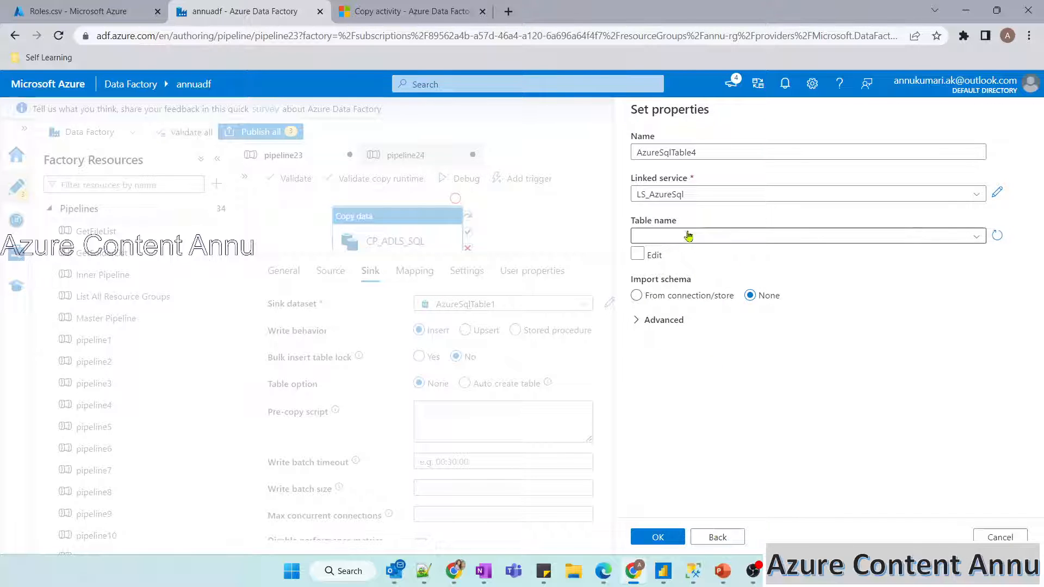
Create the sink dataset without a table name, set the table option to Auto create table and check the Roles.csv contents in the Azure portal.
click(657, 537)
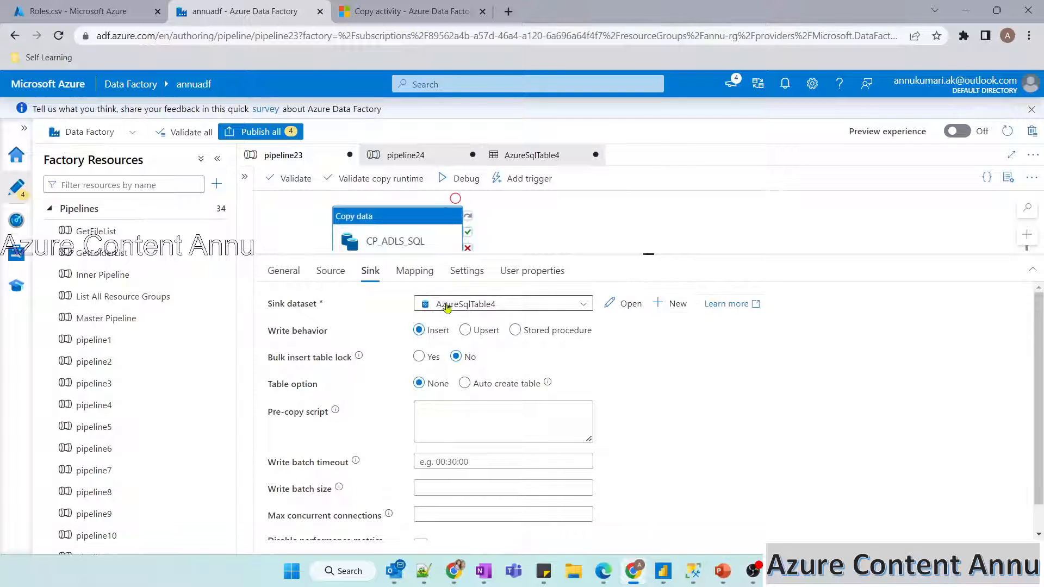
click(465, 383)
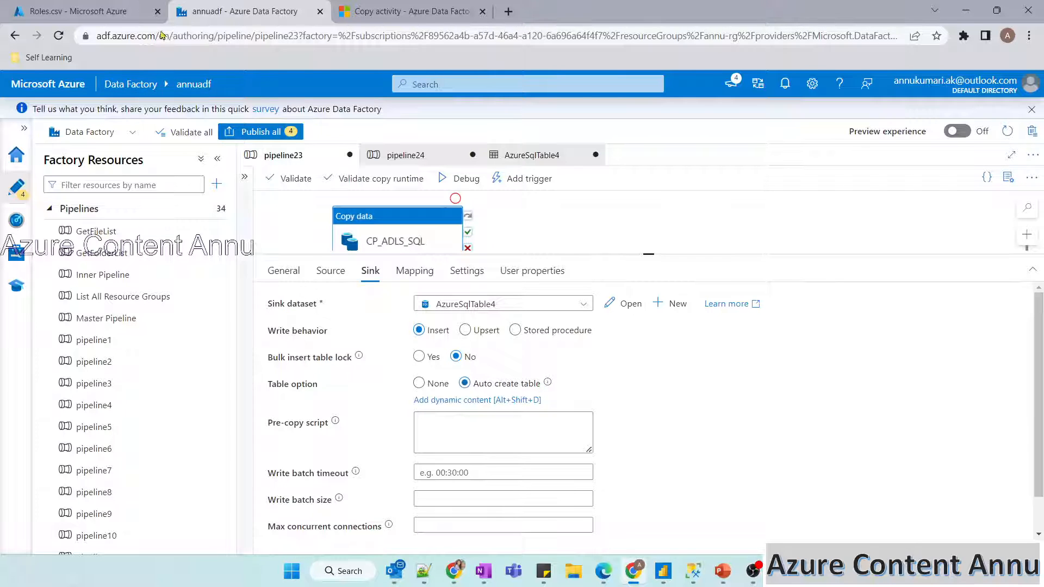
click(82, 11)
drag(521, 283, 440, 233)
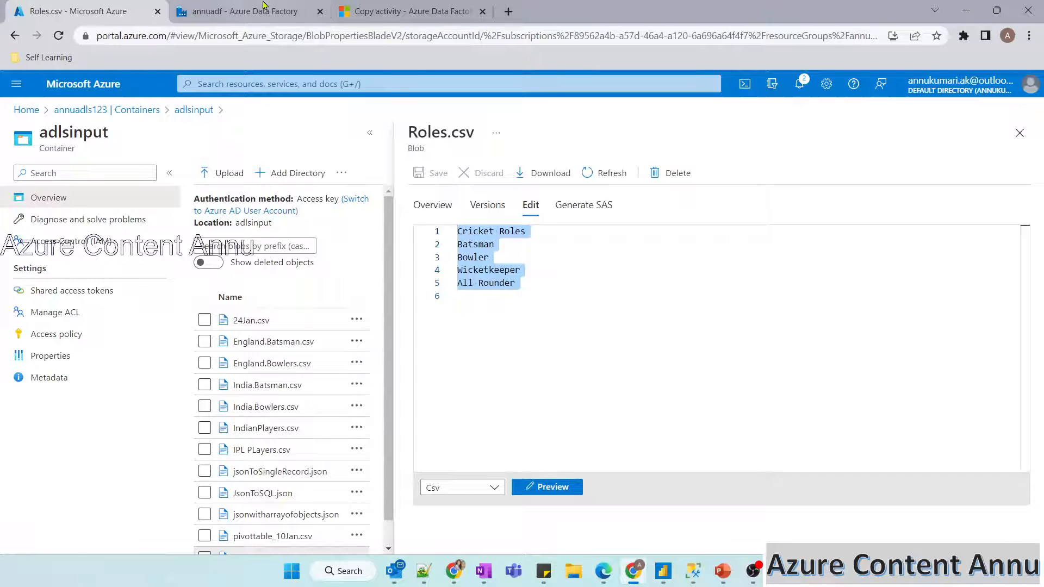
click(253, 11)
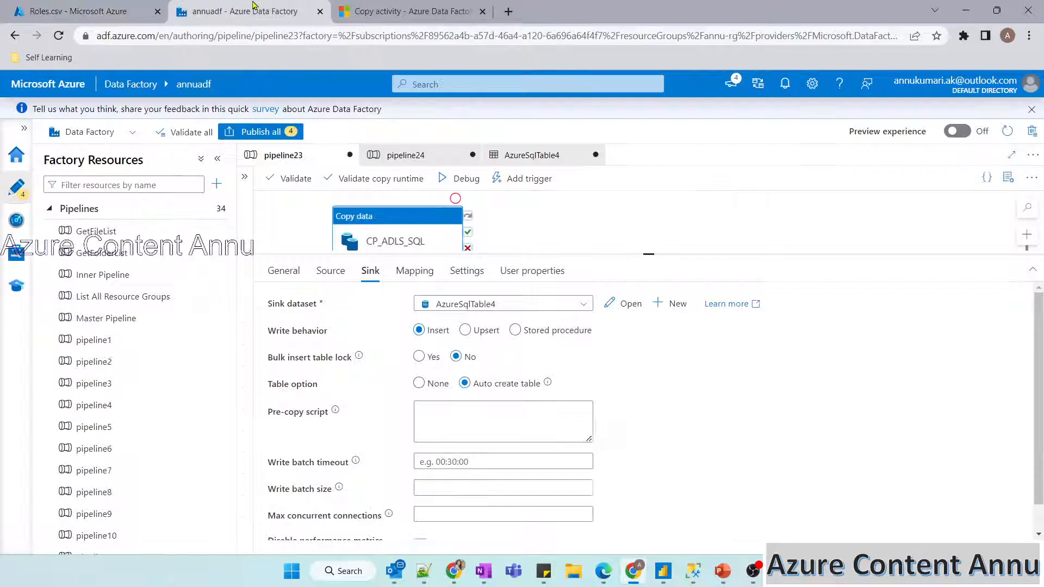
click(458, 377)
Try the Upsert write behavior to look at its key column options, and reselect Insert.
click(415, 331)
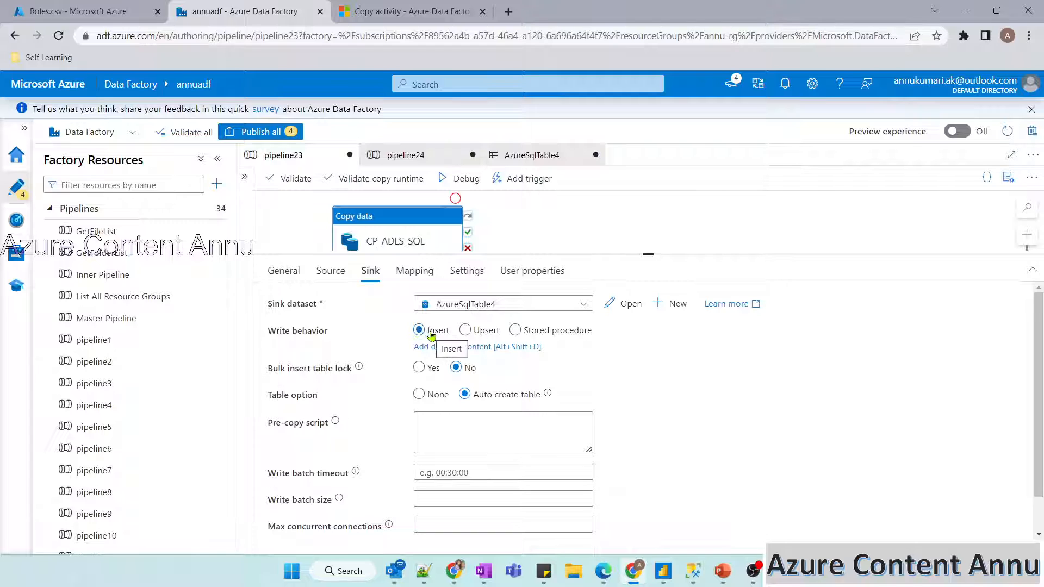
click(435, 487)
click(465, 331)
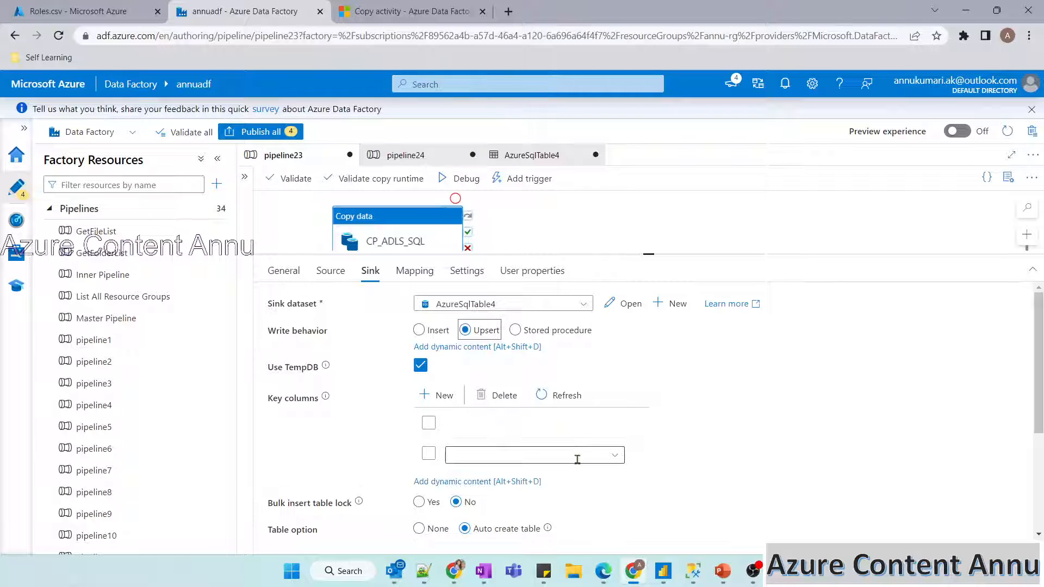
click(501, 364)
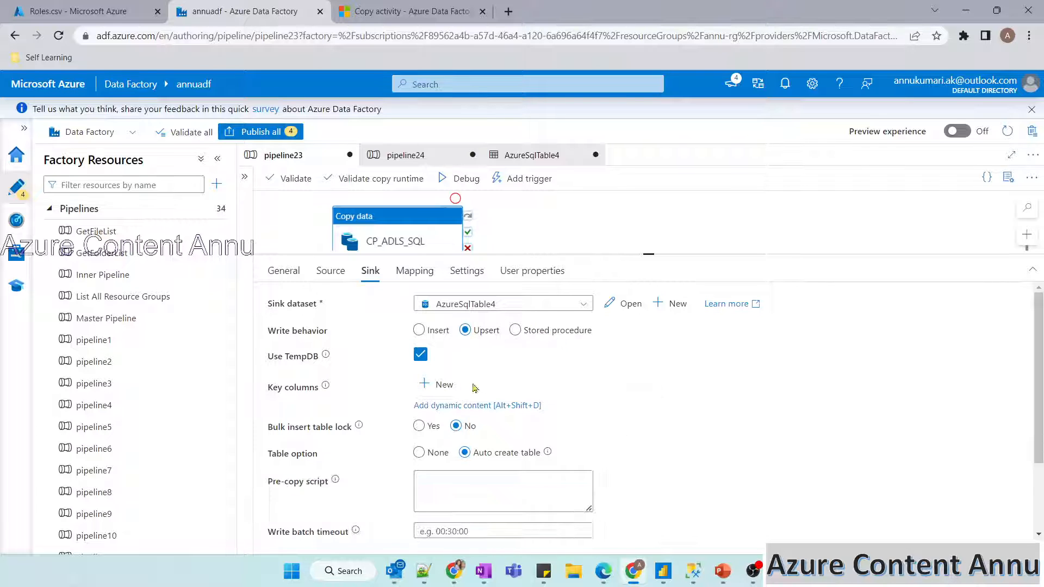
scroll(457, 465, down, 3)
scroll(457, 460, up, 3)
click(431, 334)
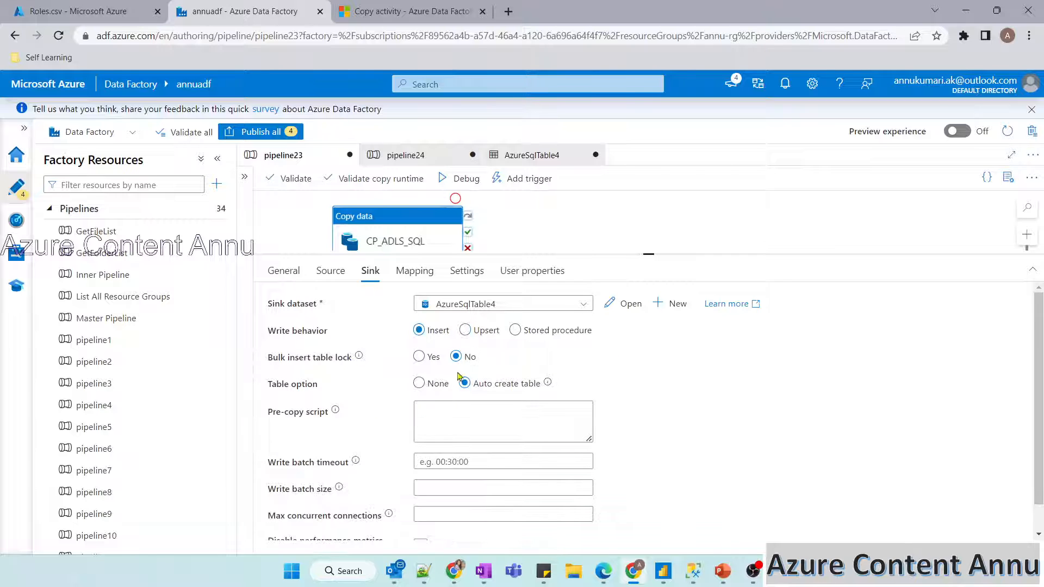
Manually enter dbo.rolesoutputtable as the table of the AzureSqlTable4 sink dataset and start a debug run of pipeline23.
click(84, 9)
click(241, 11)
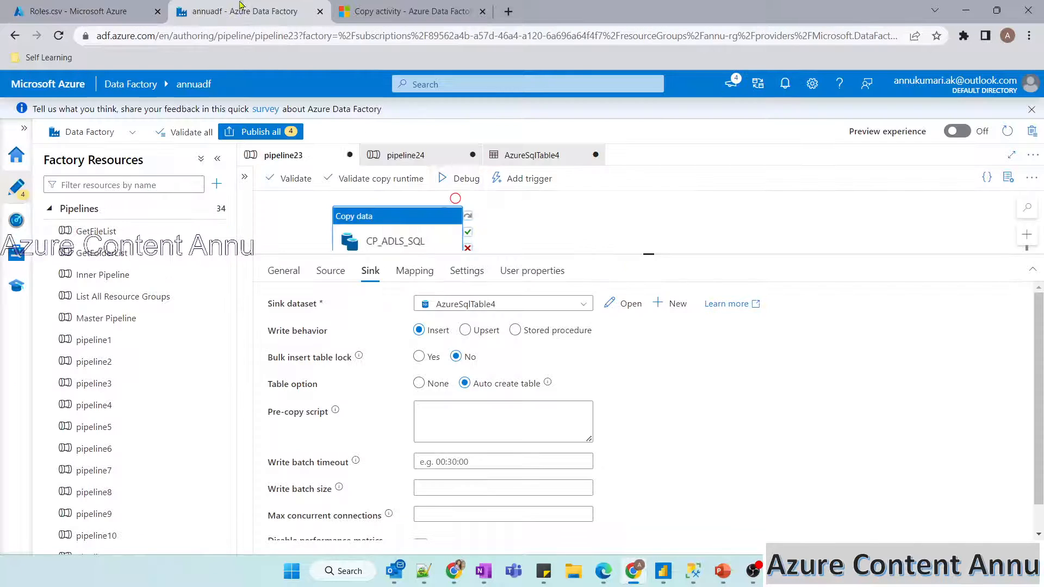
click(629, 314)
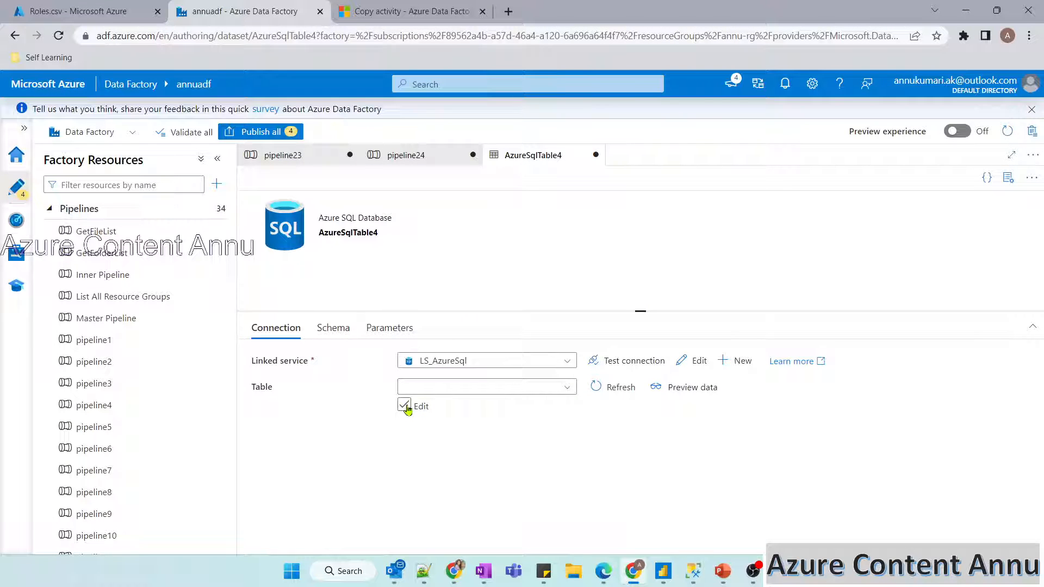
click(404, 406)
click(467, 384)
text(dbo)
key(Tab)
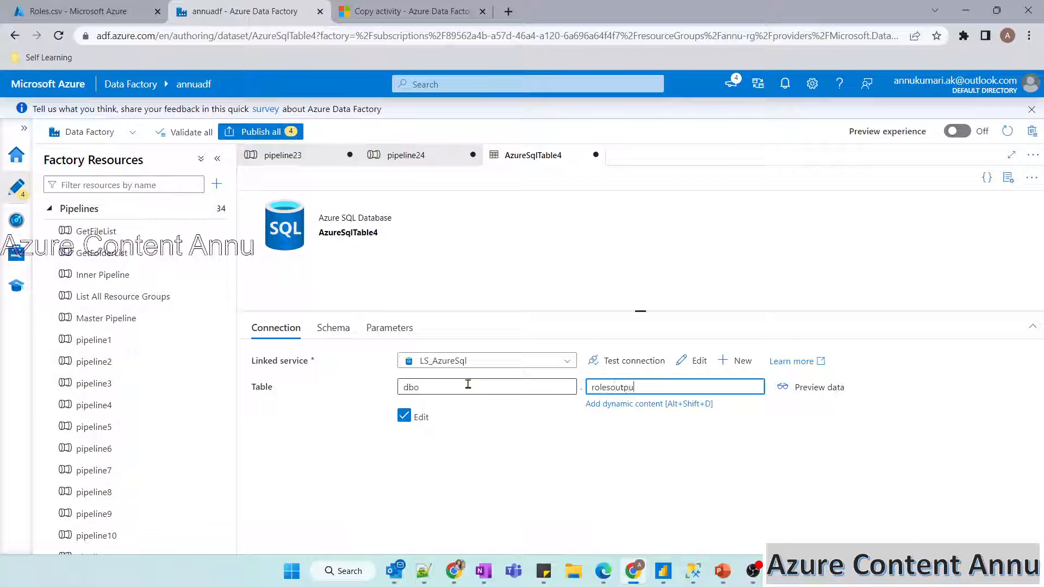
click(285, 156)
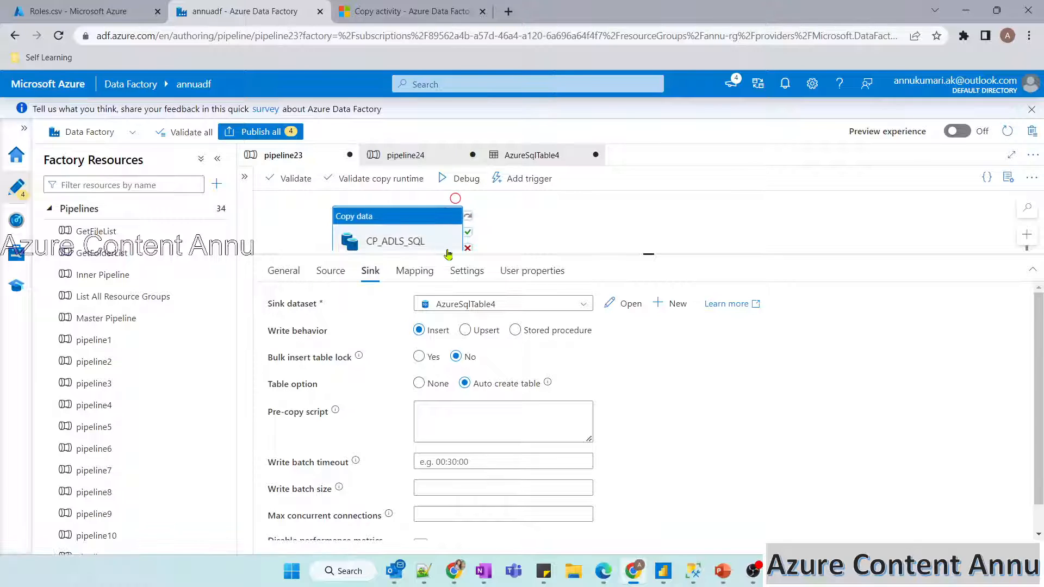
click(455, 179)
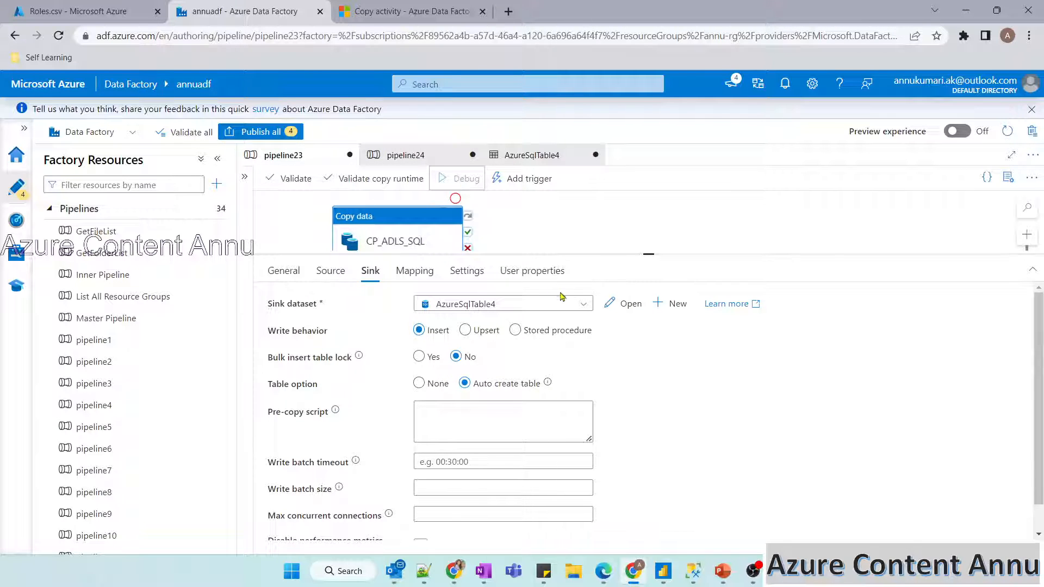
Switch to SQL Server Management Studio and write the query select * from dbo.rolesoutputtable.
click(692, 571)
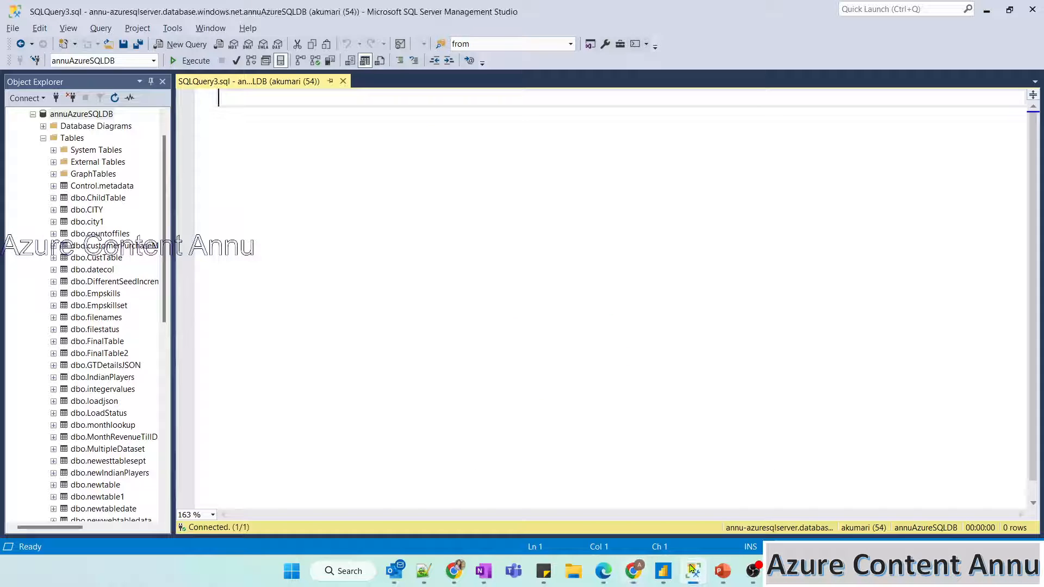
text(select * from dbo.)
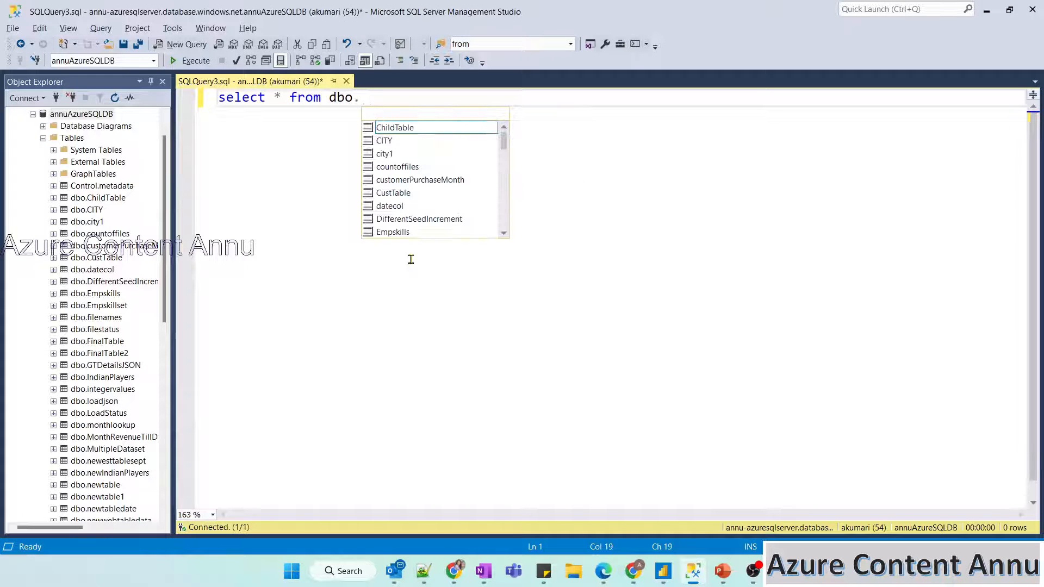
text(rolesoutputtable)
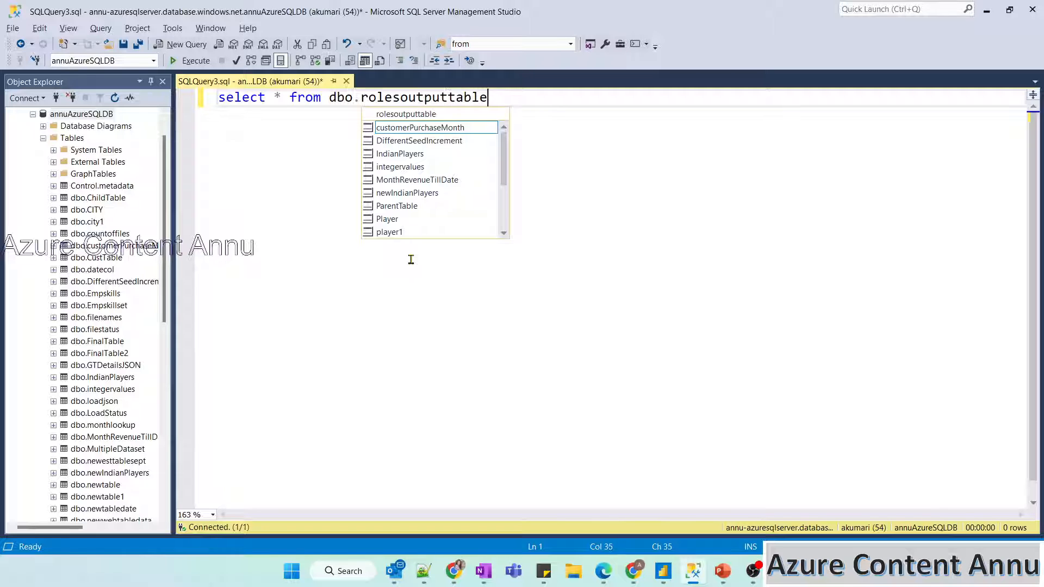
key(F3)
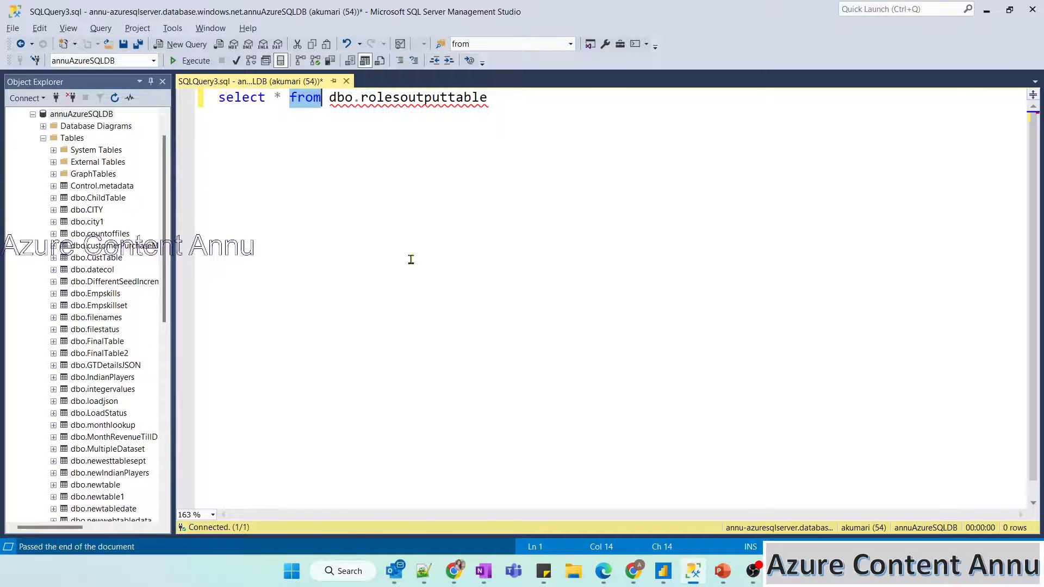
Refresh the pipeline23 debug run status in Data Factory and execute the select query on dbo.rolesoutputtable in SQL Server Management Studio.
key(alt+Tab)
click(538, 307)
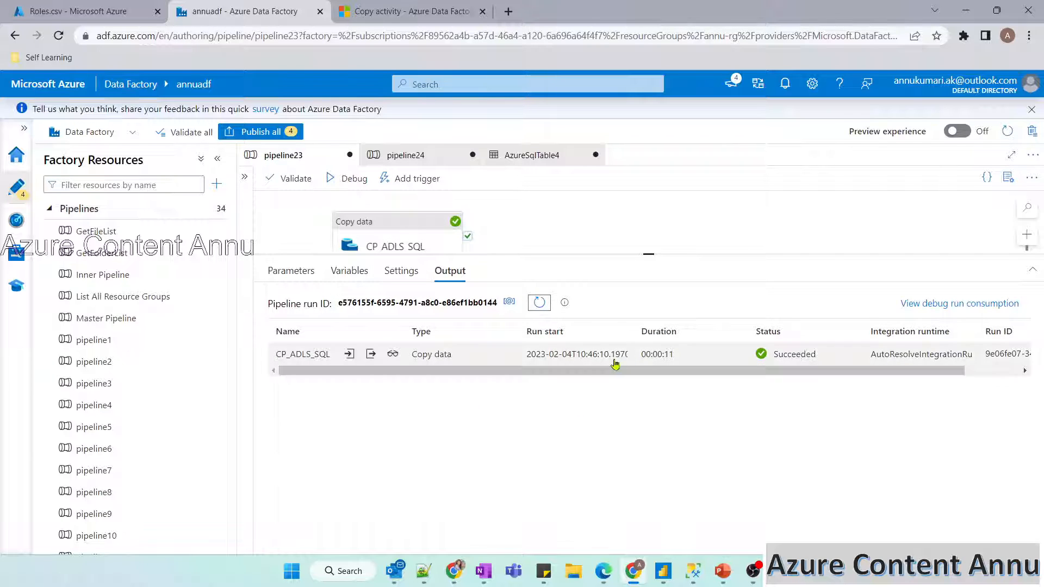
key(alt+Tab)
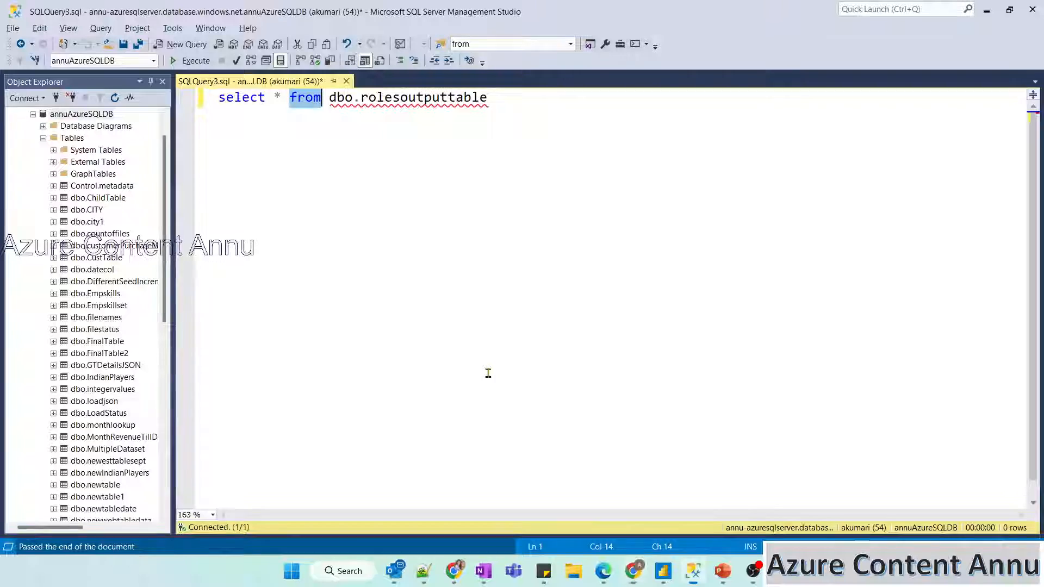
click(307, 164)
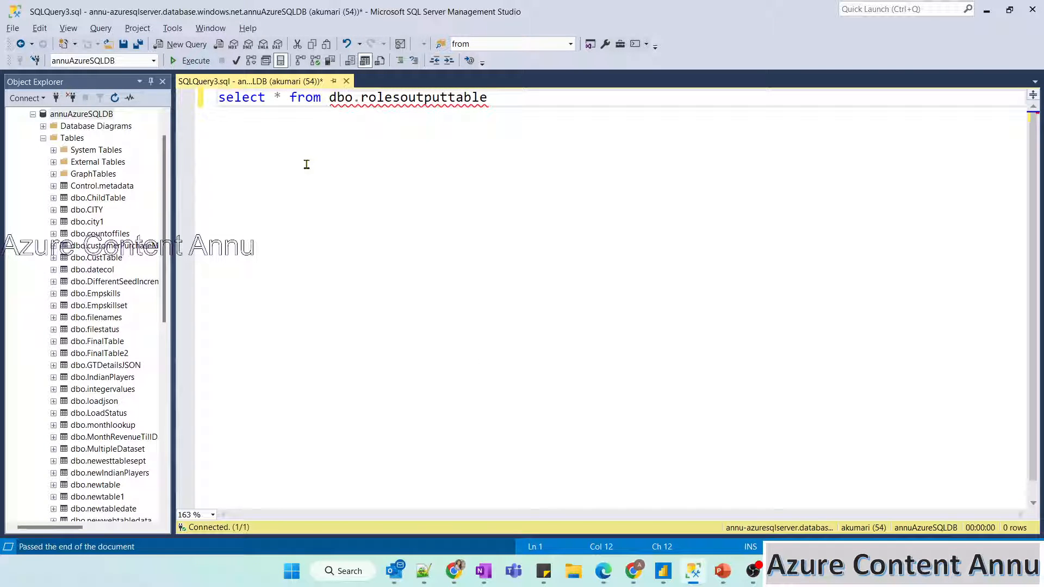
click(188, 61)
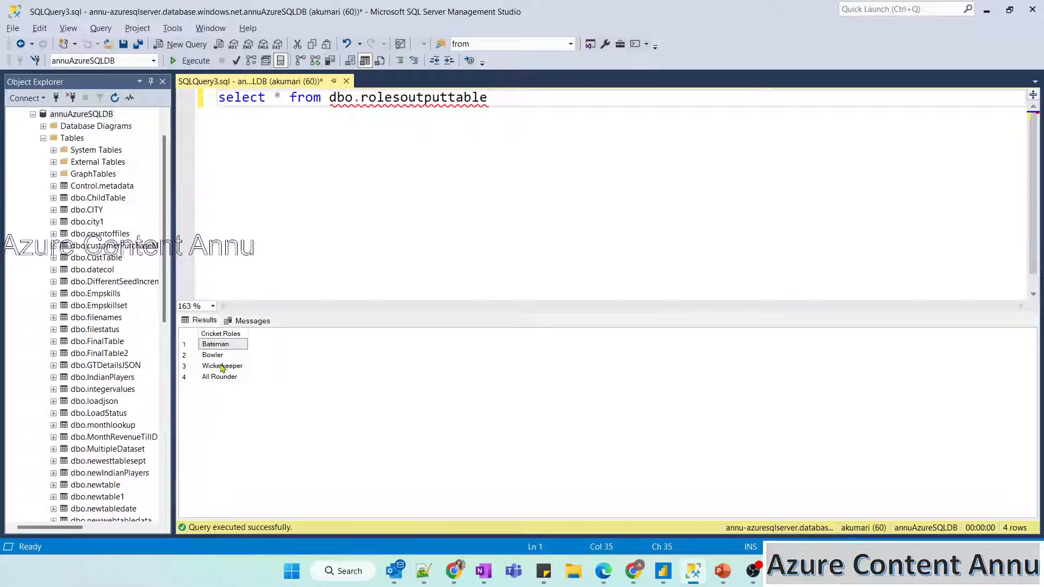
Compare the Roles.csv contents in the Azure portal with the rows returned from dbo.rolesoutputtable.
key(alt+Tab)
click(111, 6)
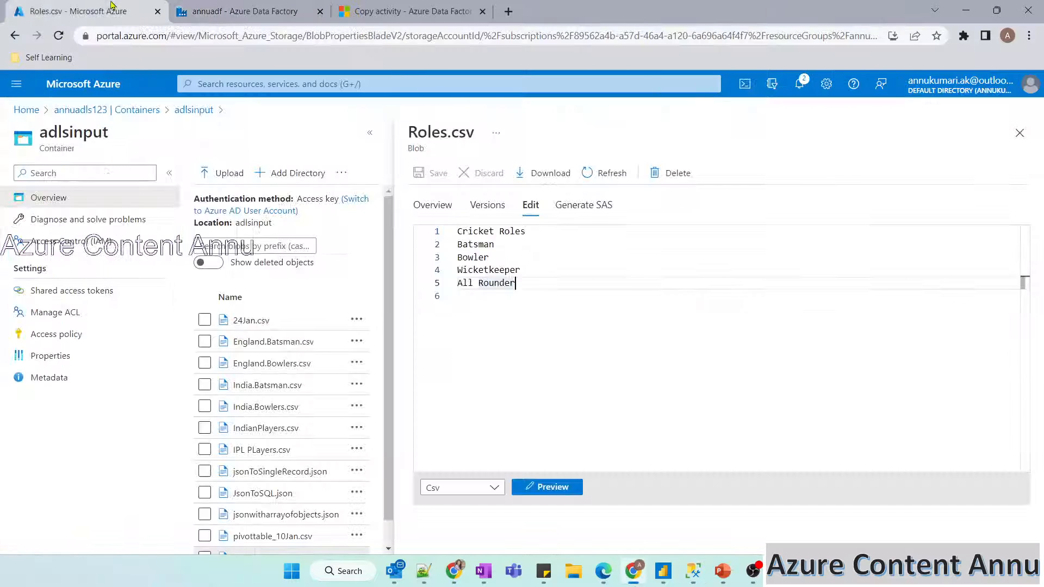
drag(559, 282, 440, 242)
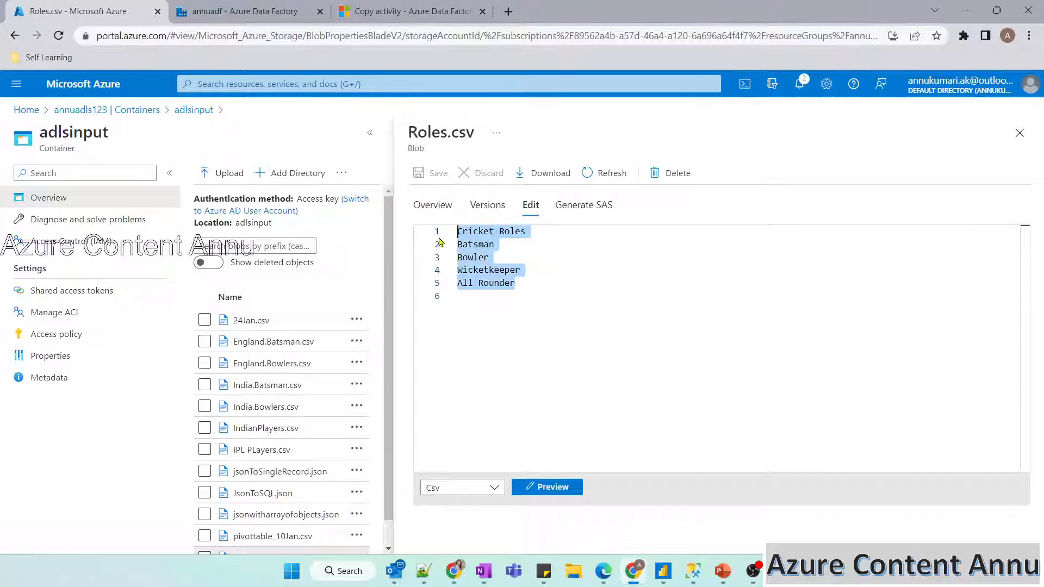
key(alt+Tab)
click(398, 204)
drag(489, 97, 330, 98)
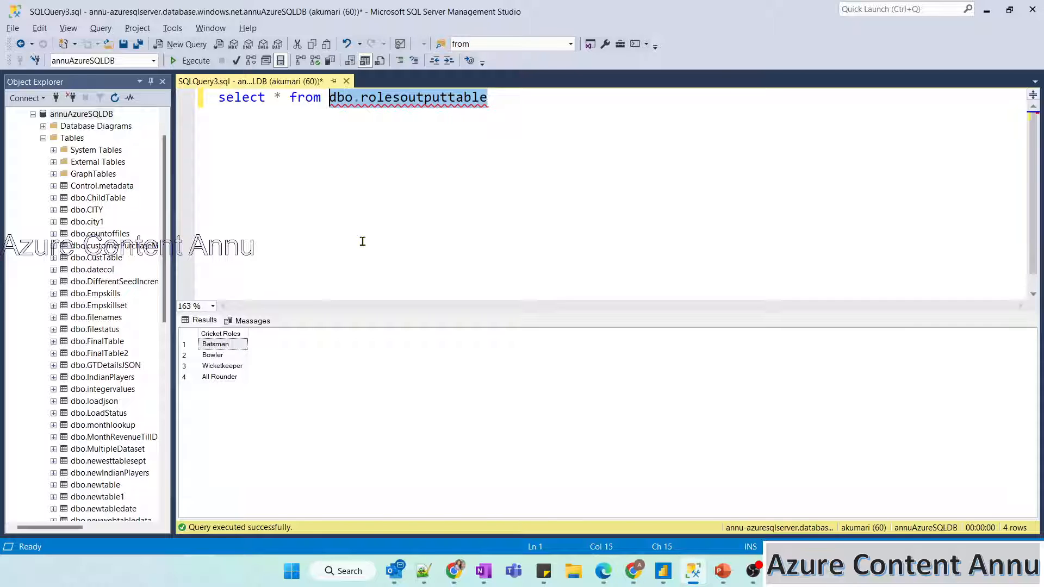
Check that the CP_ADLS_SQL sink uses Auto create table and start another debug run of pipeline23.
key(alt+Tab)
click(244, 11)
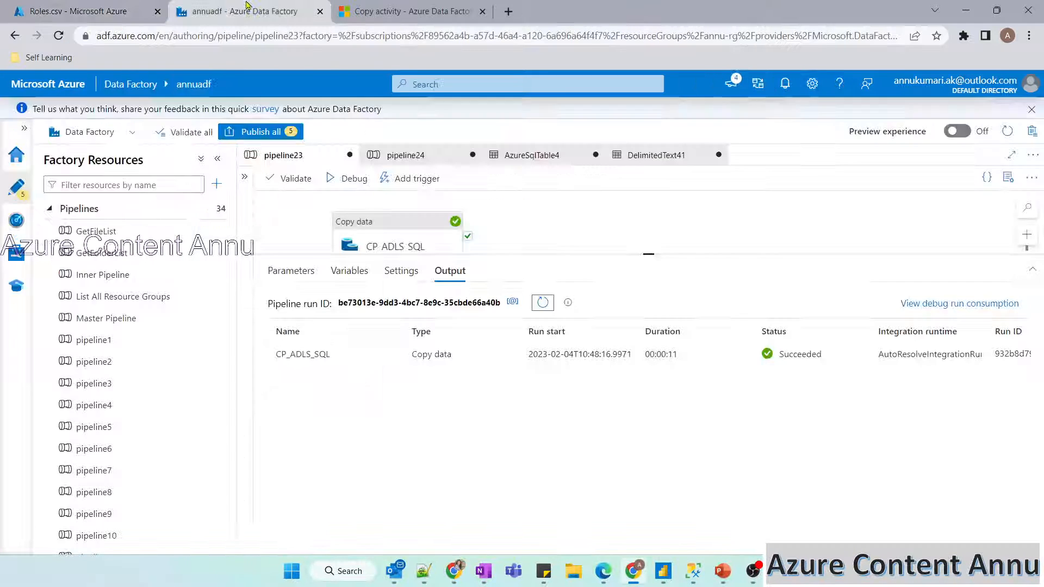
click(400, 243)
click(369, 270)
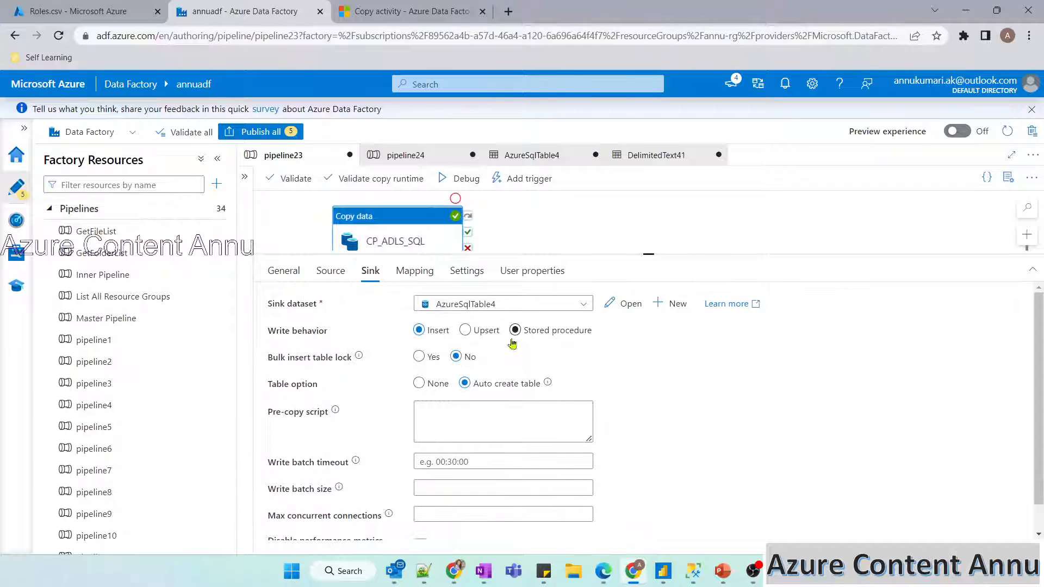
click(464, 383)
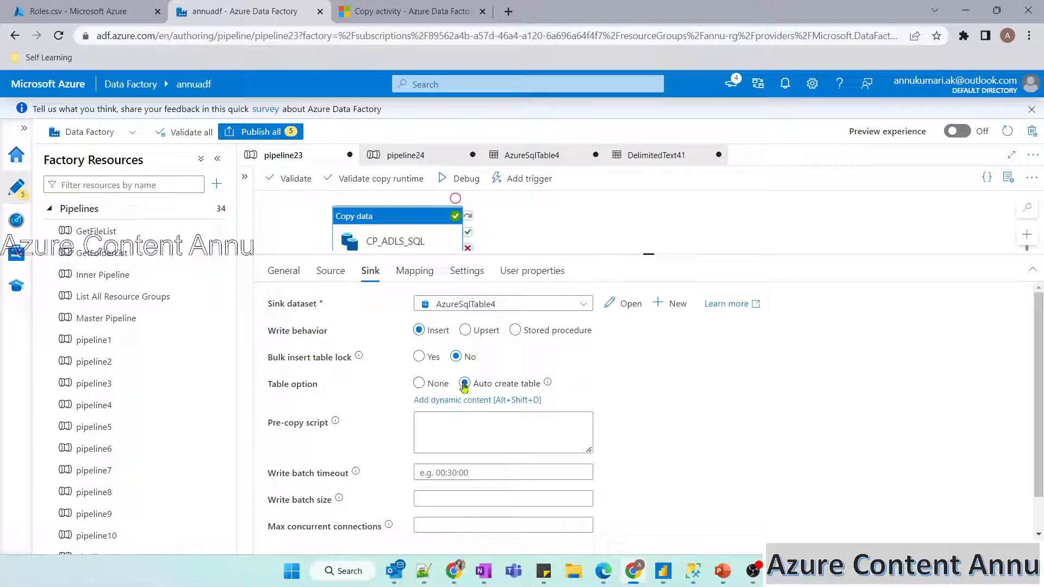
click(461, 181)
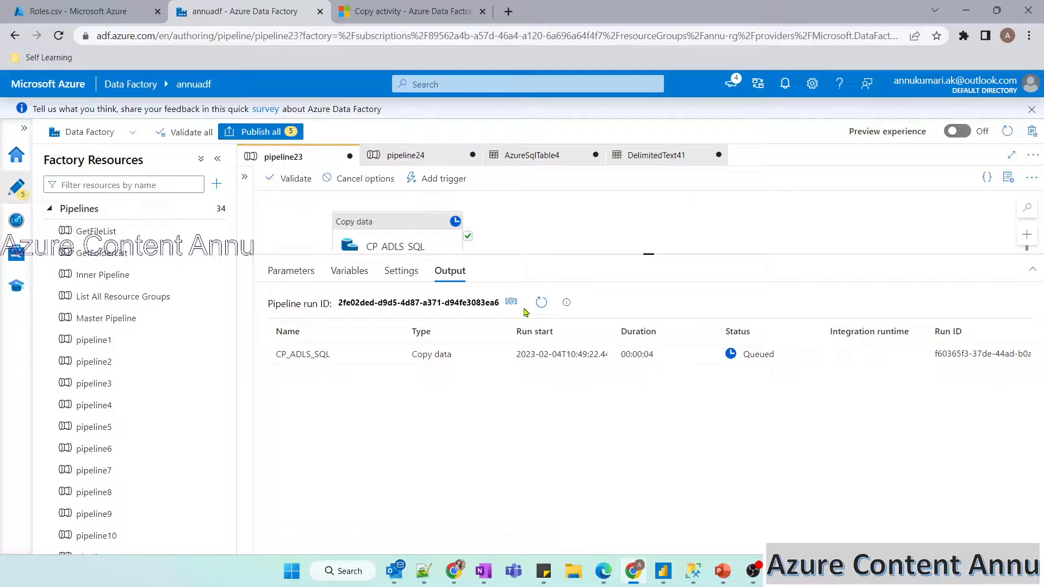
Review the Roles.csv source rows and the existing query results while the debug run is in progress.
click(119, 6)
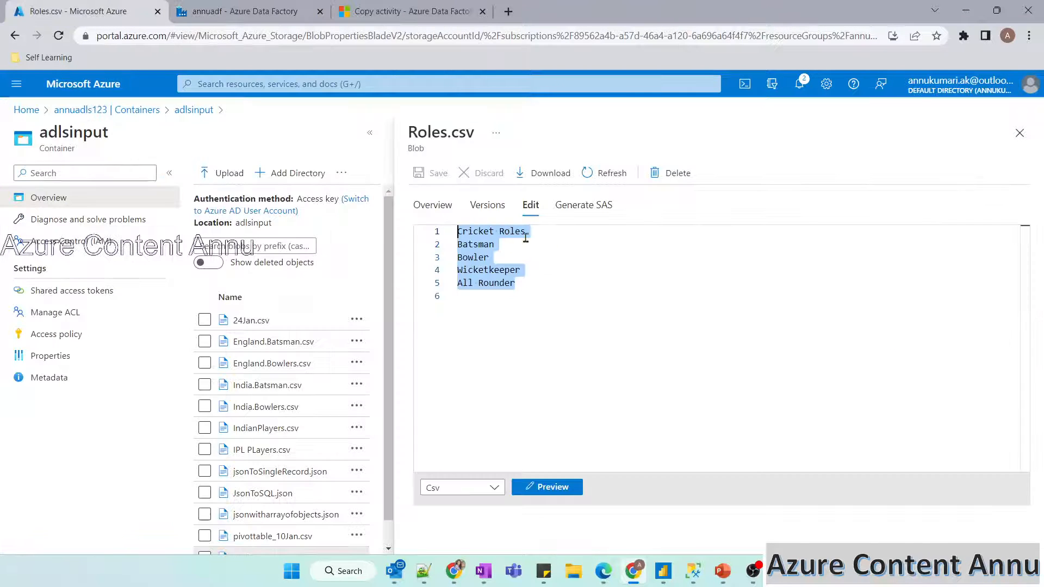
key(alt+Tab)
click(446, 241)
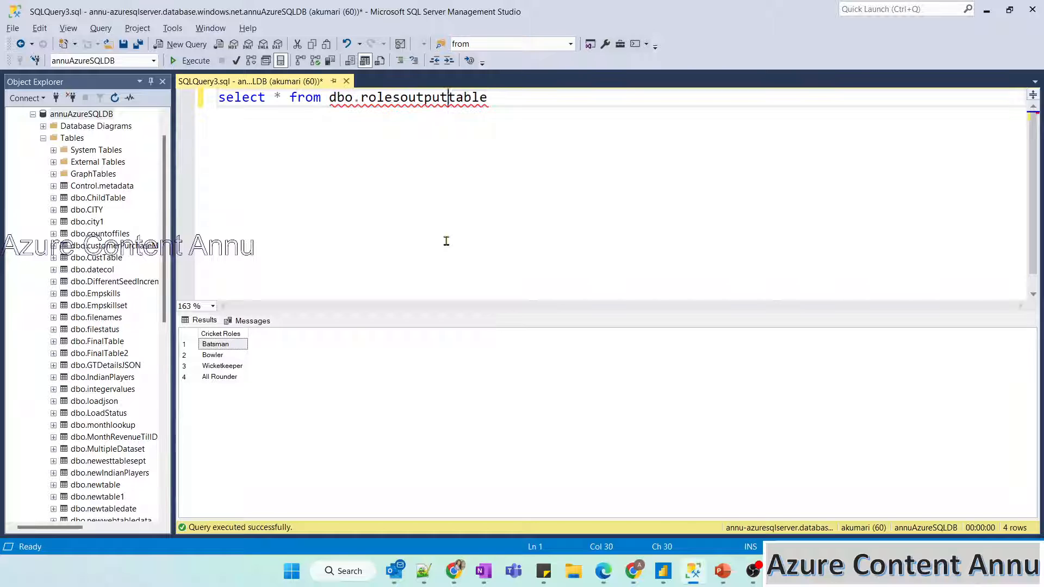
key(alt+Tab)
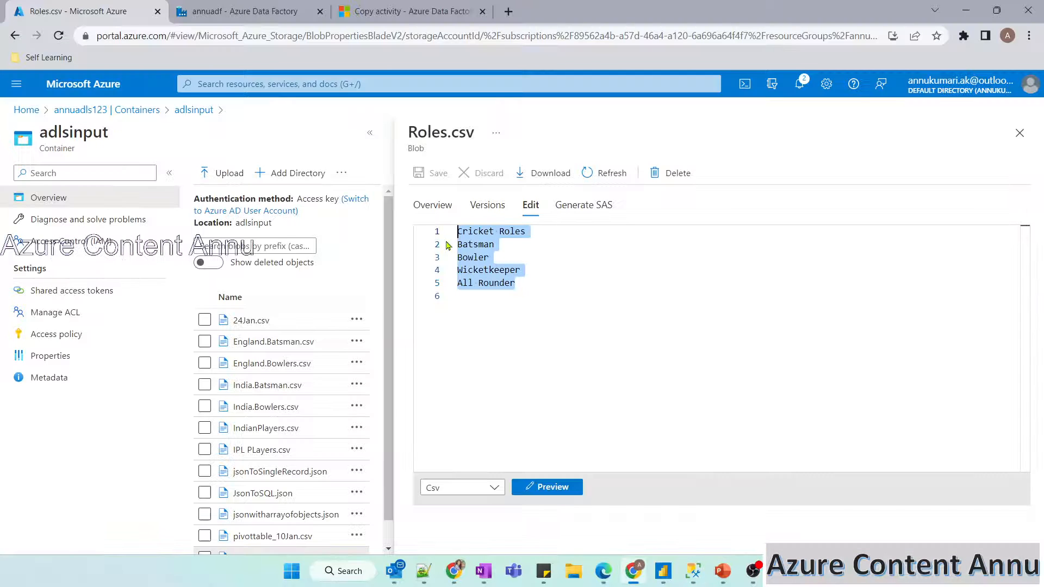
Refresh the debug run status, rerun the query on dbo.rolesoutputtable and highlight result rows 5 to 8.
click(307, 9)
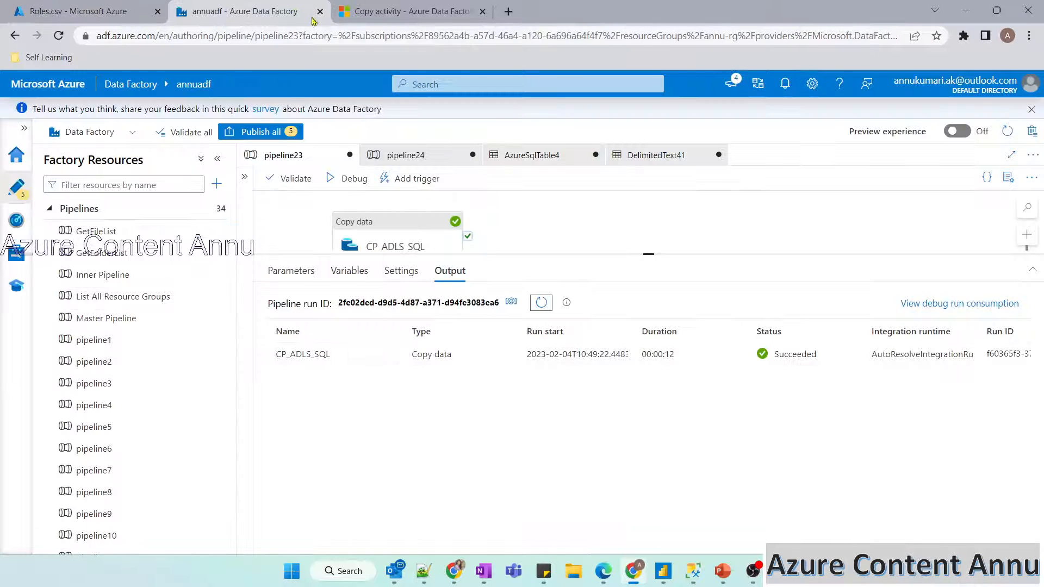
click(539, 304)
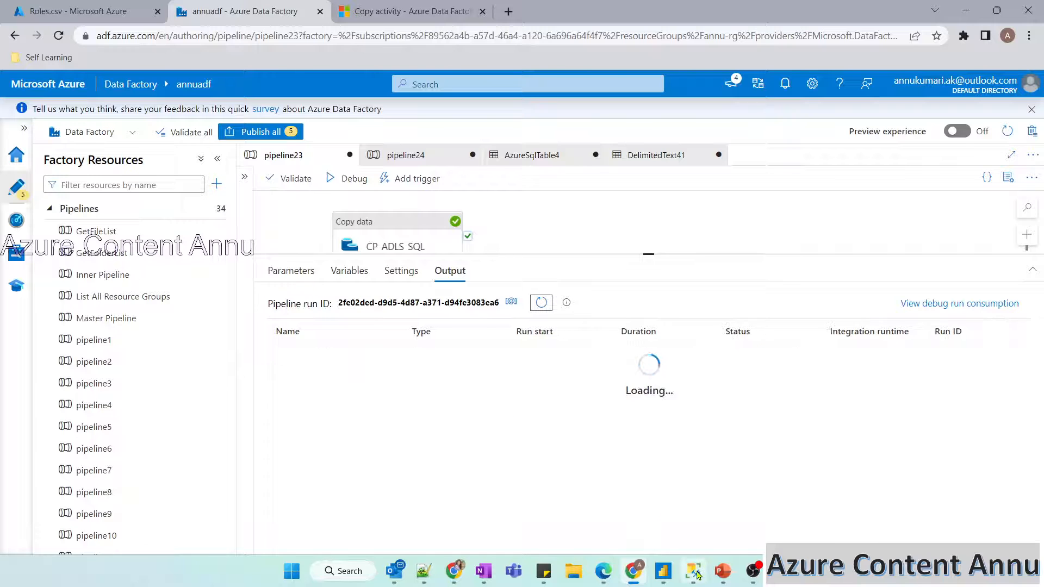
click(693, 571)
click(190, 60)
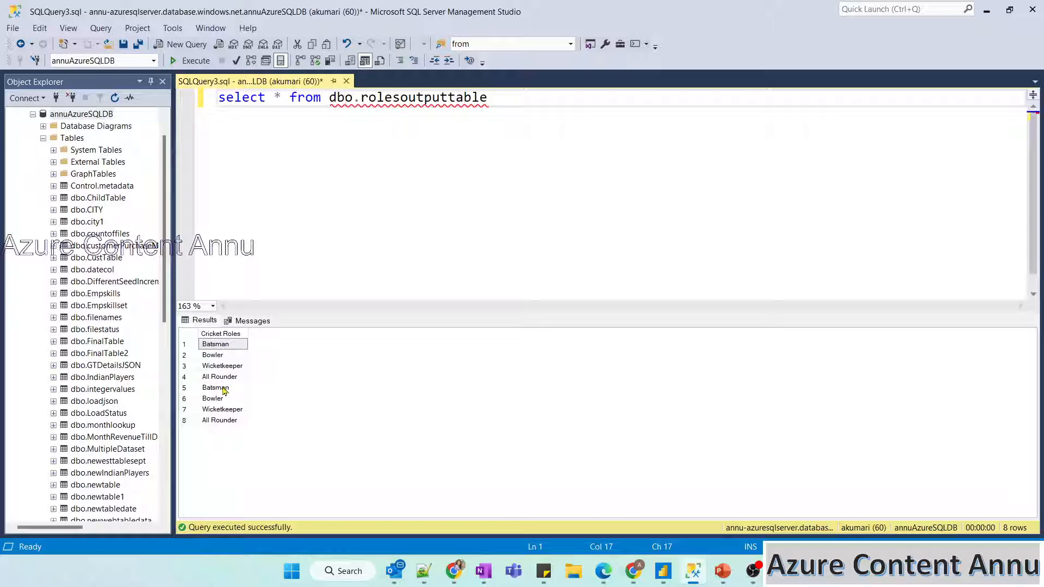
drag(222, 388, 223, 420)
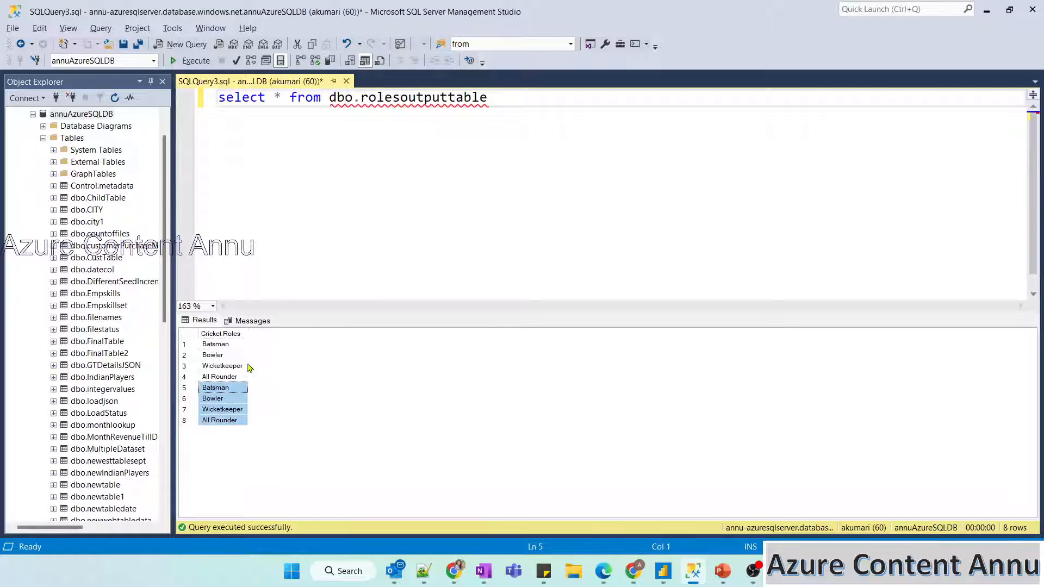
Examine the Pre-copy script option of the CP_ADLS_SQL sink alongside the query results and the Roles.csv source data.
key(alt+Tab)
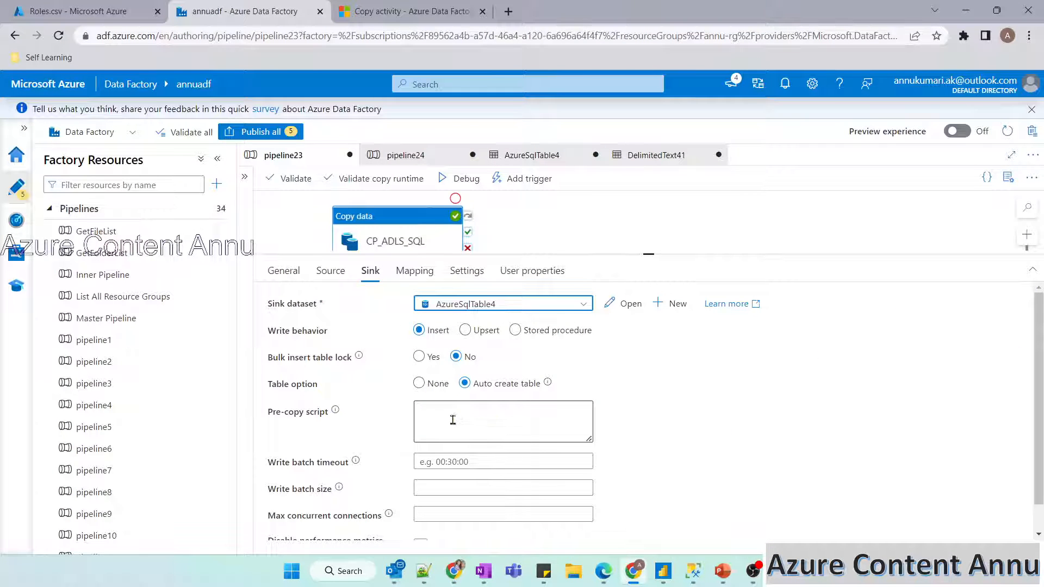
click(451, 419)
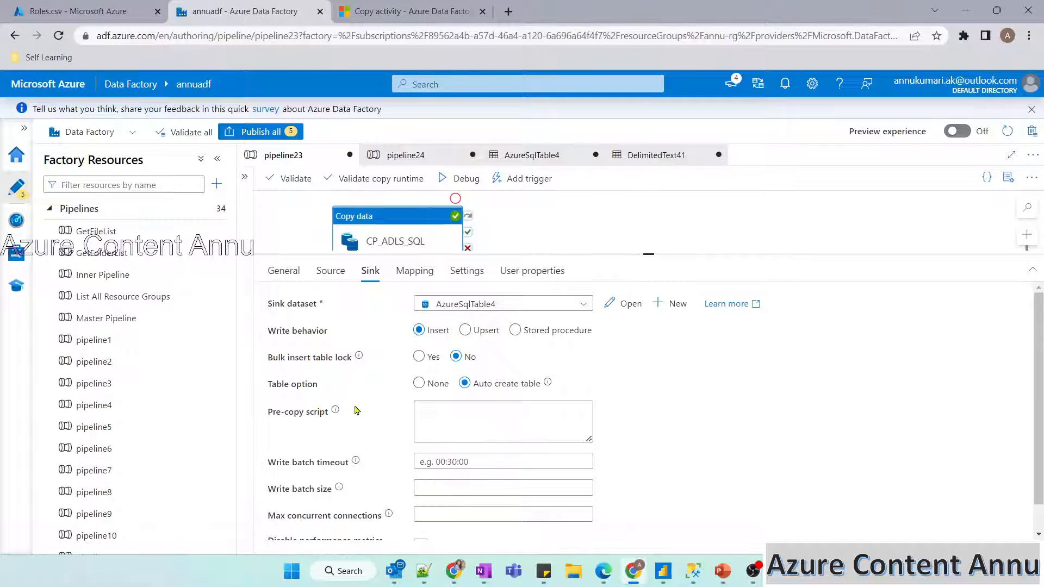
key(alt+Tab)
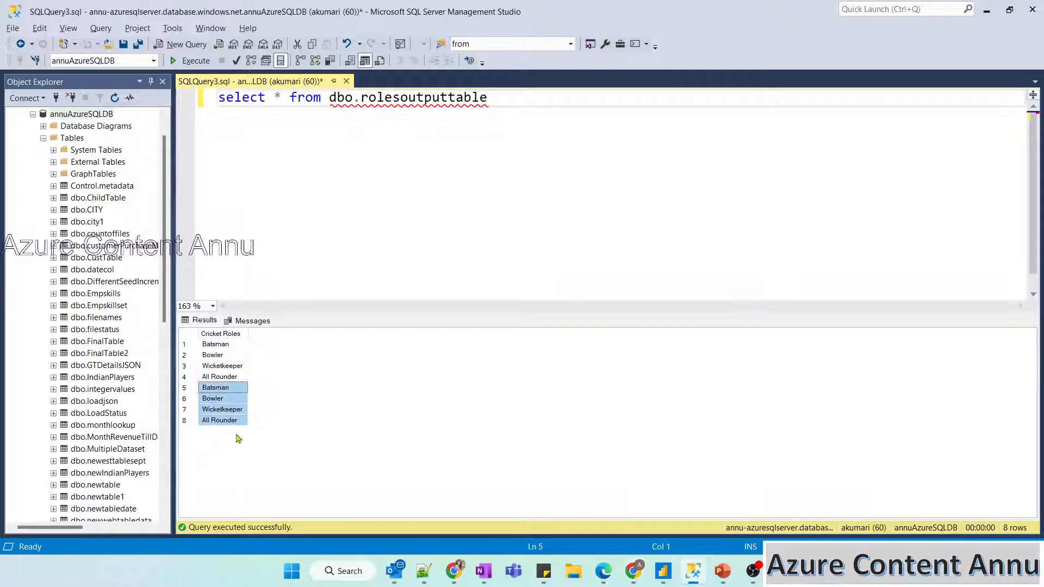
key(alt+Tab)
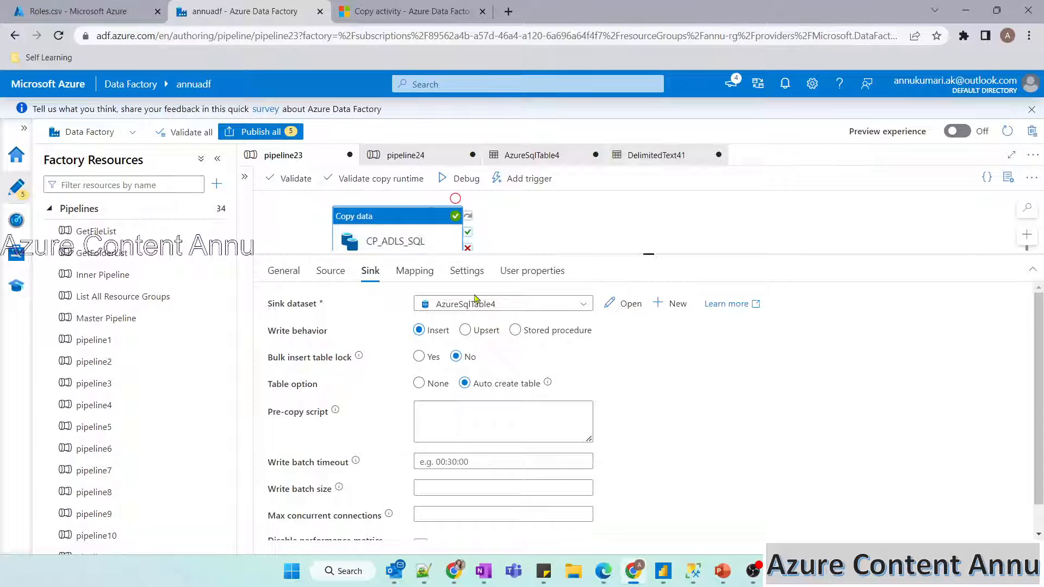
click(125, 9)
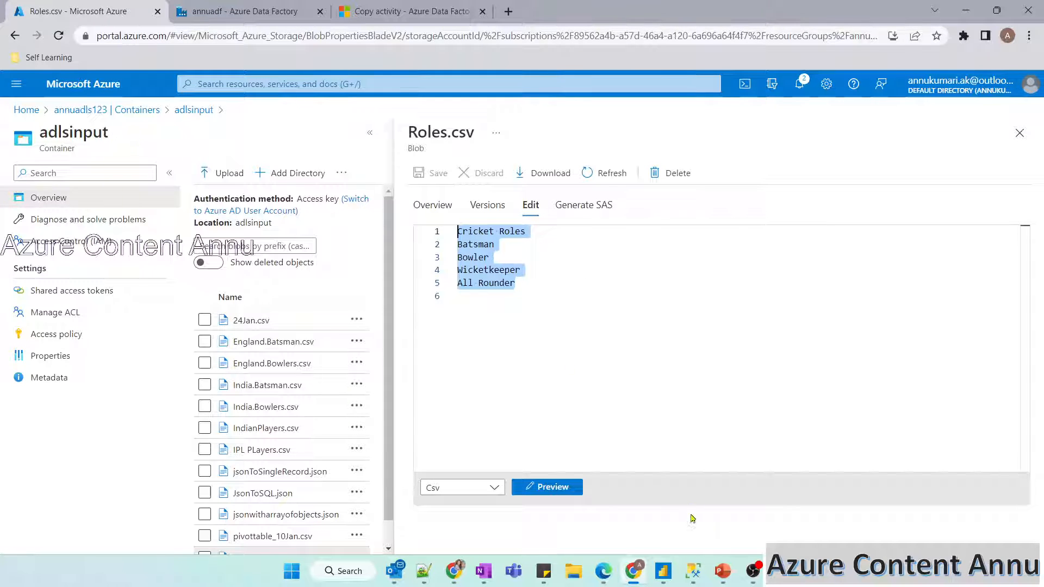
click(693, 570)
click(461, 133)
drag(566, 114, 217, 101)
Set the source dataset of the CP_SQL_ADLS copy activity in pipeline24 to AzureSqlTable1.
key(alt+Tab)
click(231, 12)
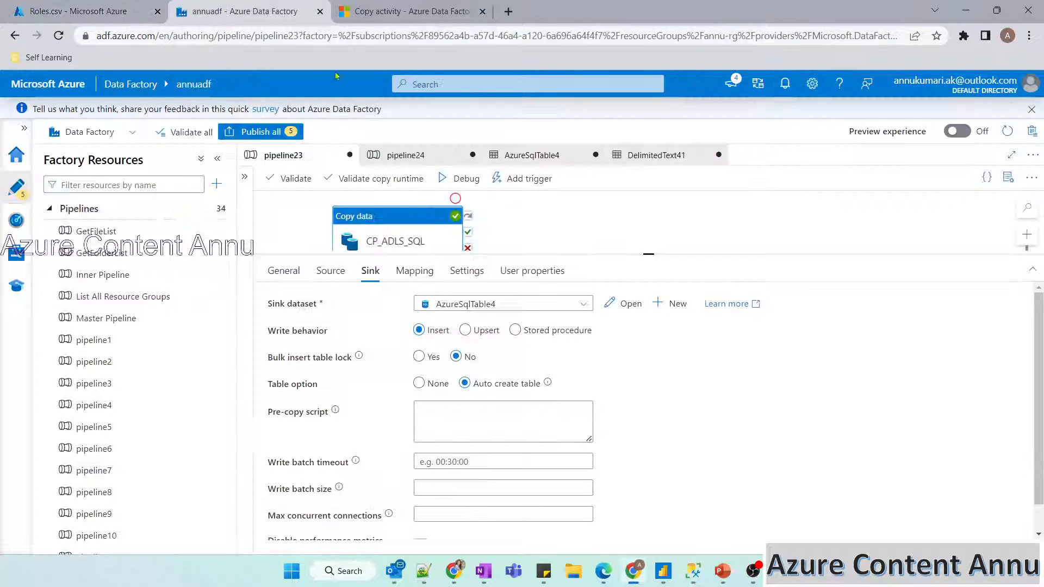
click(395, 155)
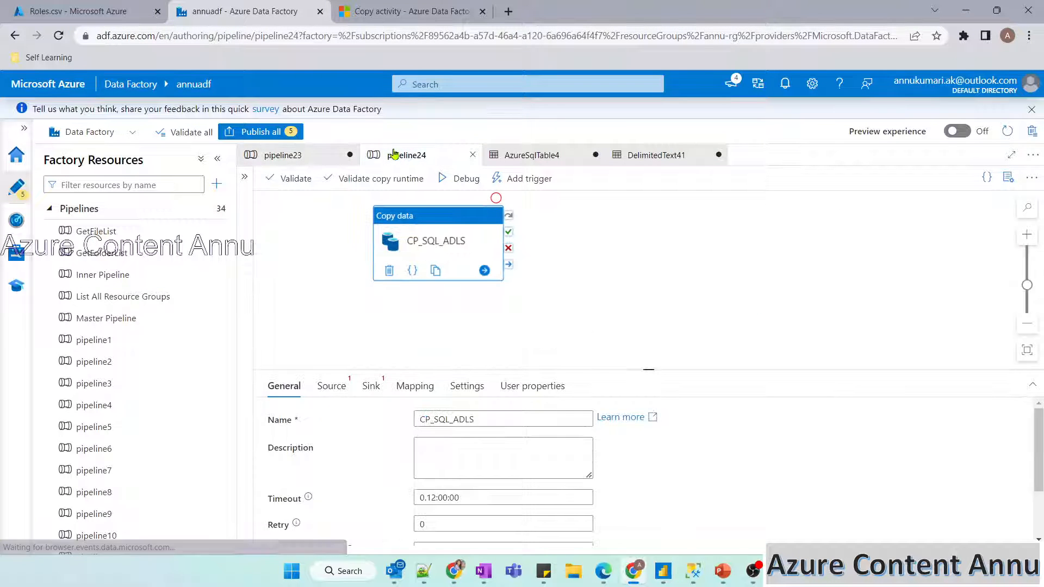
click(336, 385)
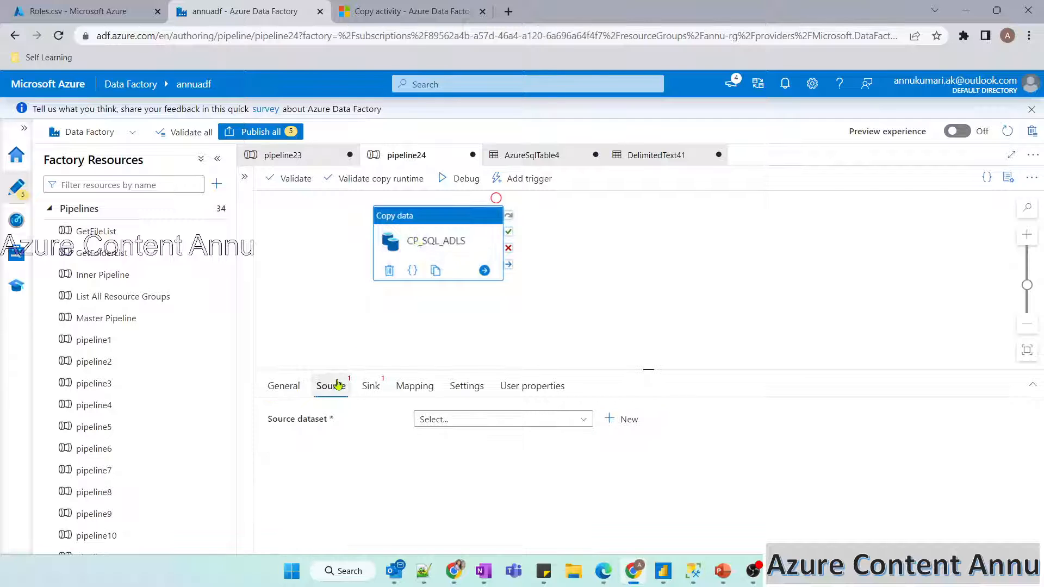
click(524, 420)
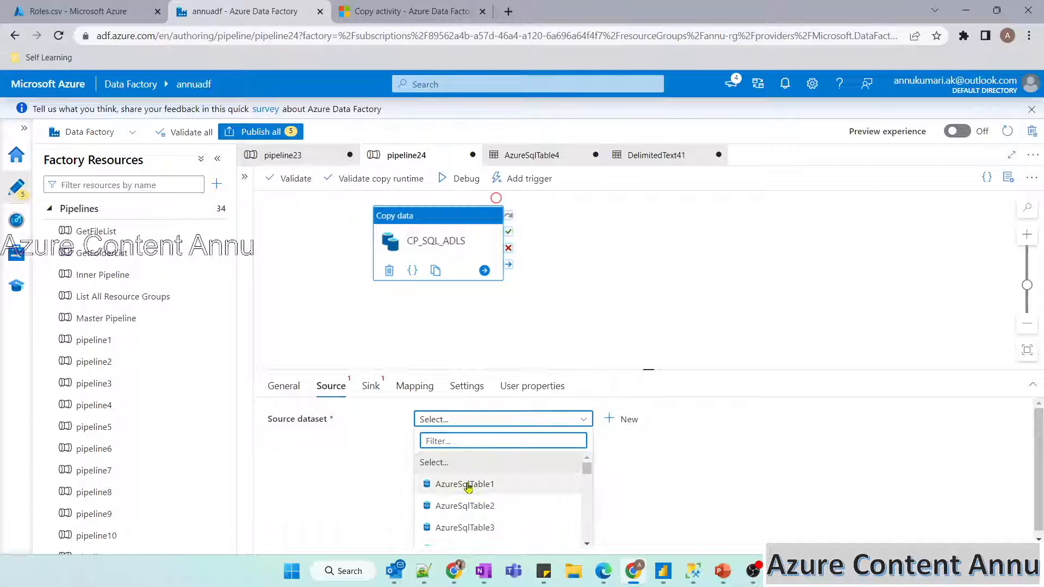
click(466, 484)
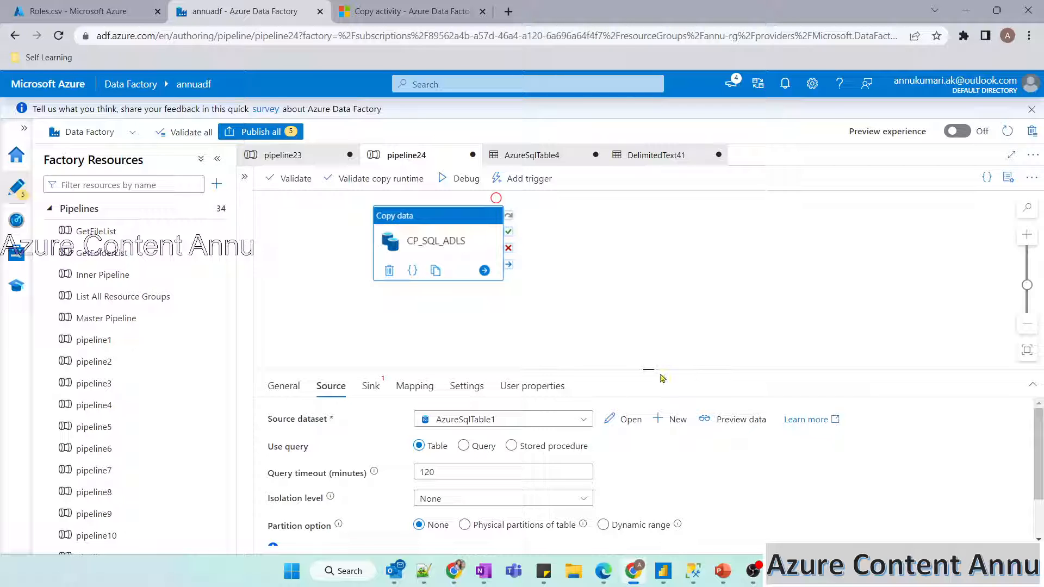
drag(652, 372, 647, 294)
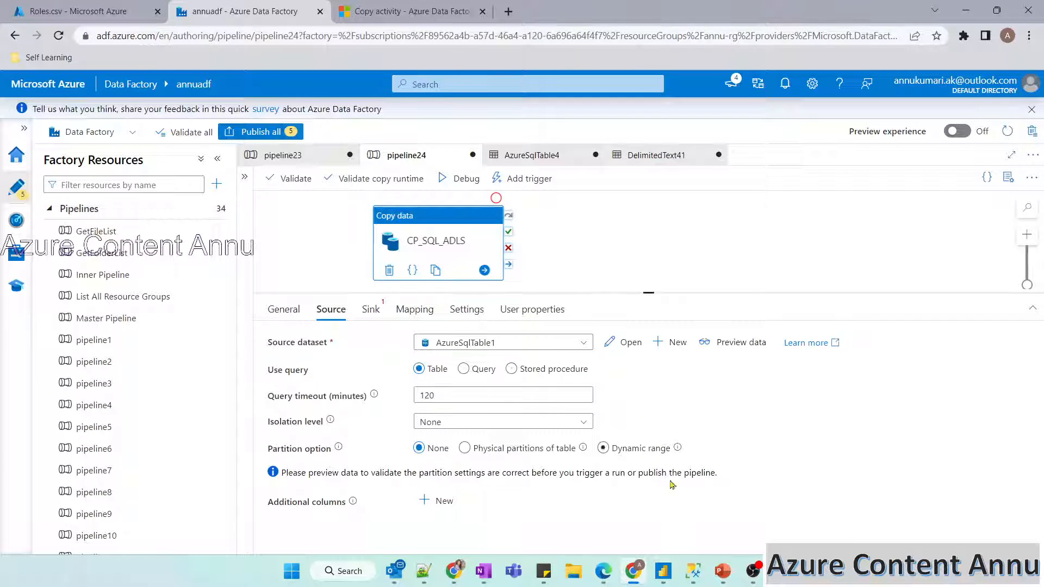
In SQL Server Management Studio, replace the query with select * from [dbo].[CITY], run it and review the rows.
click(692, 571)
click(500, 125)
key(ctrl+a)
key(Delete)
drag(87, 210, 336, 183)
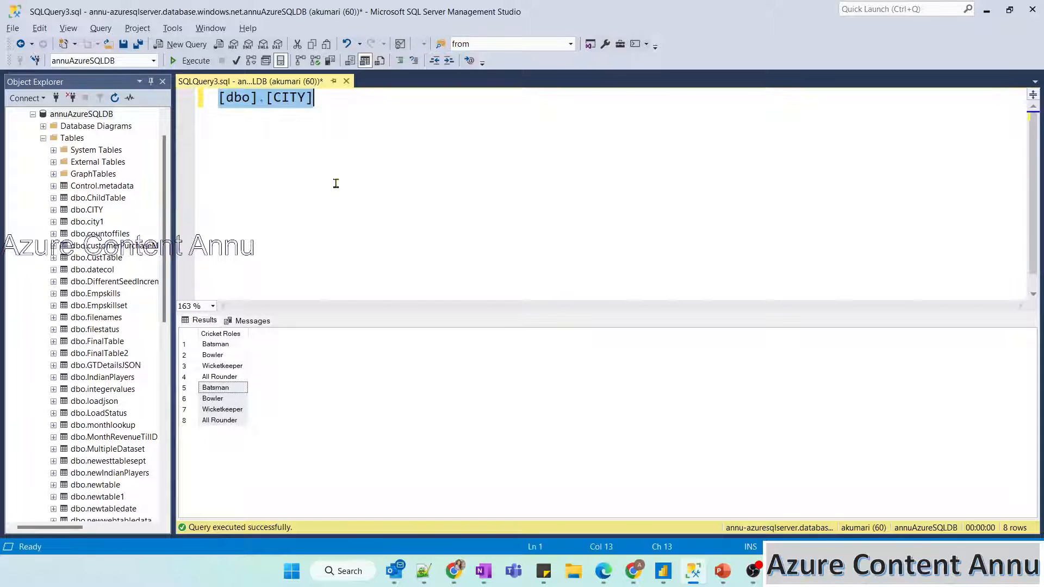
key(Home)
text(selec)
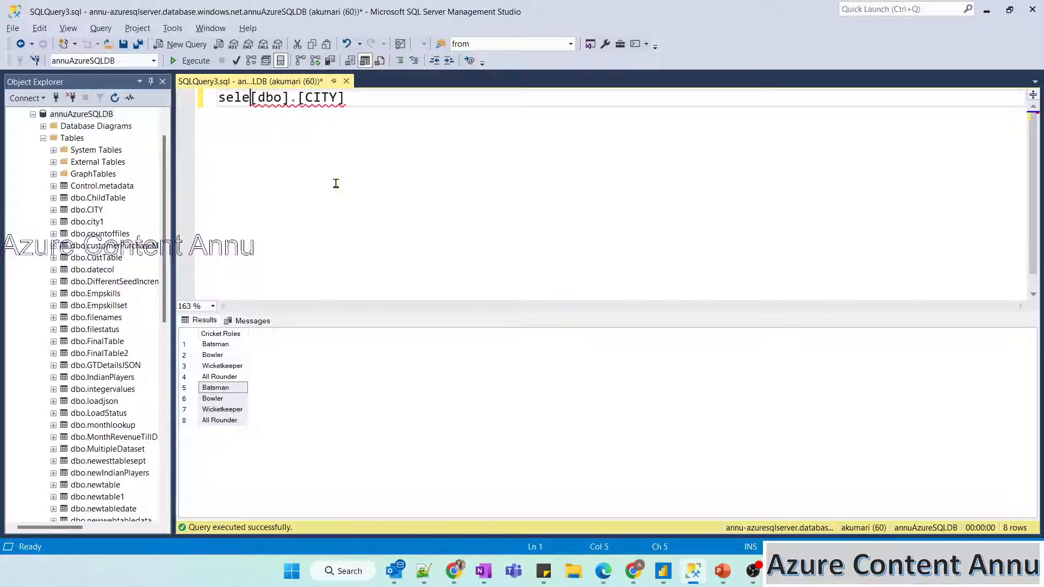
text(t * fcrom)
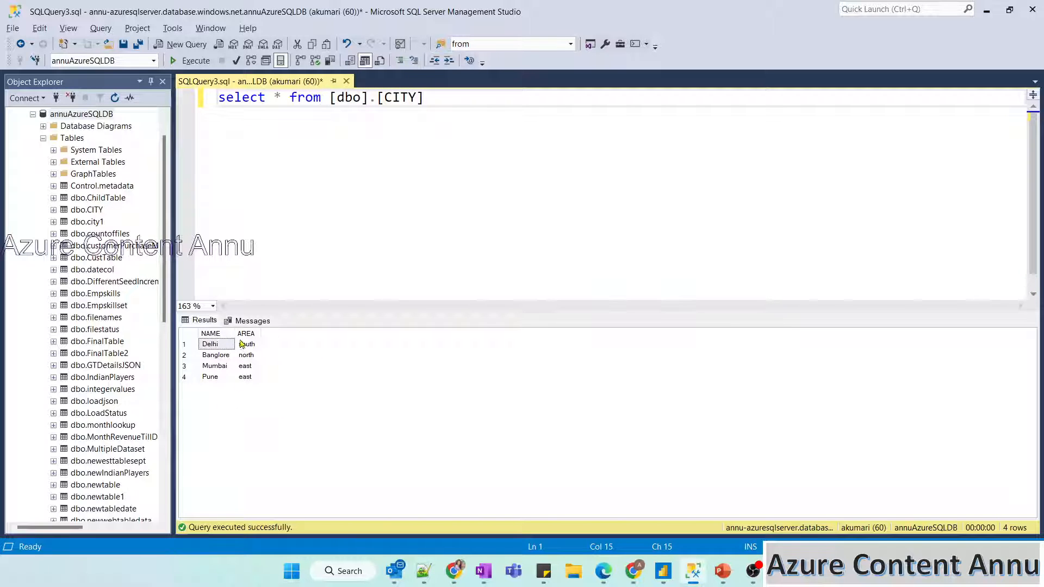
drag(424, 98, 329, 98)
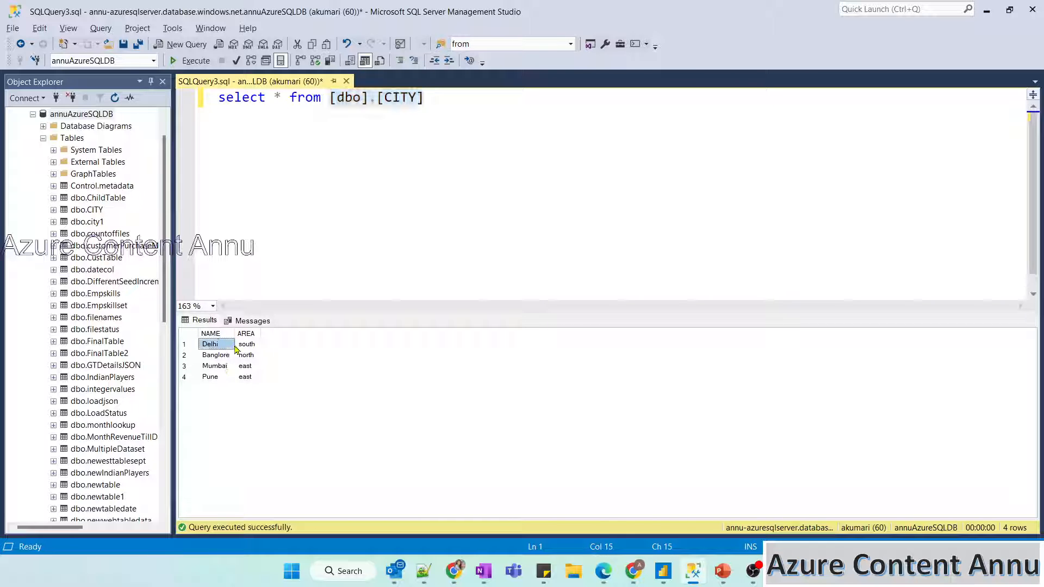
Back in Azure Data Factory, try the Query source option with select * from dbo.city, then return the source to Table.
key(alt+Tab)
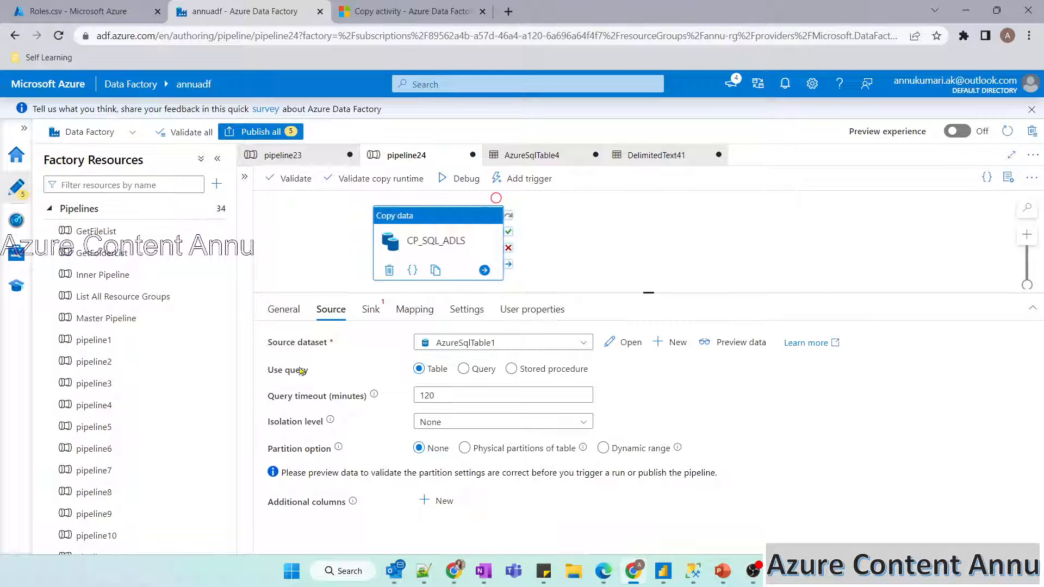
click(463, 369)
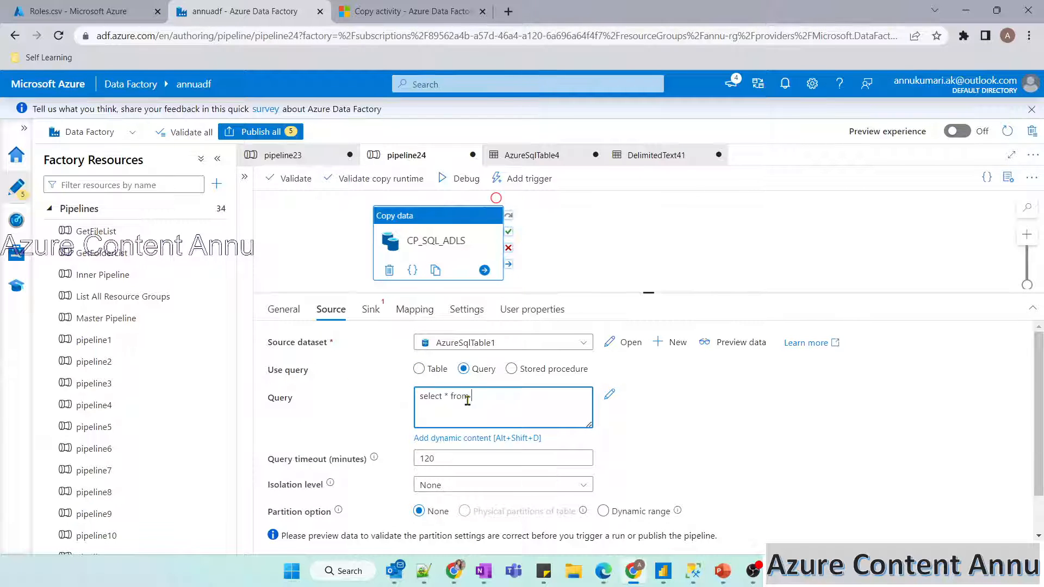
text(bo.city)
click(419, 368)
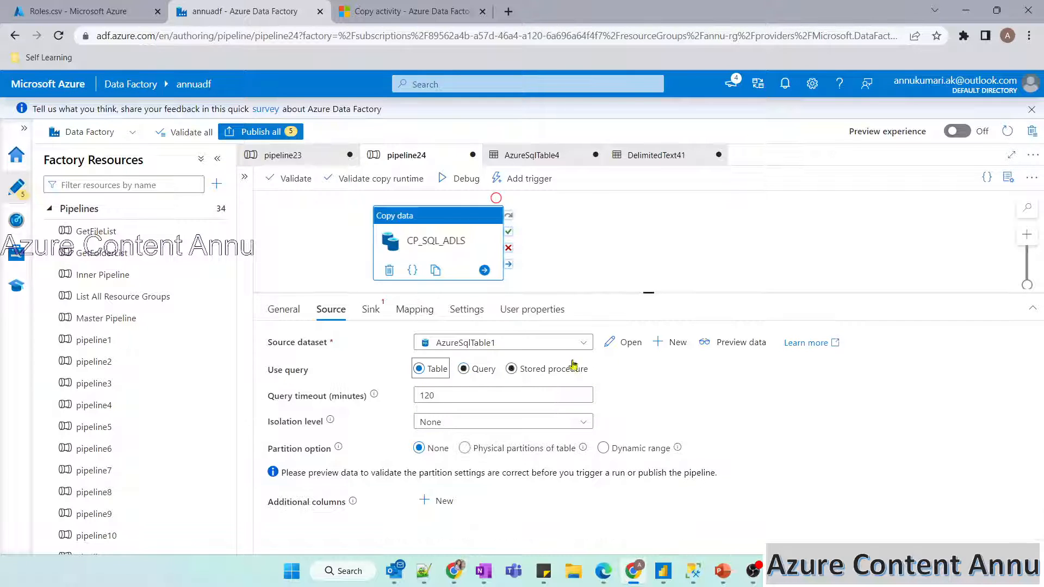
Open the AzureSqlTable1 source dataset and point it to the dbo.CITY table.
click(616, 349)
click(413, 406)
click(642, 387)
double_click(672, 386)
text(c)
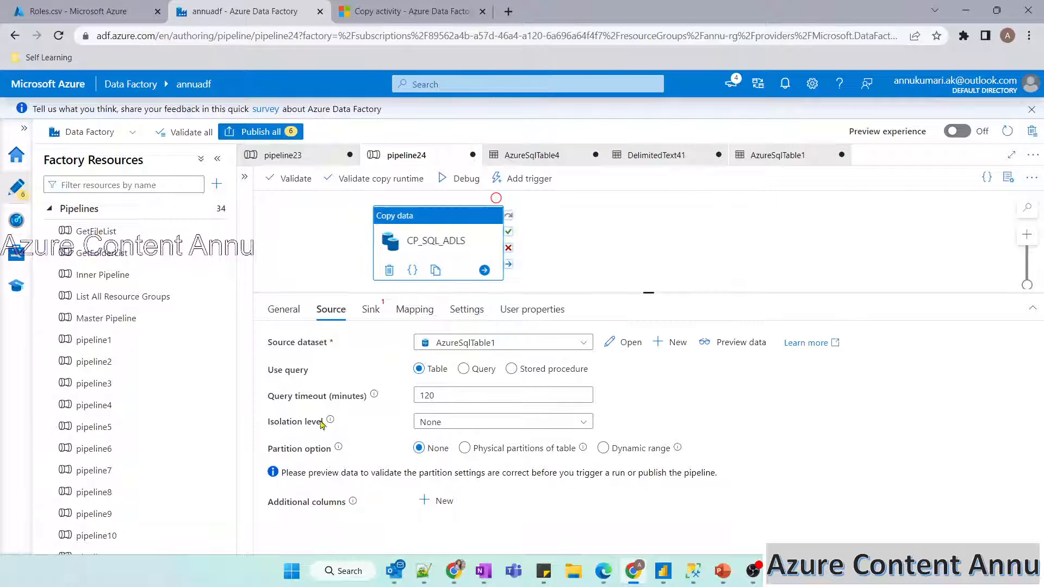
Examine the source's isolation level, partition and additional column options, leaving Partition option at None.
click(464, 422)
click(435, 437)
click(464, 448)
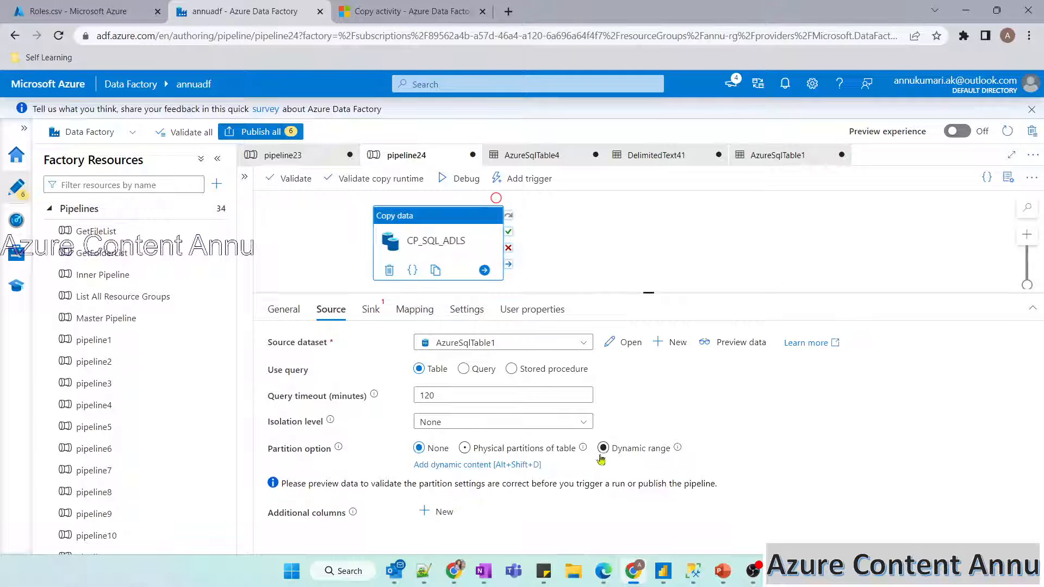
click(603, 449)
click(419, 448)
click(464, 447)
click(435, 447)
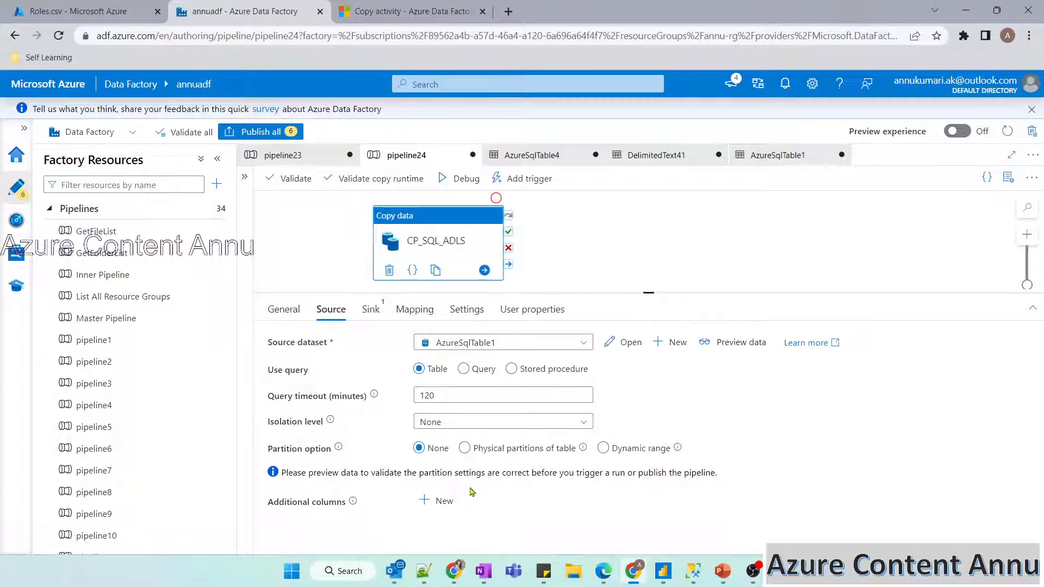
click(446, 507)
Start a new delimited text sink dataset on Azure Data Lake Storage Gen2 using the DS_ADLS linked service.
click(370, 308)
click(617, 343)
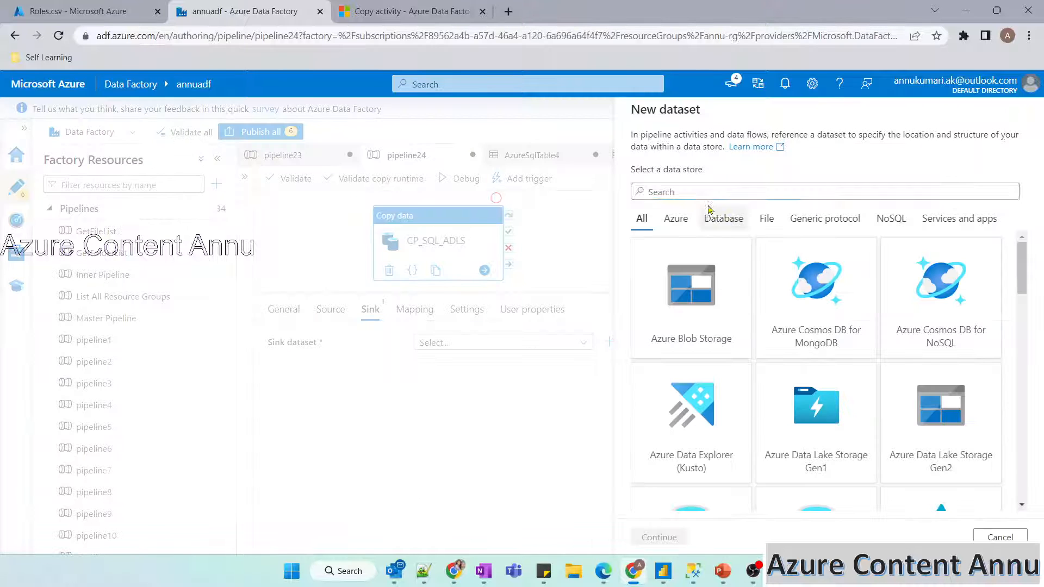
text(gen2)
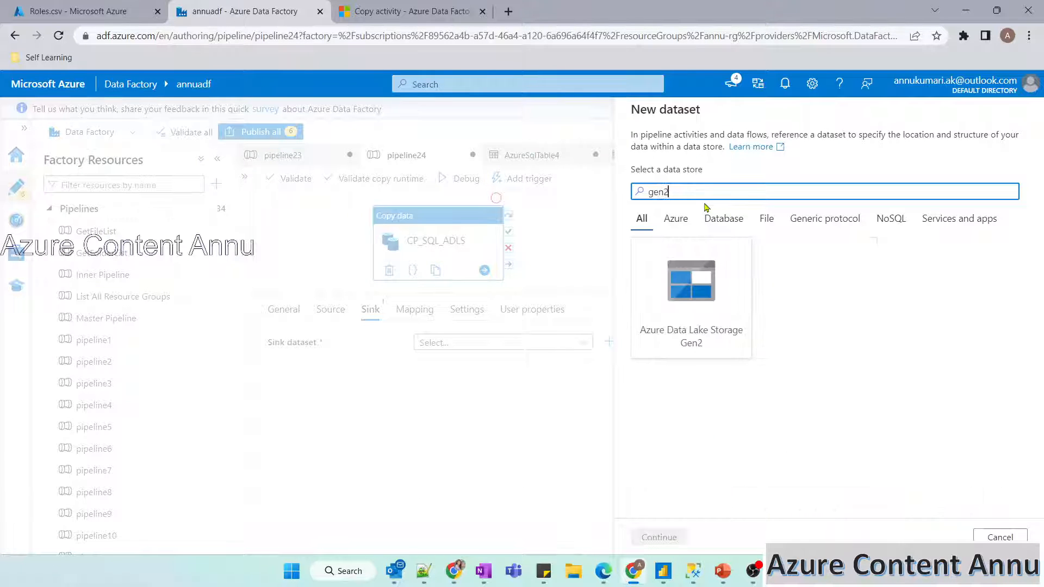
click(694, 321)
click(662, 538)
click(899, 223)
click(660, 537)
click(686, 194)
click(682, 279)
Set the sink file path to tablepoutput/cityoutputfile.csv with first row as header and no schema import, and create the dataset.
click(674, 234)
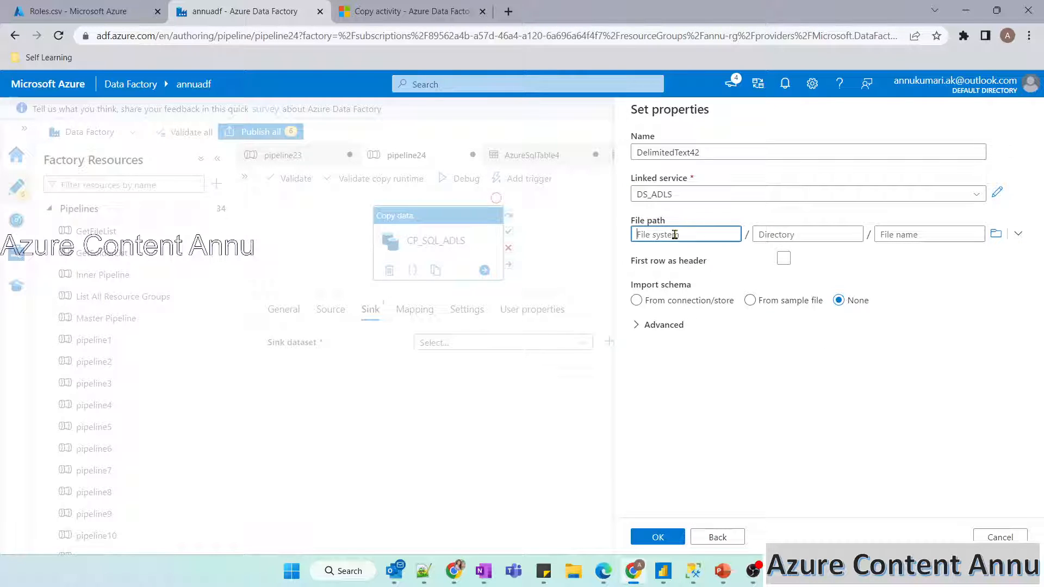
text(tablepou)
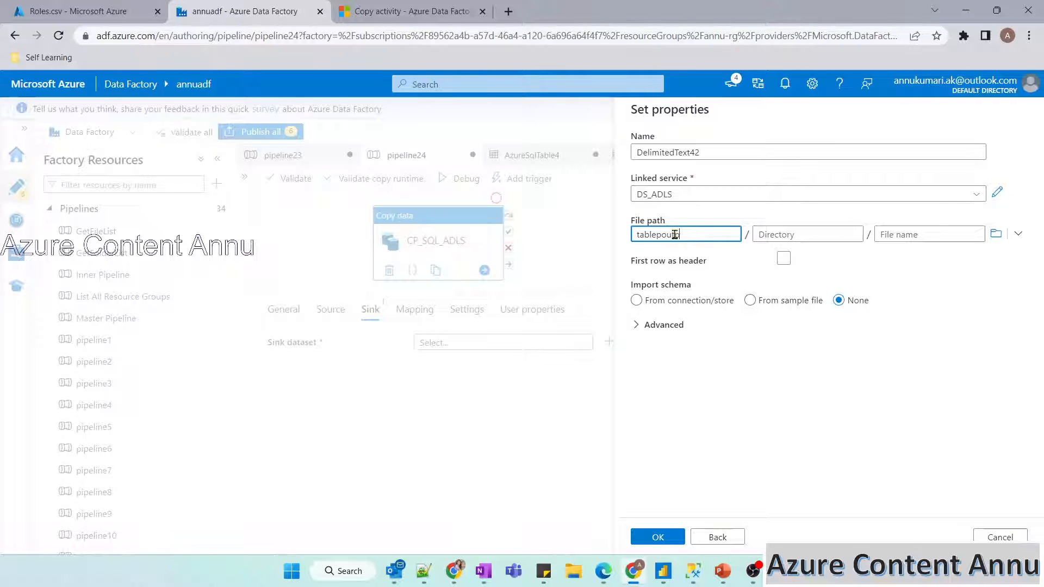
text(tput)
click(904, 234)
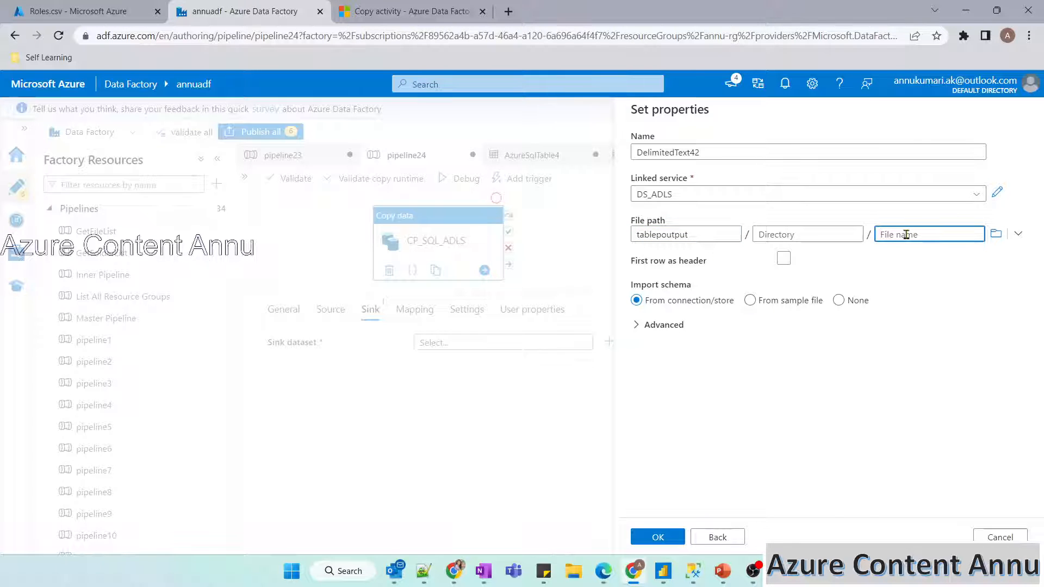
text(cityoutputfile)
click(781, 261)
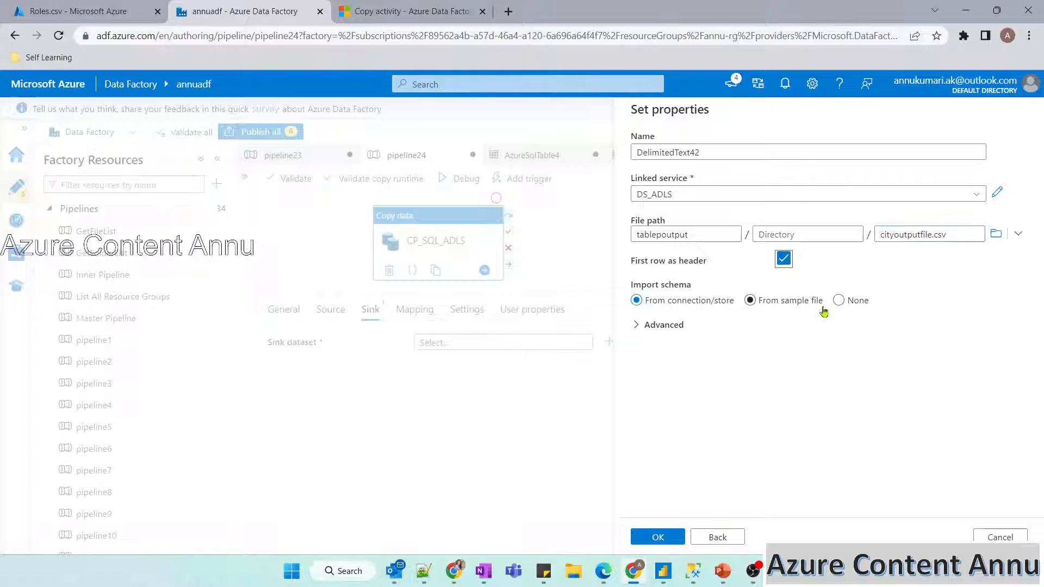
click(837, 301)
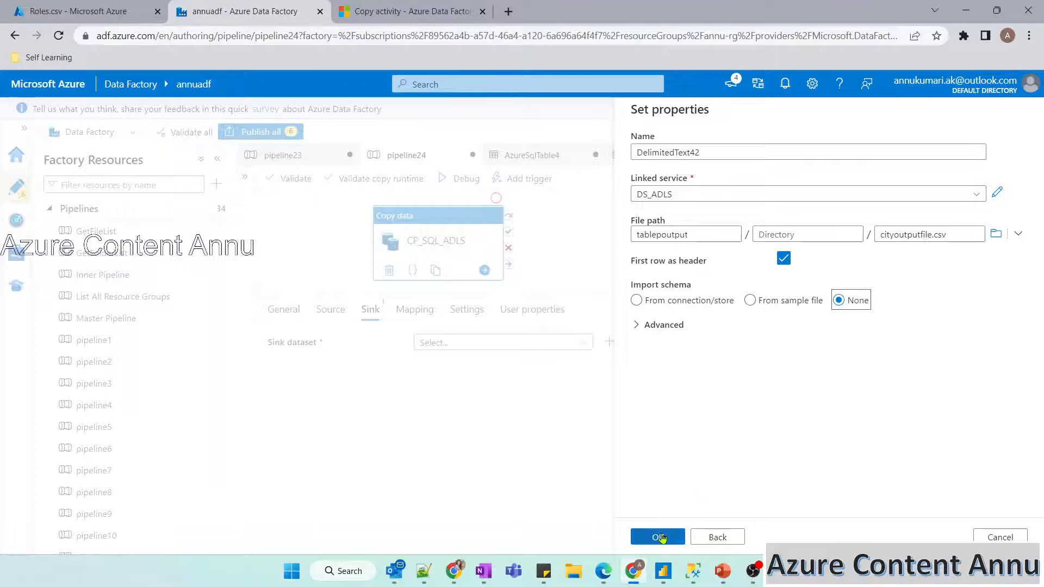
click(660, 537)
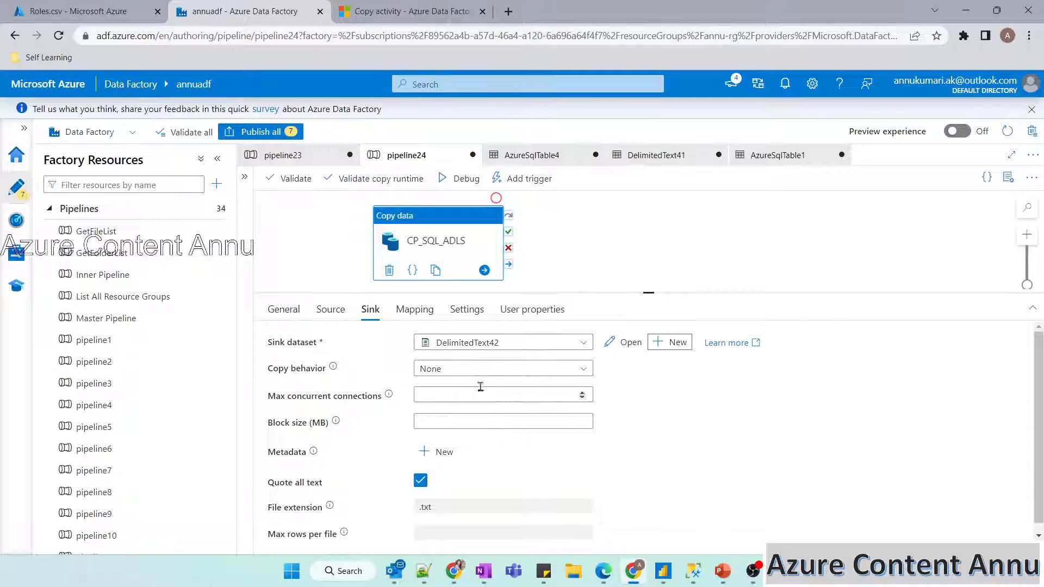
Compare the CP_SQL_ADLS sink settings with the pipeline23 sink and look at the Copy behavior options.
click(301, 158)
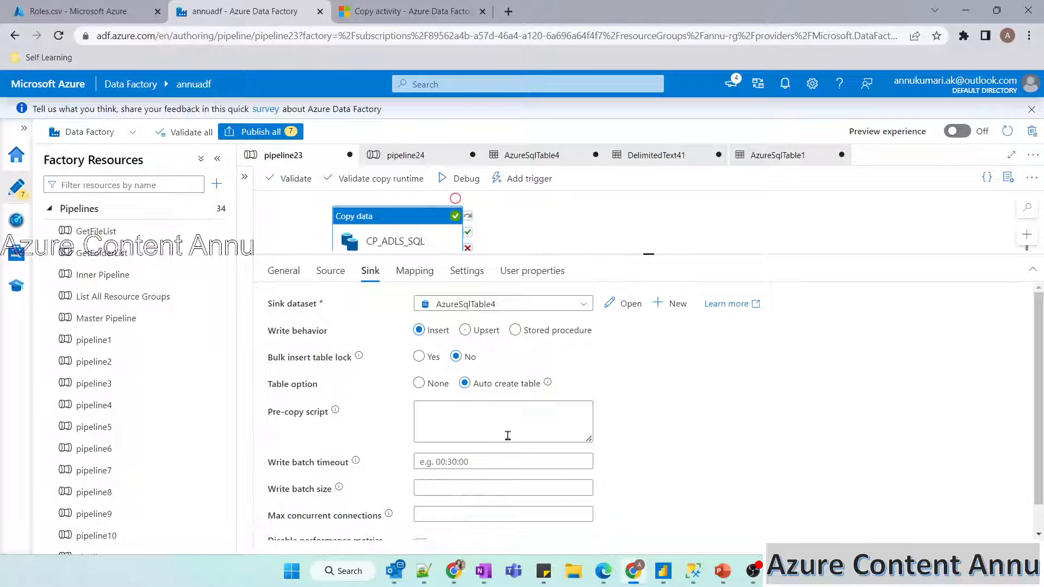
click(383, 158)
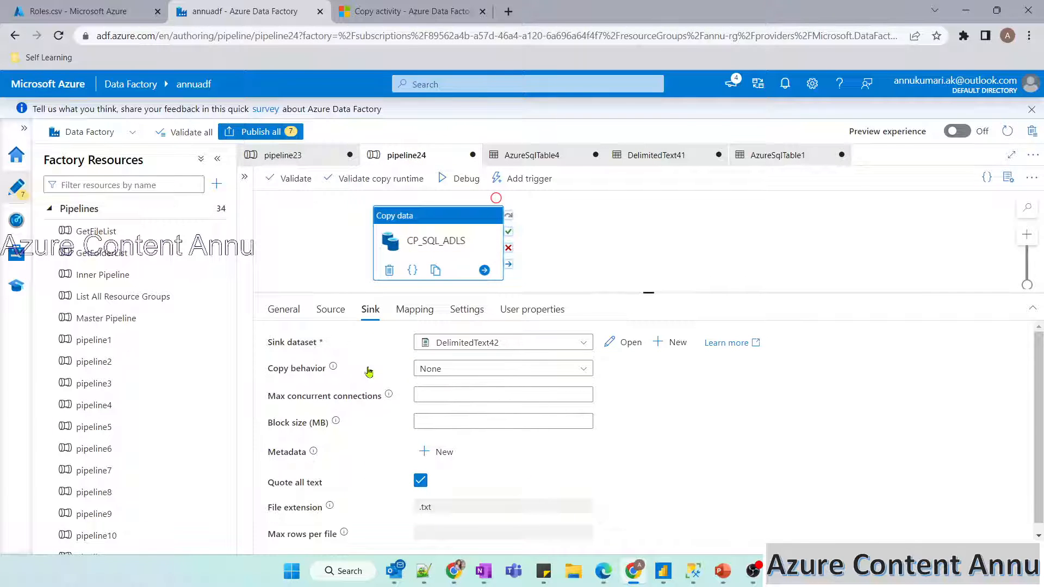
click(506, 369)
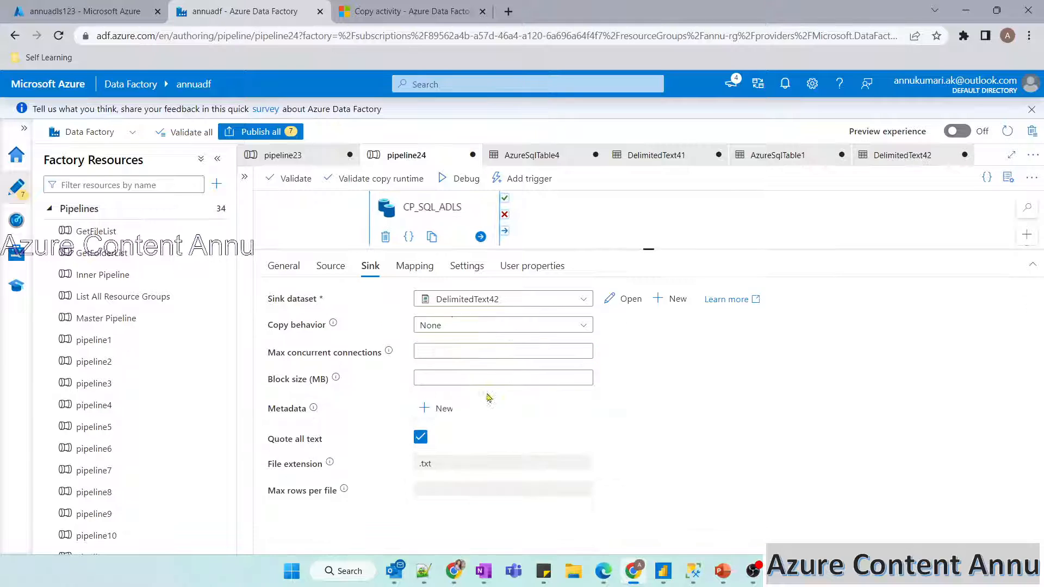
Import the schemas into the CP_SQL_ADLS mapping and move the AREA column above NAME.
click(427, 272)
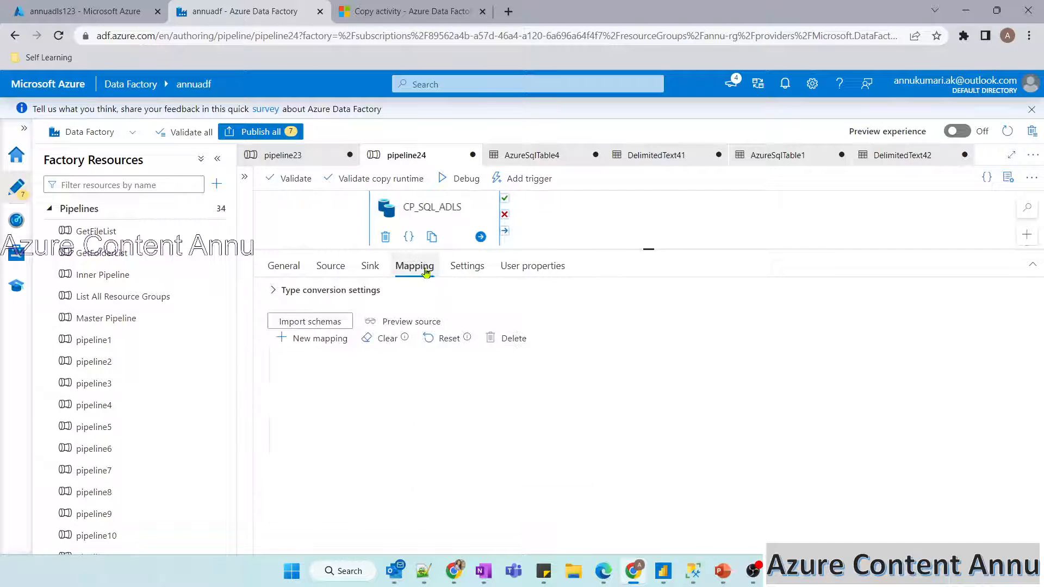
click(344, 319)
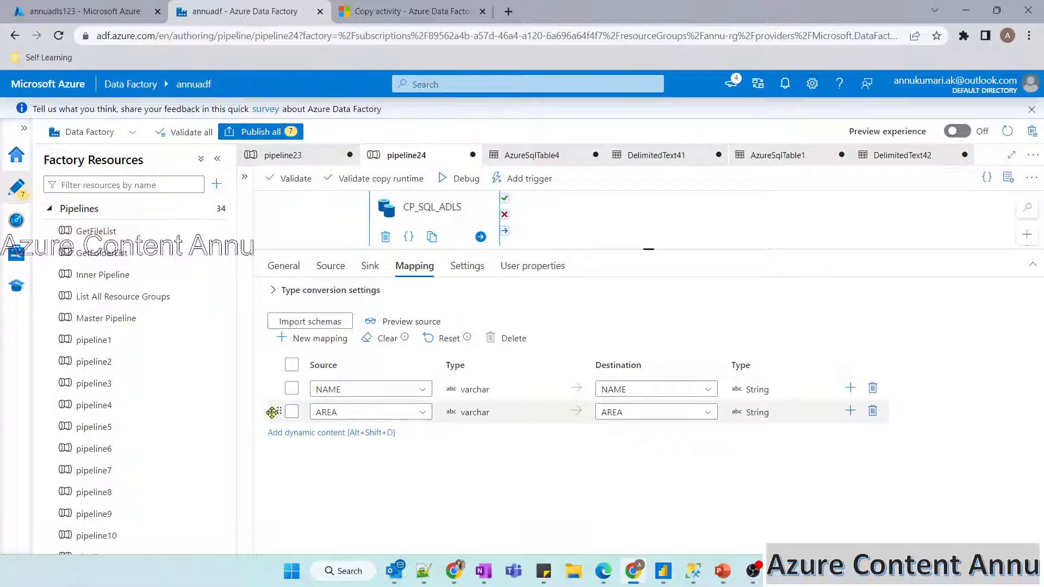
drag(273, 411, 281, 387)
click(434, 476)
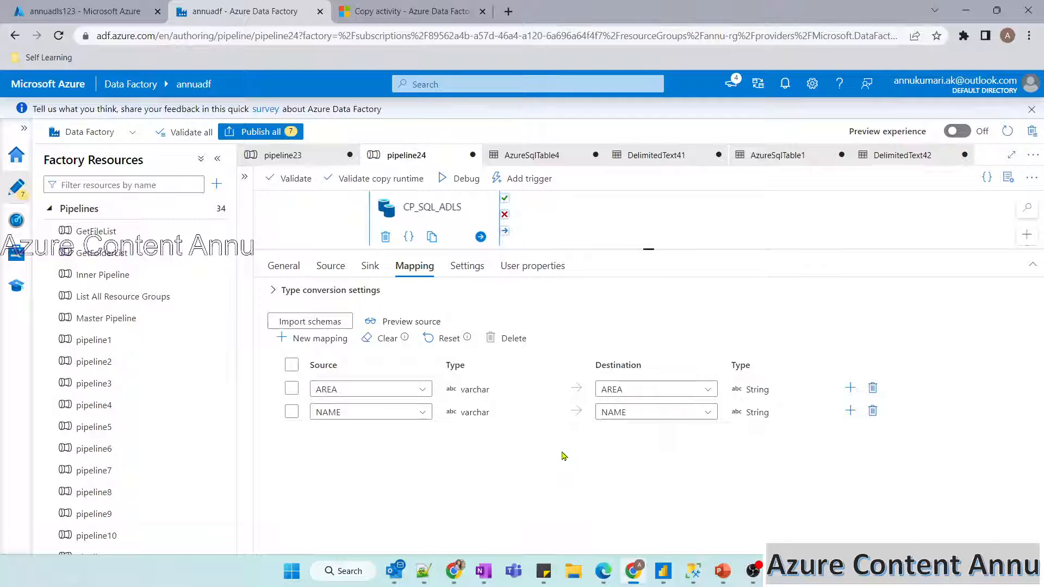
Check the CP_SQL_ADLS copy settings, including Enable logging, and start a debug run of pipeline24.
click(469, 267)
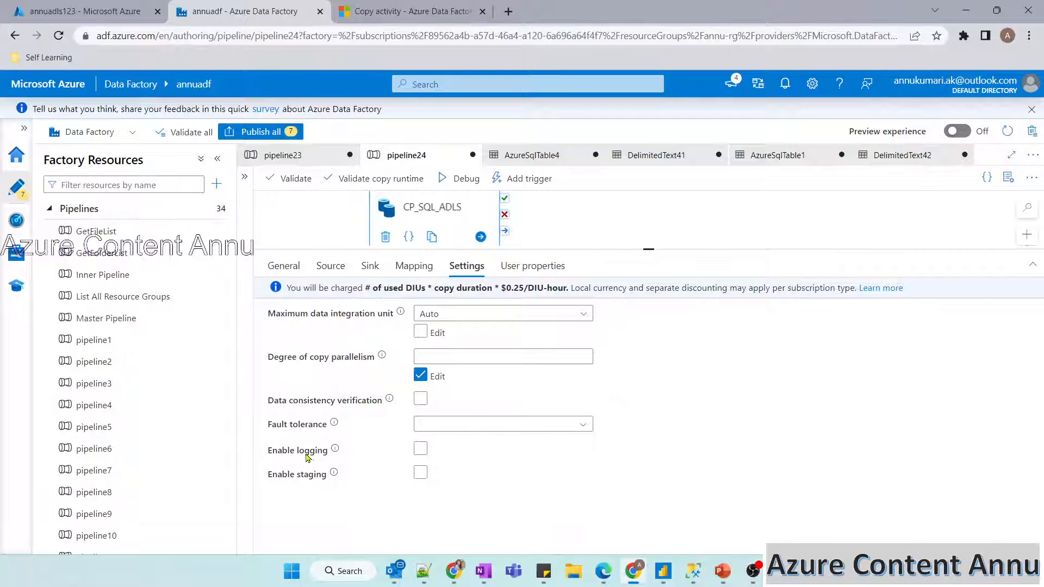
click(422, 451)
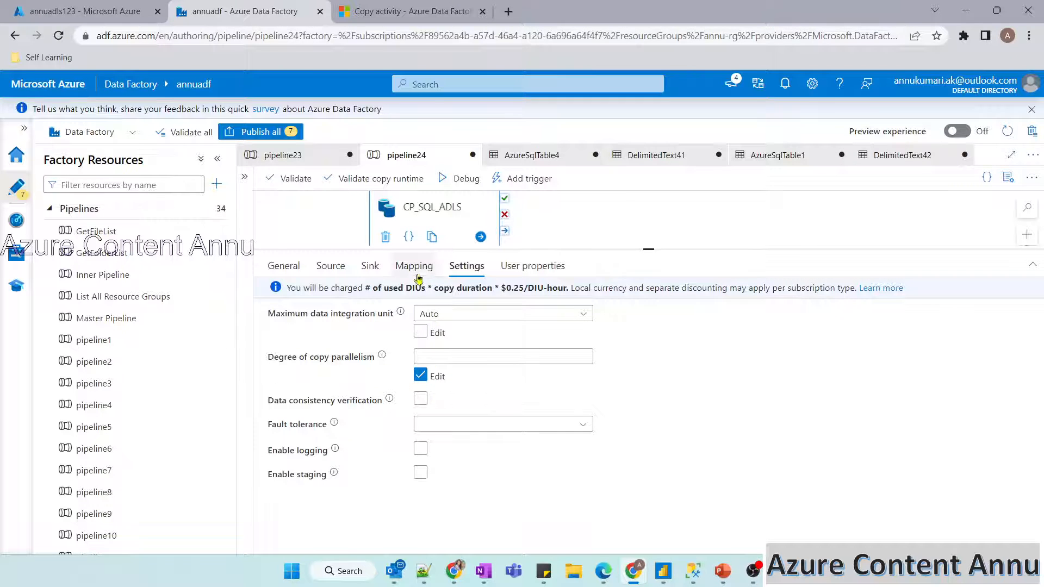
click(457, 178)
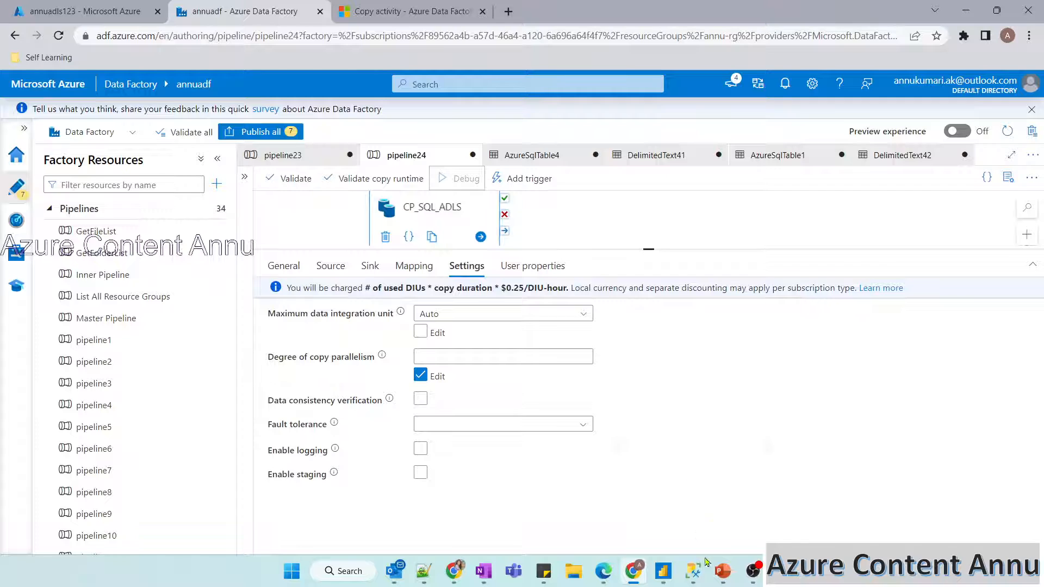
Review the dbo.CITY source rows in SQL Server Management Studio and return to the pipeline24 debug run in Azure Data Factory.
click(692, 571)
click(482, 128)
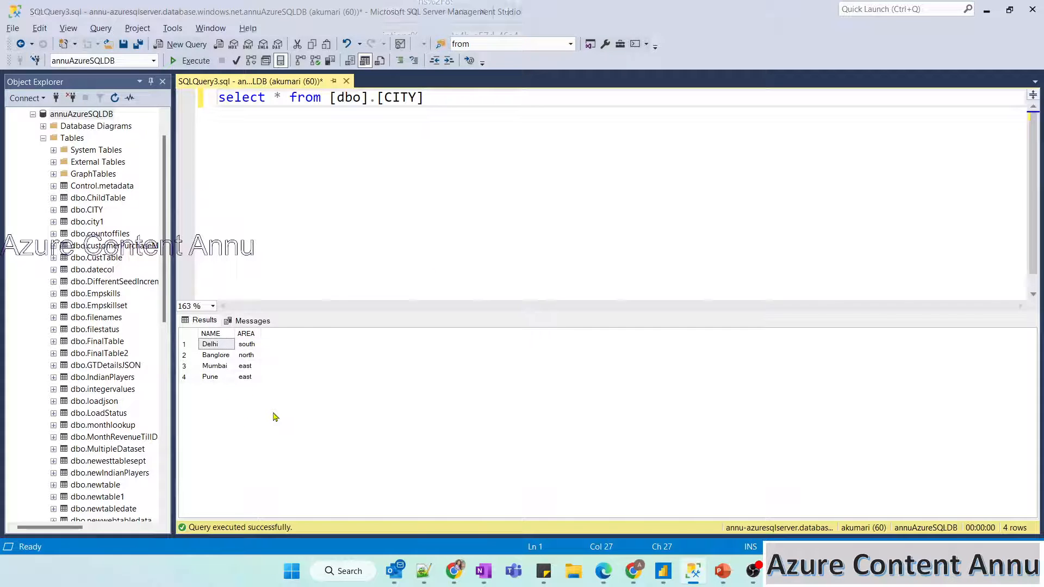
key(alt+Tab)
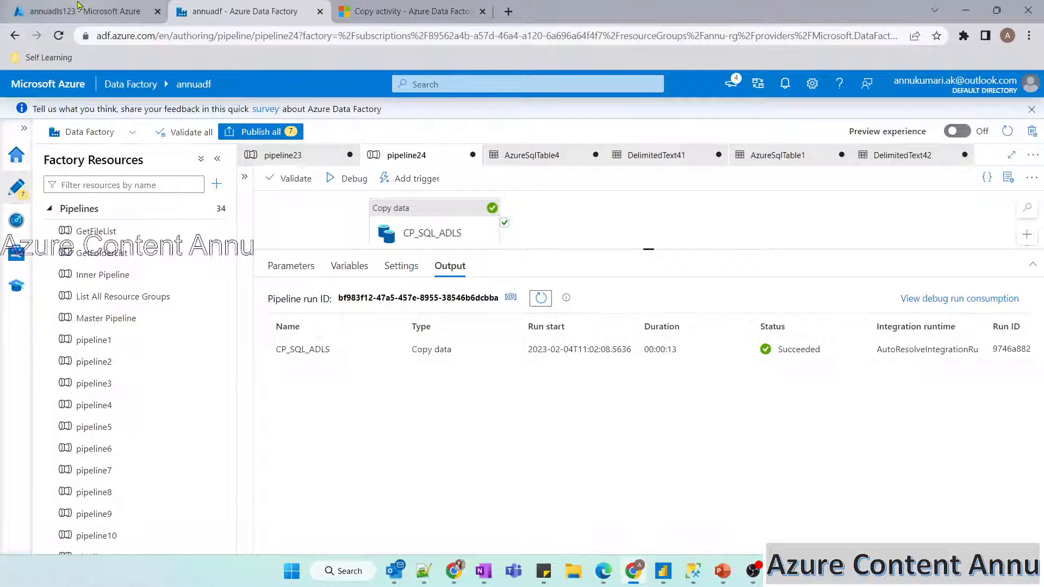
Open cityoutputfile.csv from the tablepoutput container of annuadls123 and compare its contents with the dbo.CITY rows in SQL Server Management Studio.
click(78, 6)
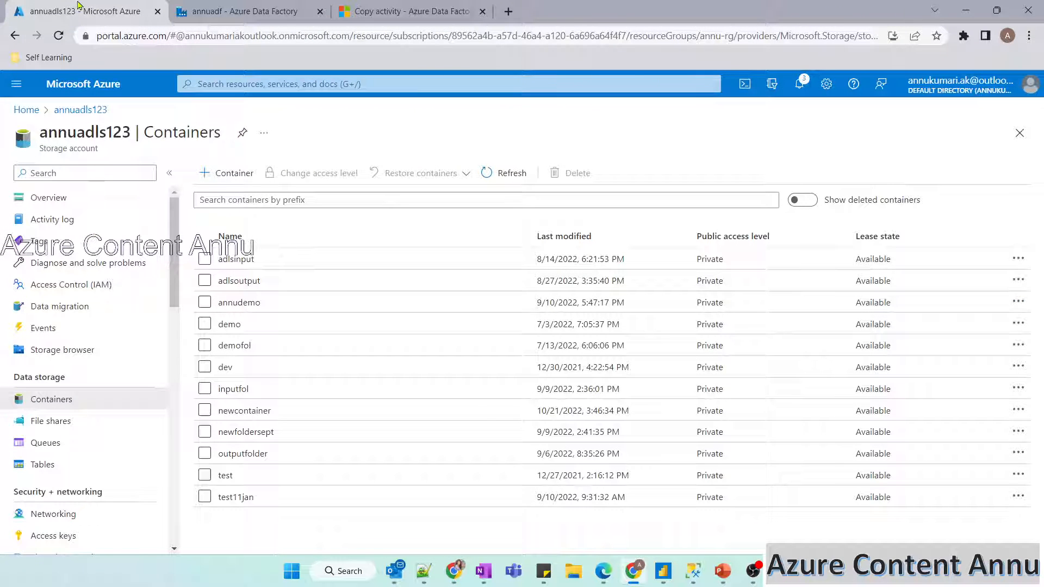
click(496, 179)
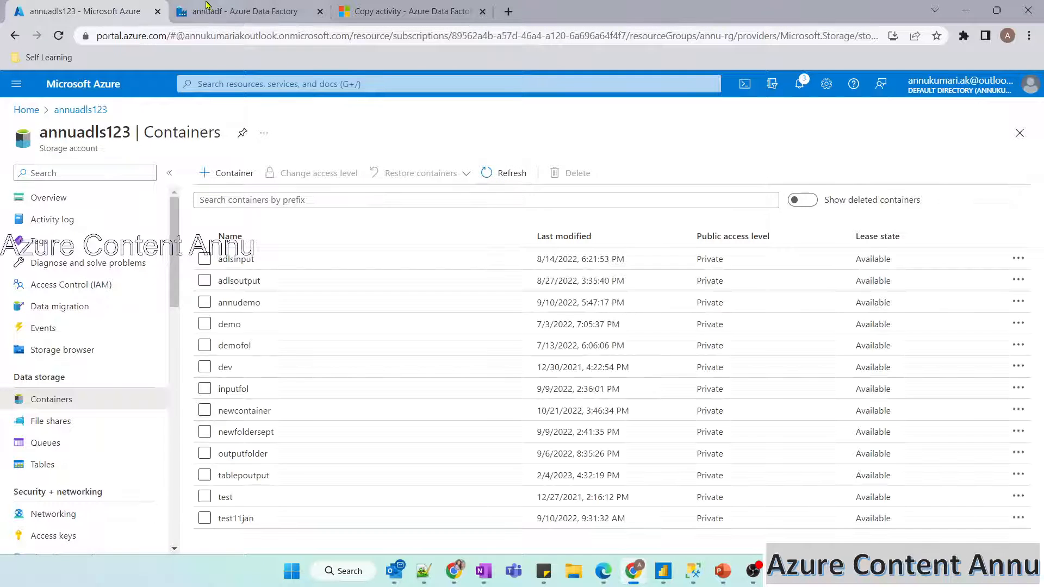
click(246, 474)
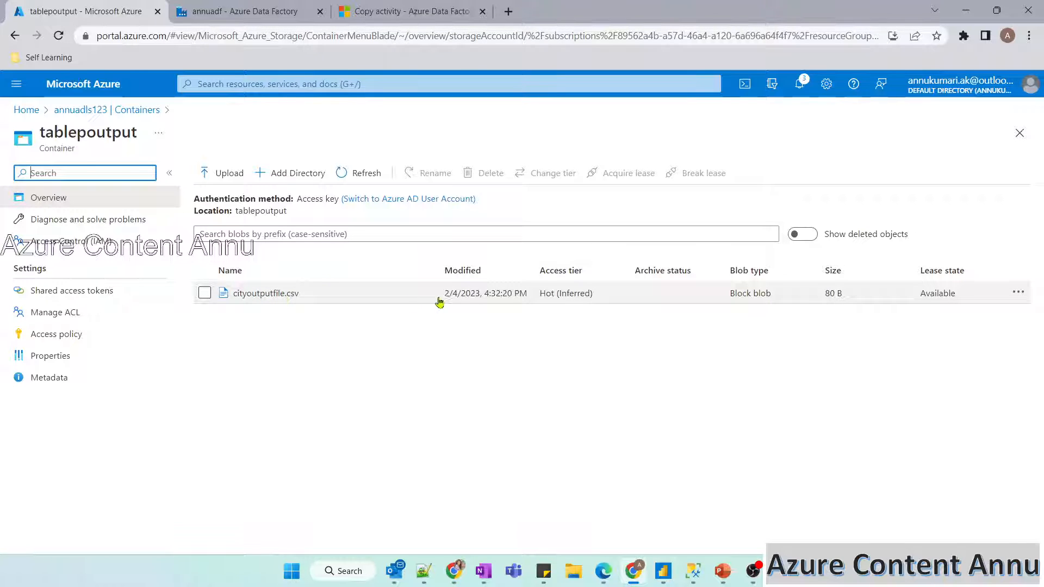
click(292, 293)
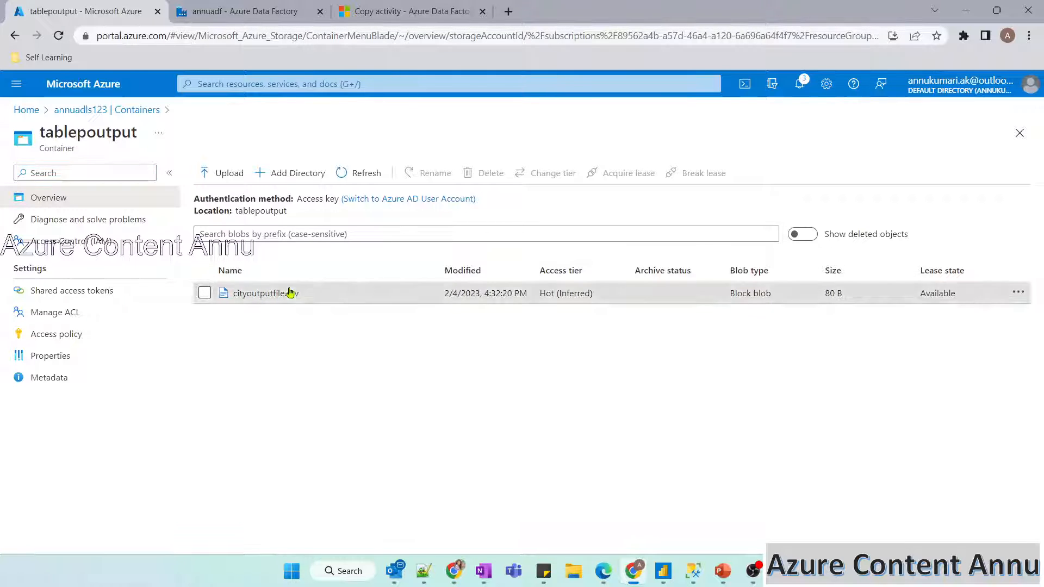
click(532, 210)
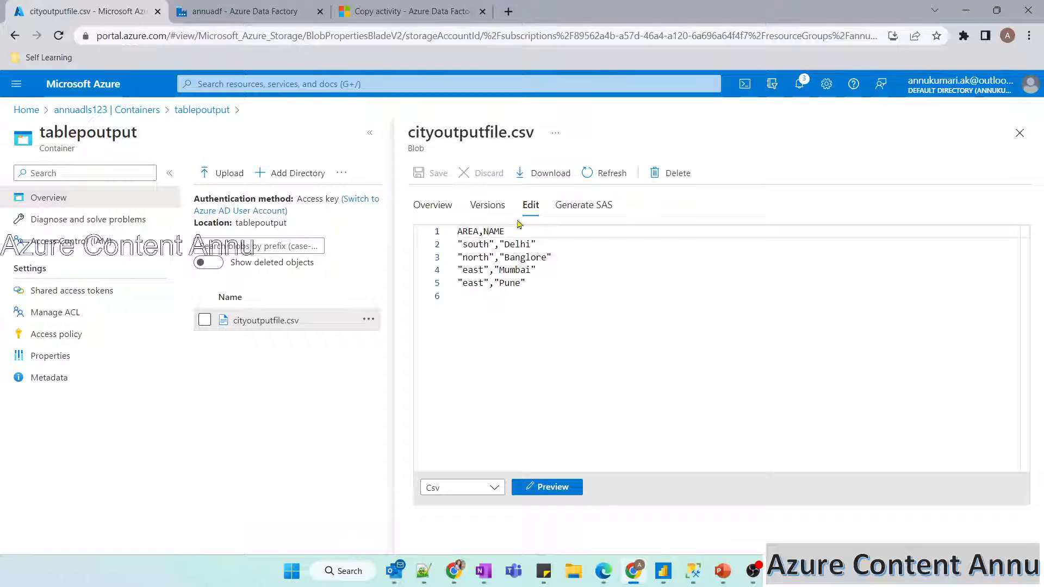
click(692, 569)
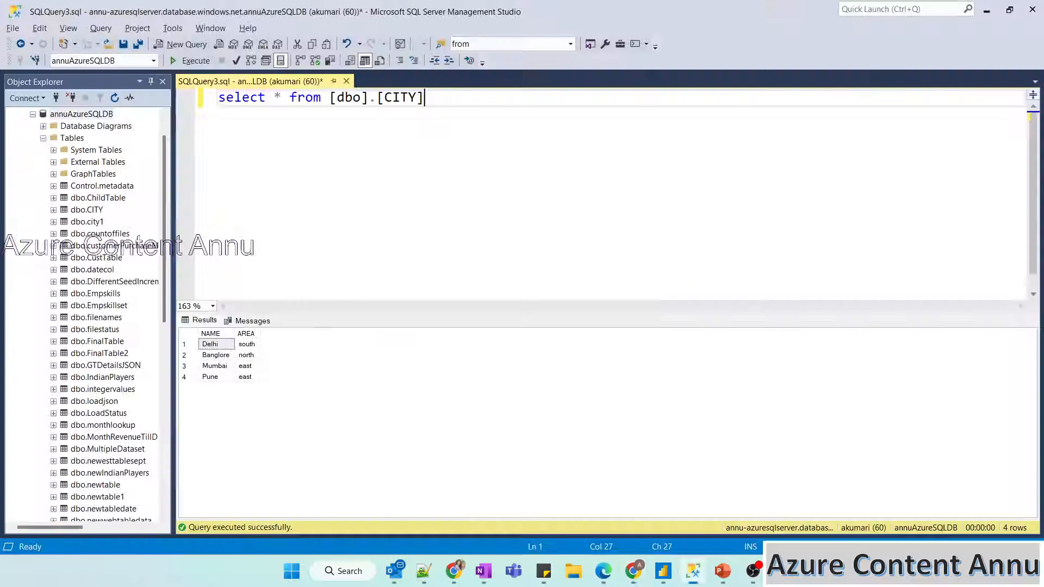
key(alt+Tab)
Review the mapping and sink settings of the CP_SQL_ADLS activity in pipeline24 in Azure Data Factory.
click(238, 8)
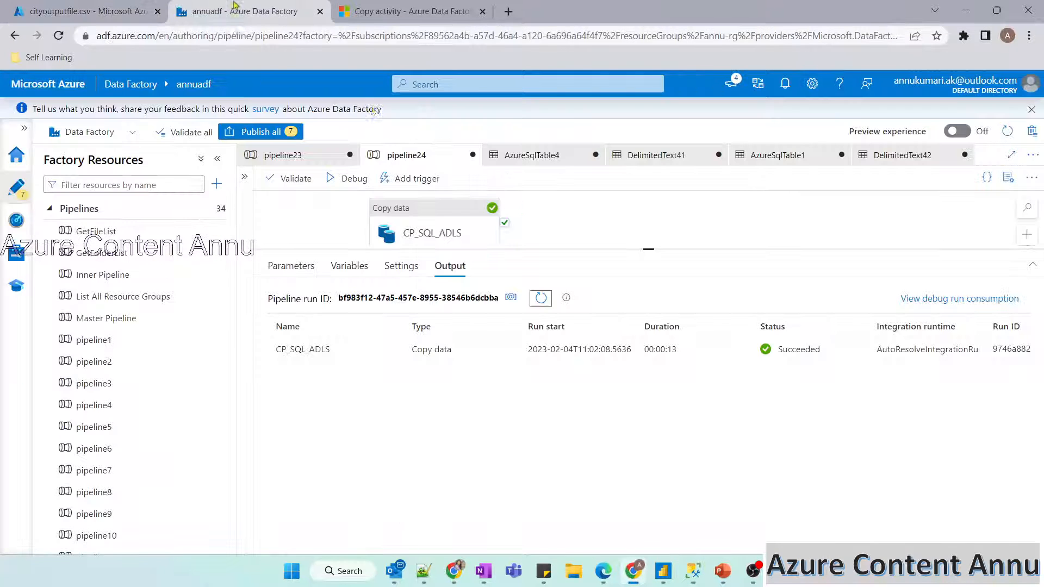
click(434, 238)
click(412, 266)
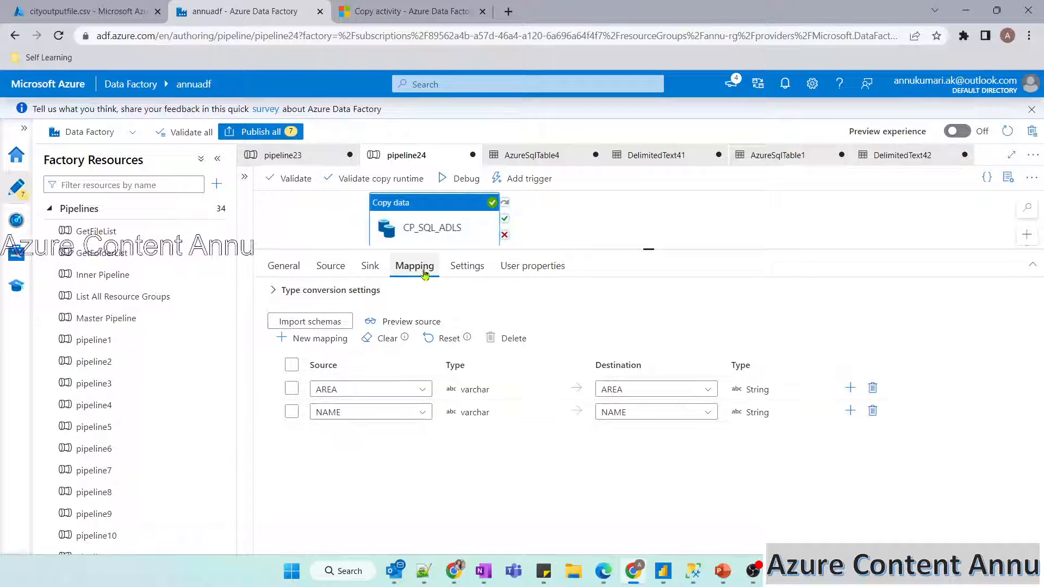
click(371, 267)
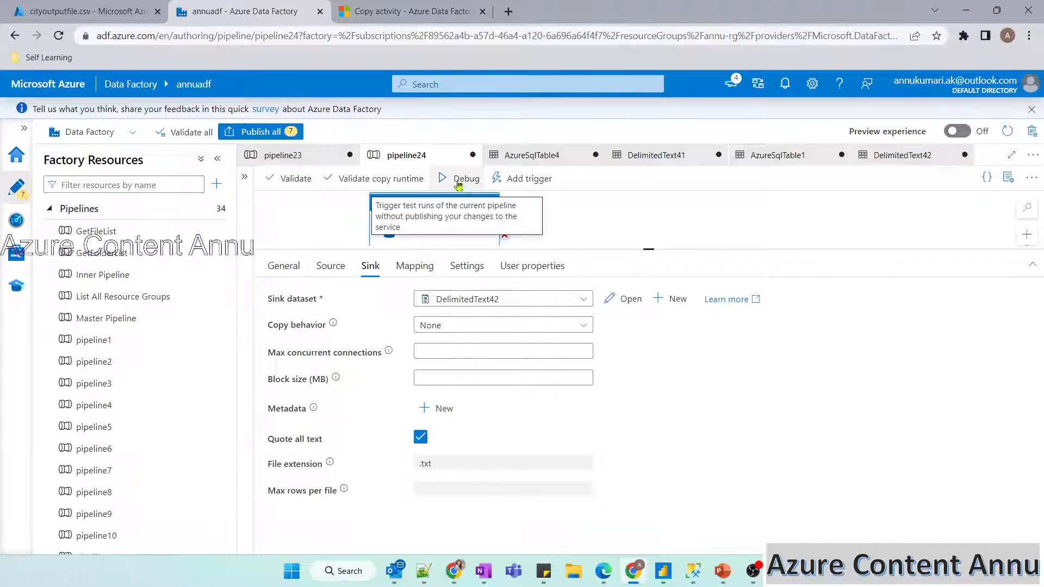
Check cityoutputfile.csv against the dbo.CITY query results once more and return to pipeline23 in Azure Data Factory.
click(109, 10)
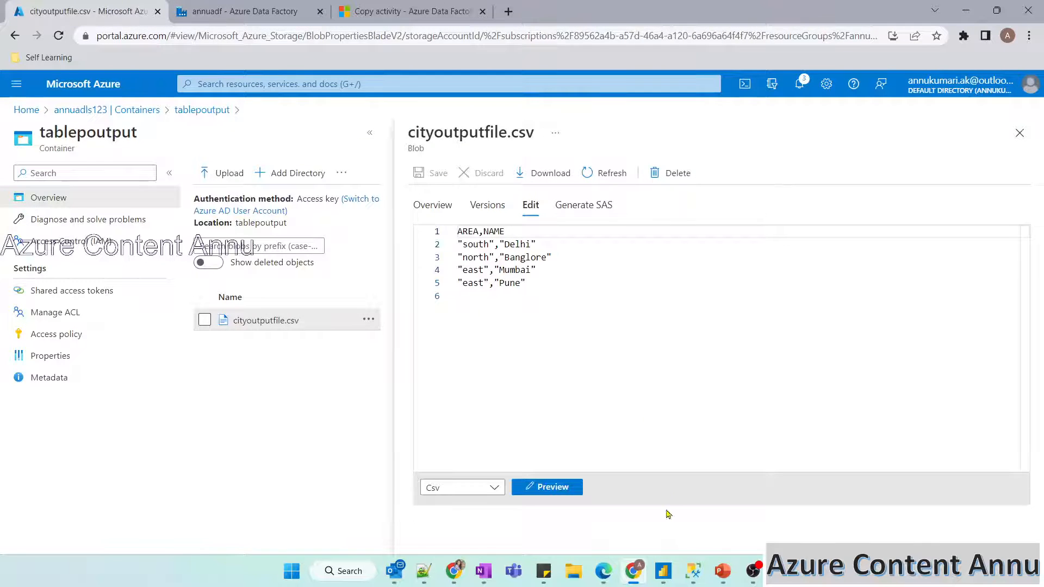
click(692, 571)
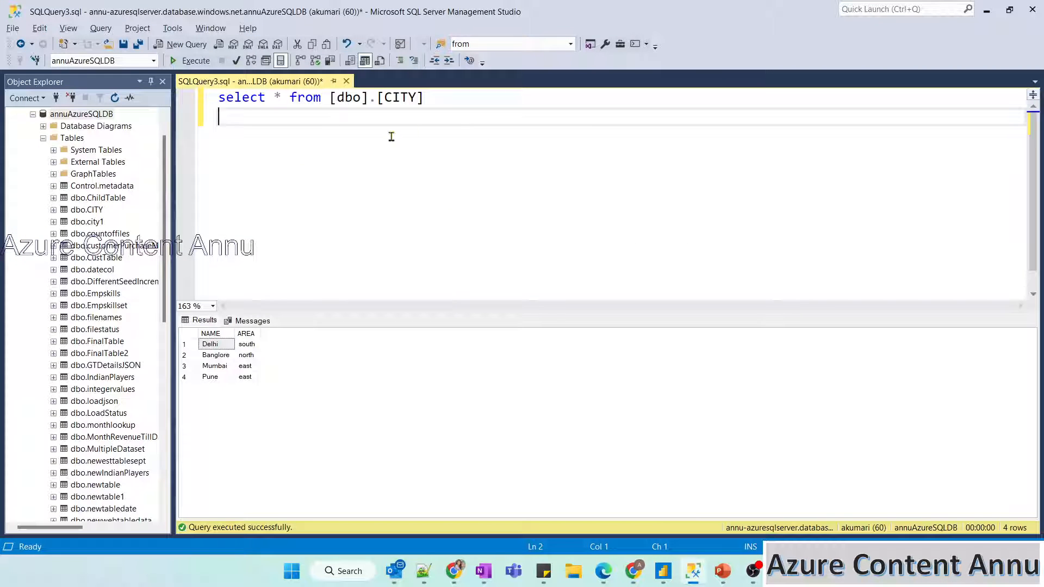
key(alt+Tab)
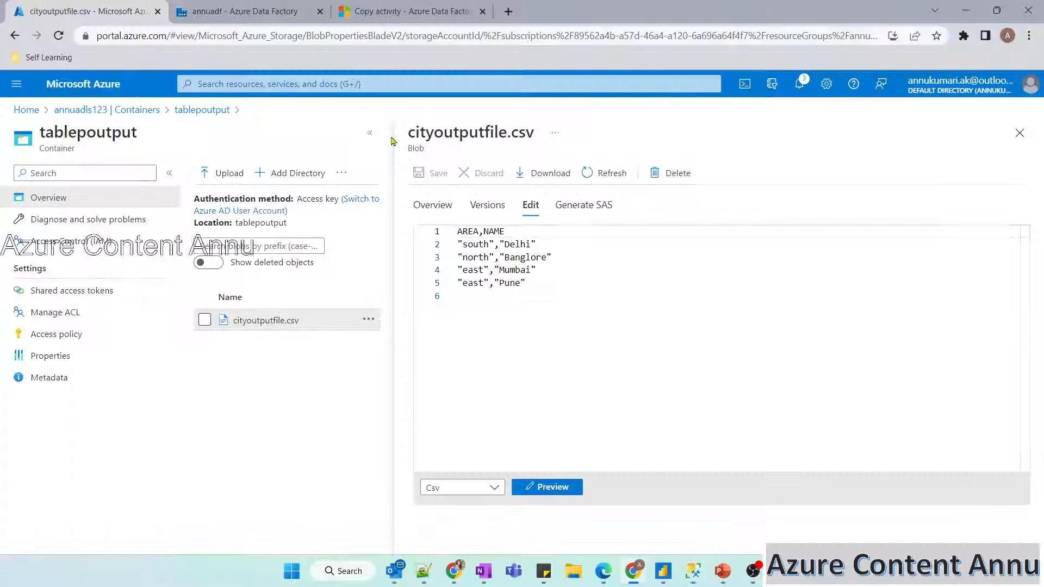
click(213, 7)
click(287, 156)
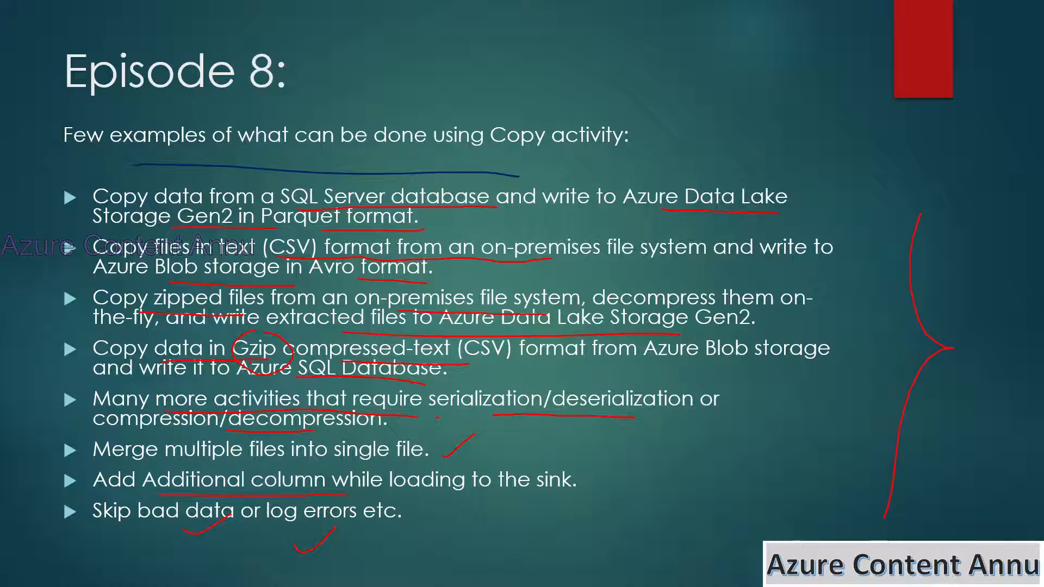
key(Right)
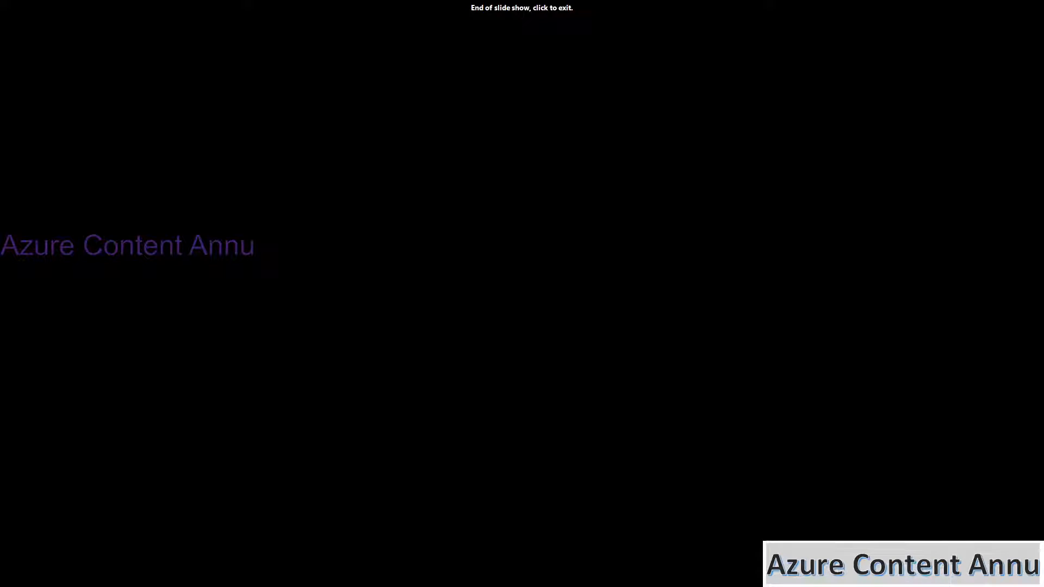